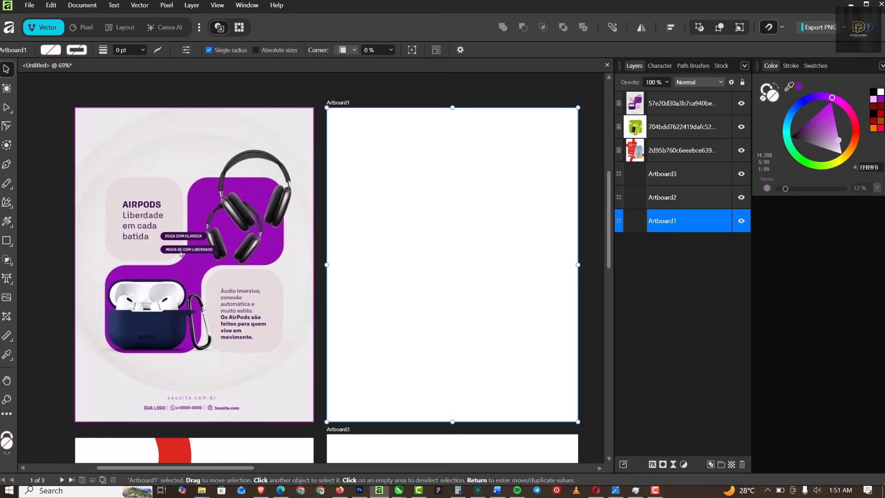
Examine the layout of the purple AirPods reference poster beside the blank Artboard1
scroll(181, 253, down, 1)
scroll(181, 254, up, 1)
scroll(181, 254, down, 1)
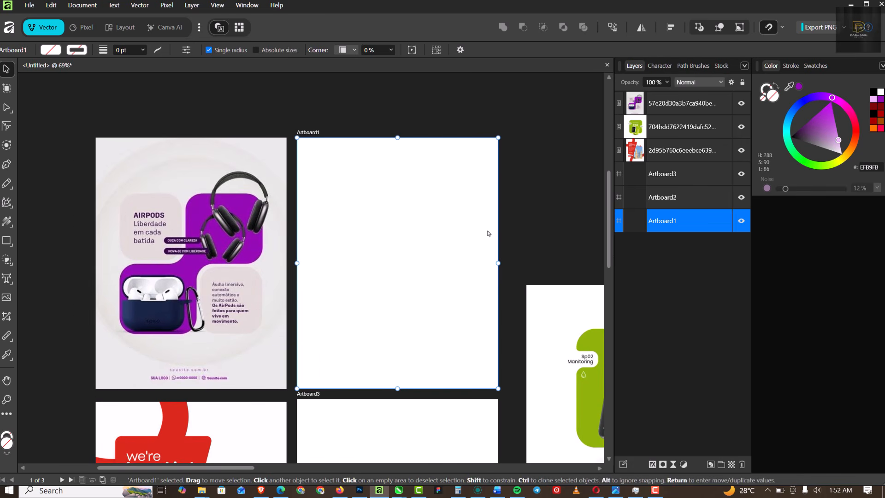
right_click(404, 110)
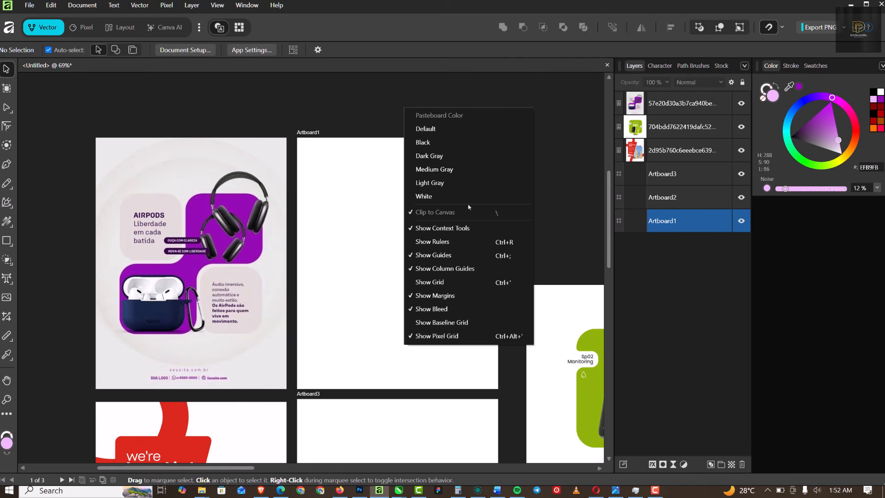
click(302, 123)
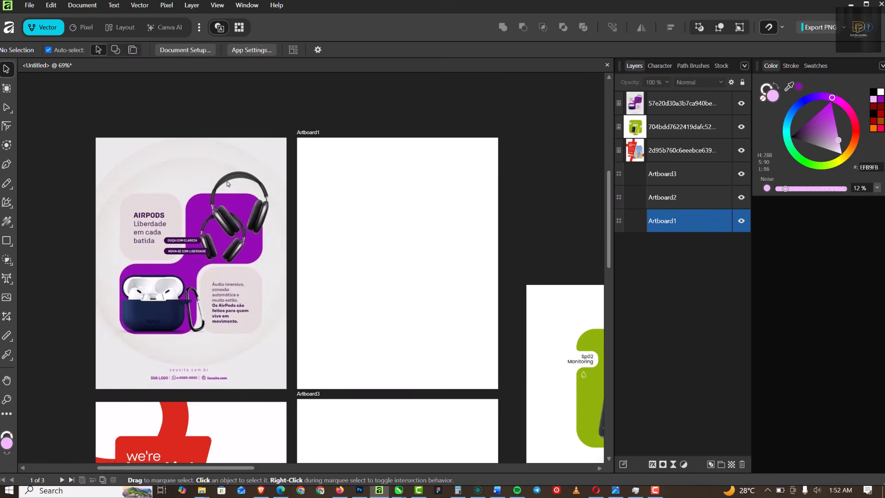
scroll(281, 223, up, 3)
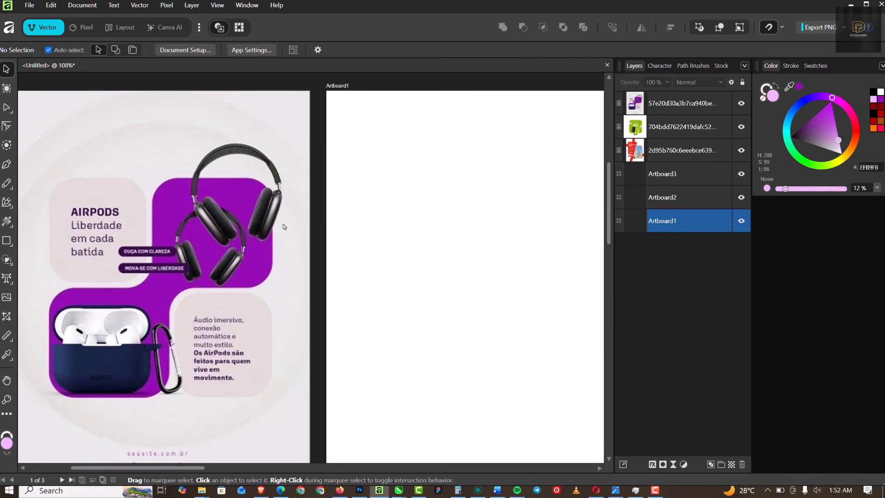
scroll(421, 216, up, 1)
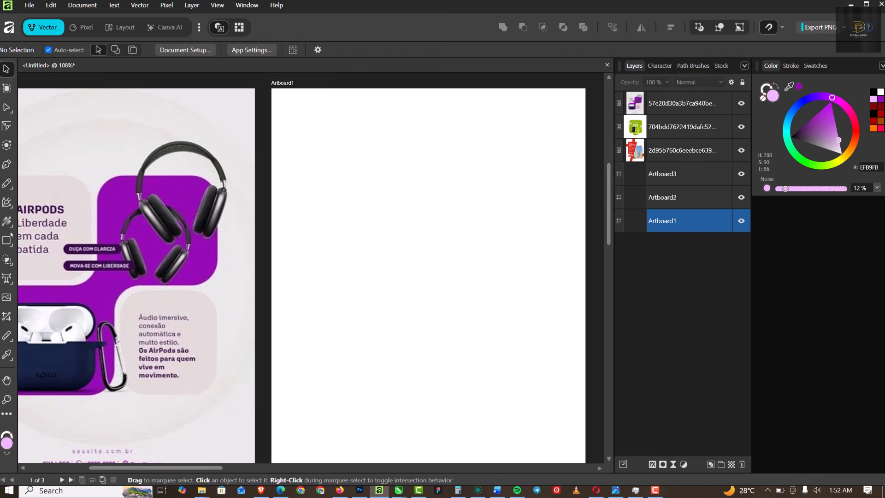
scroll(371, 214, down, 1)
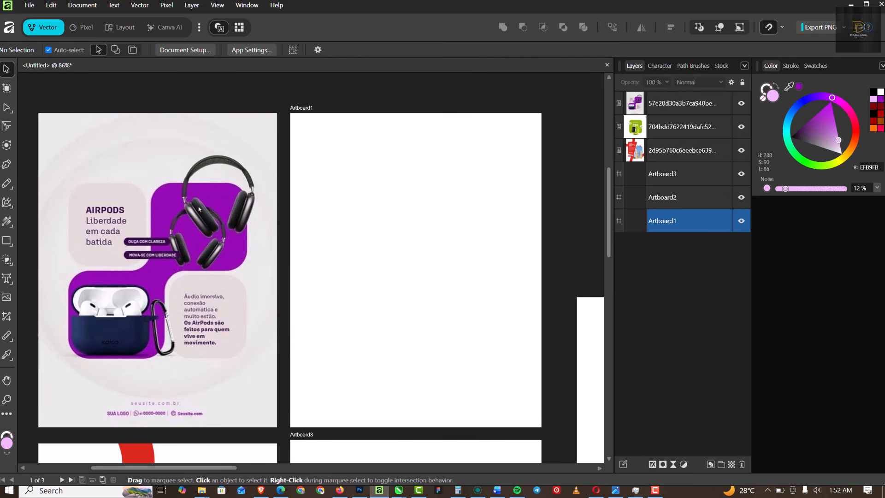
click(183, 255)
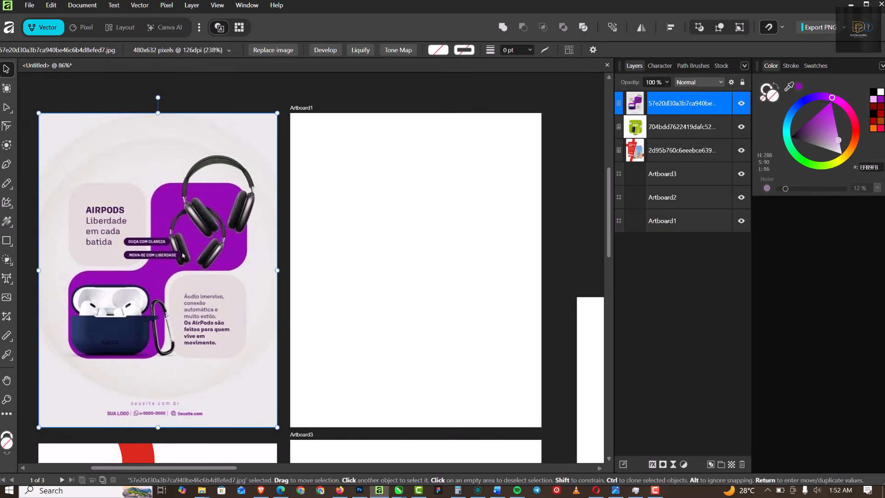
Draw a rectangle in the upper right area of Artboard1 and fill it with purple 940AB5
click(7, 240)
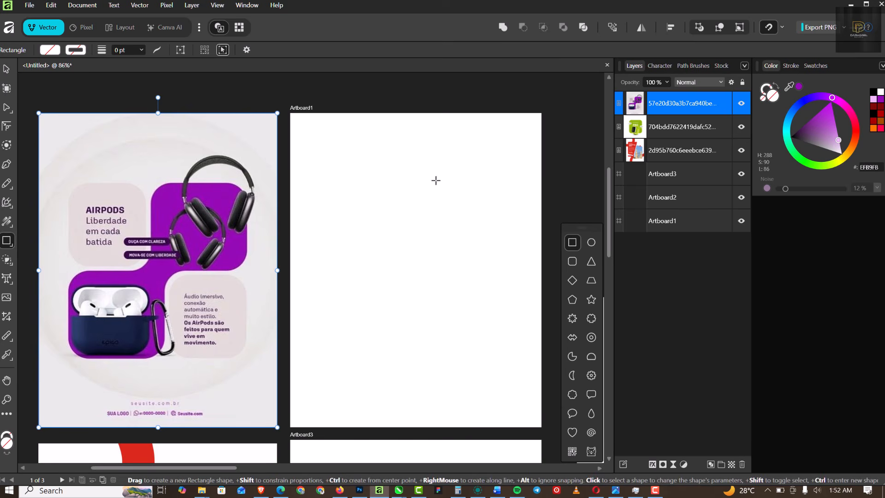
drag(430, 181, 523, 262)
click(874, 107)
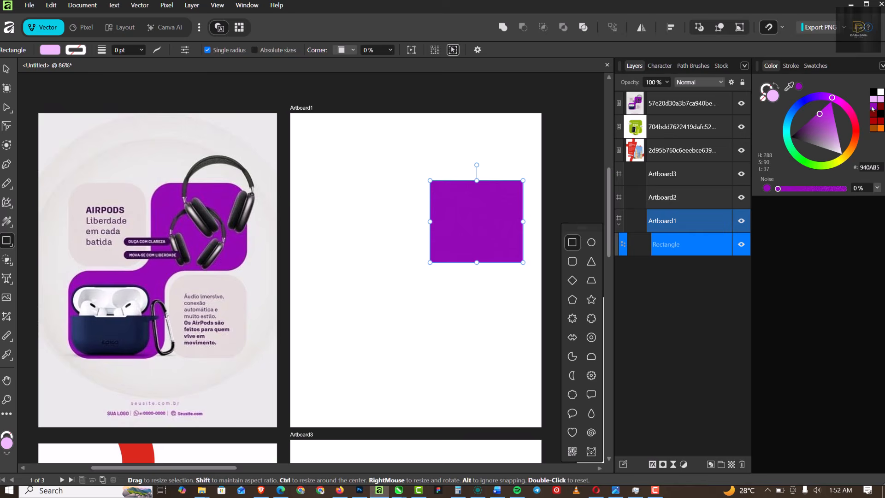
scroll(506, 213, up, 1)
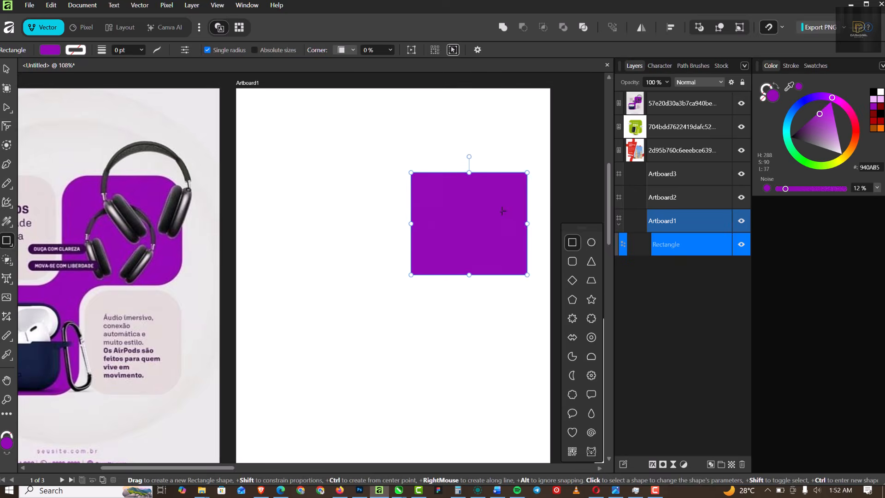
scroll(506, 213, down, 1)
Shift the purple rectangle slightly up and left, and place a copy diagonally below left so their corners overlap
click(6, 68)
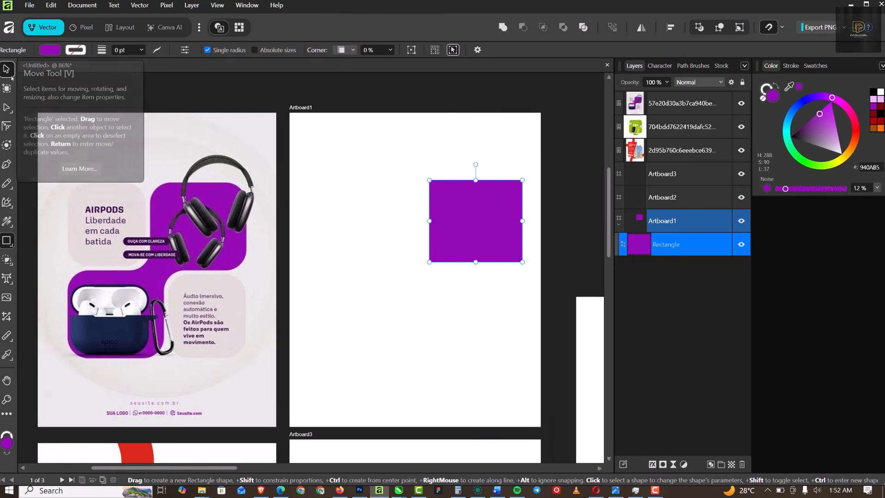
drag(470, 217, 466, 212)
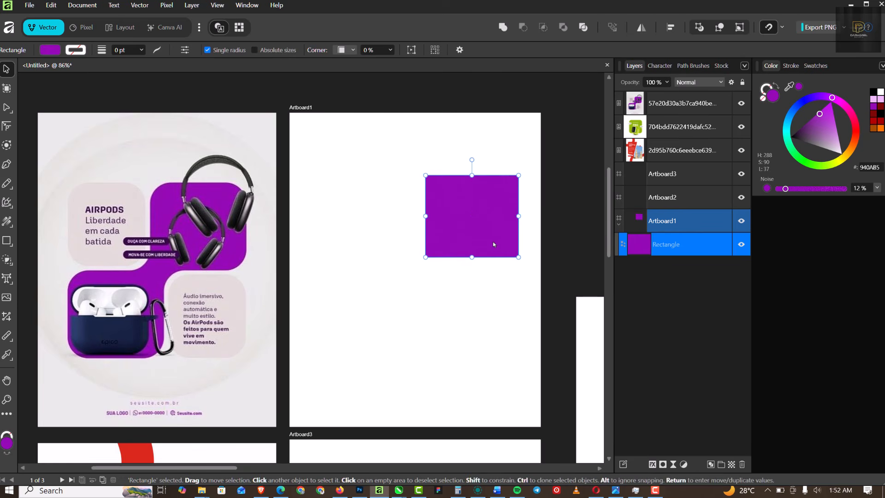
mouse_move(482, 218)
mouse_down()
mouse_move(463, 225)
mouse_move(414, 292)
mouse_move(405, 287)
mouse_up()
Convert both purple rectangles to curves
shift+click(488, 208)
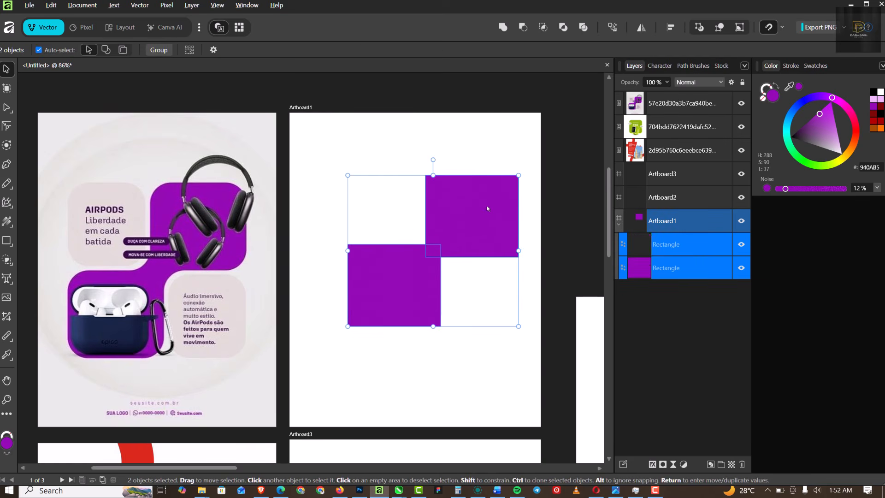
right_click(483, 228)
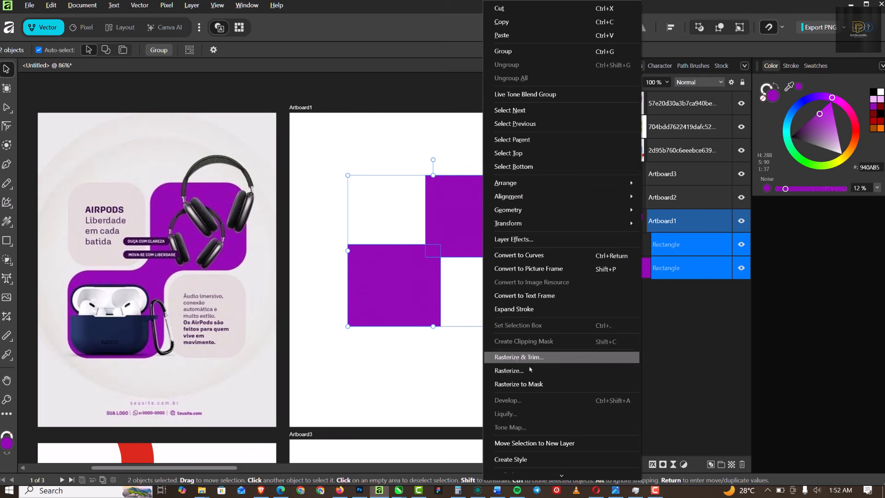
click(517, 256)
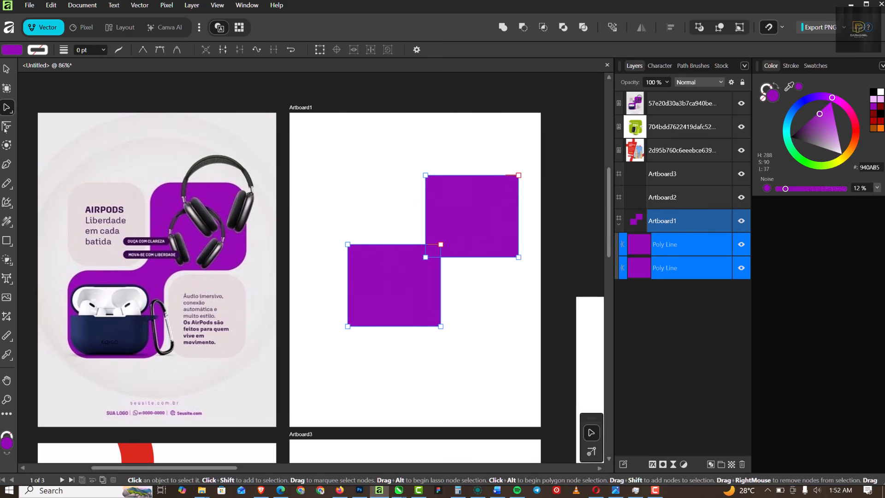
Round the six outer corners of the two purple rectangles to a radius of about 0.326 in, leaving the overlapping corners sharp
click(6, 126)
drag(412, 153, 540, 195)
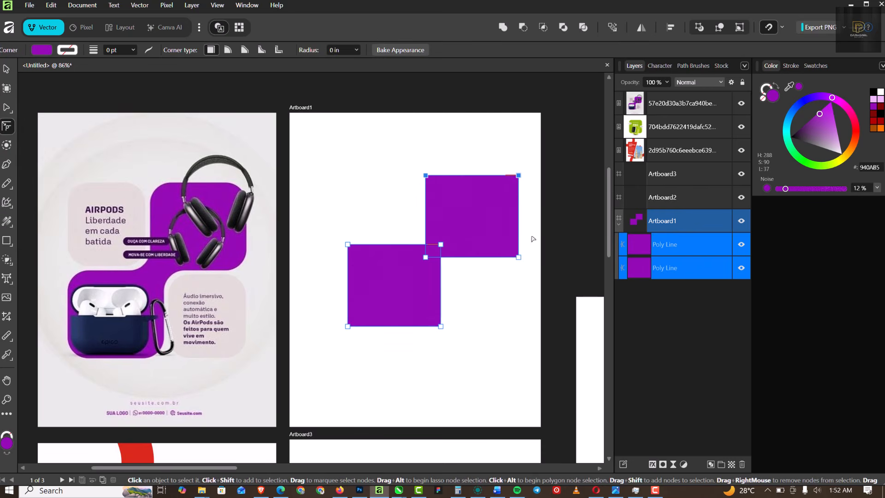
drag(531, 244, 516, 272)
drag(339, 231, 375, 350)
drag(455, 315, 431, 356)
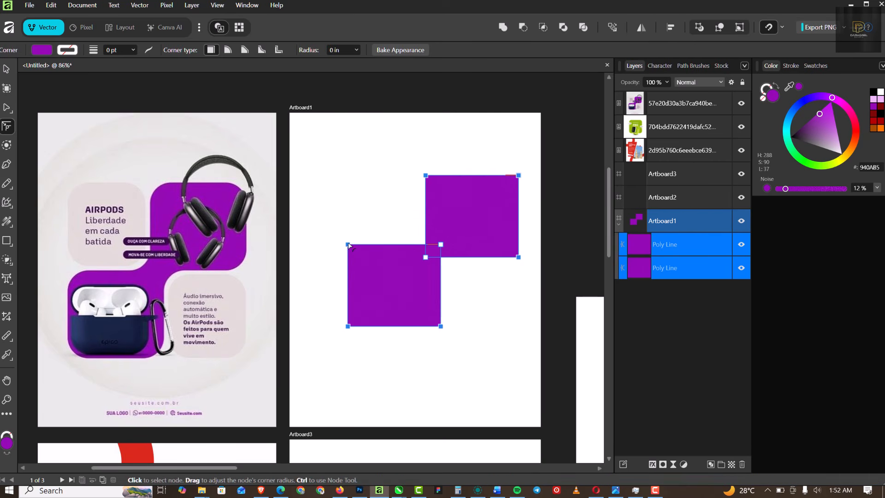
drag(349, 245, 373, 263)
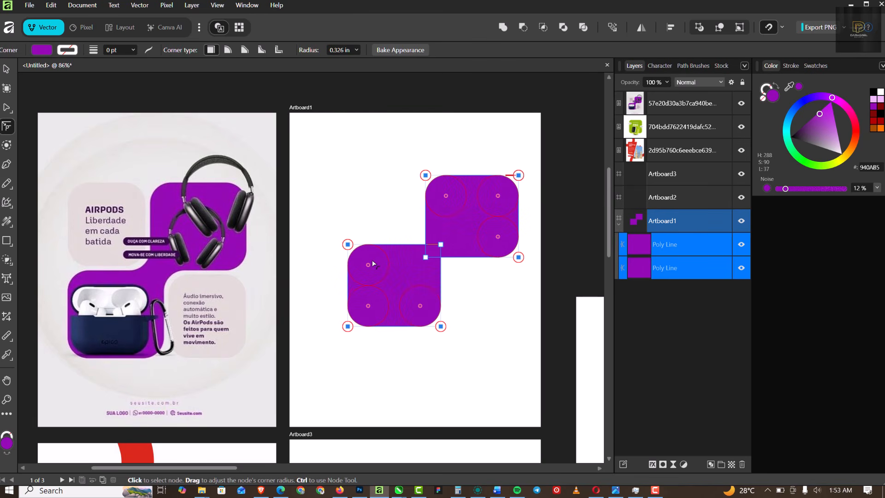
drag(372, 260, 373, 261)
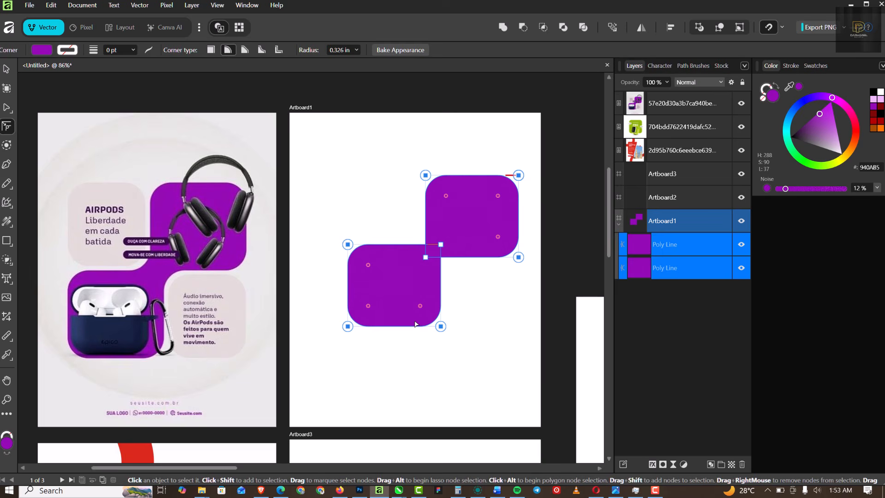
click(503, 305)
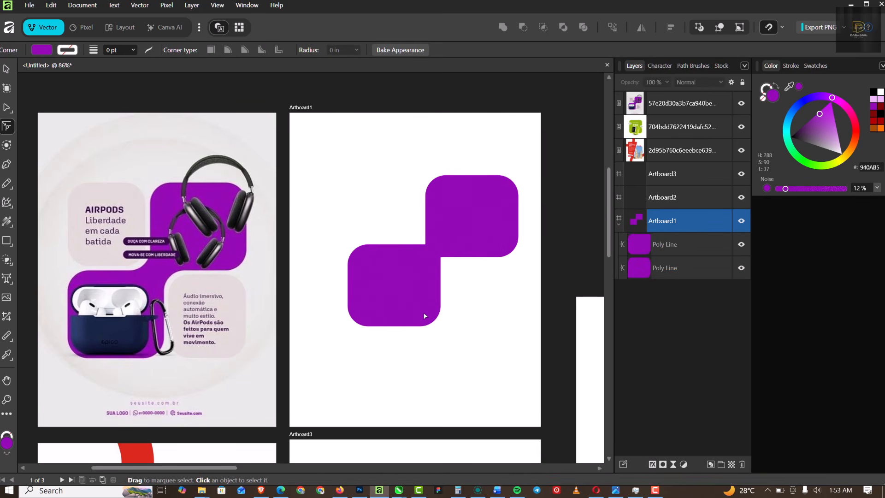
Merge the two overlapping purple shapes into one with the Add operation
scroll(405, 244, up, 3)
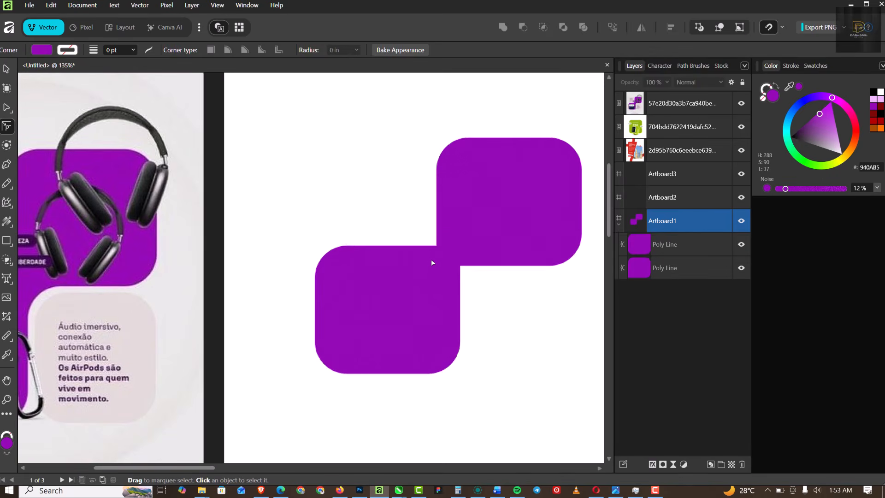
click(439, 260)
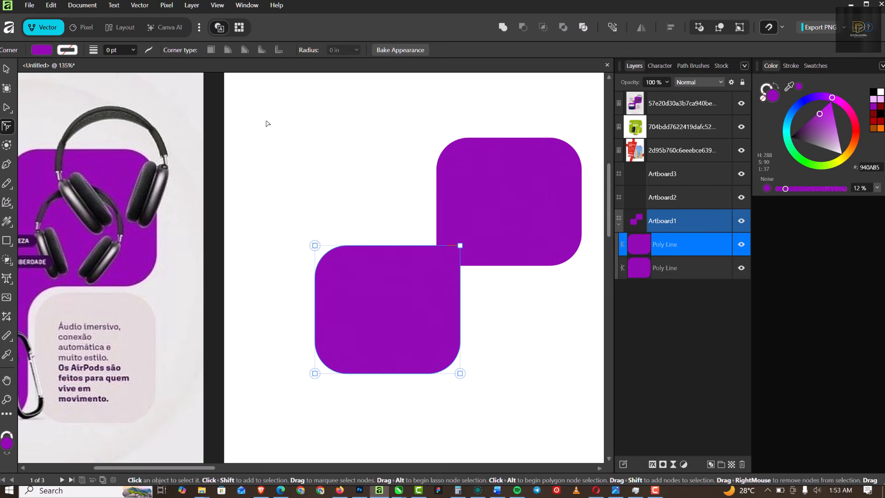
click(6, 69)
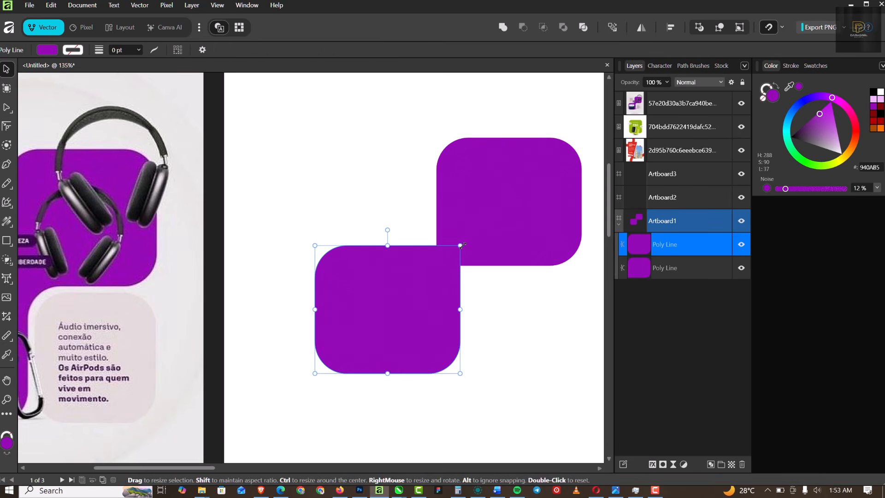
shift+click(495, 198)
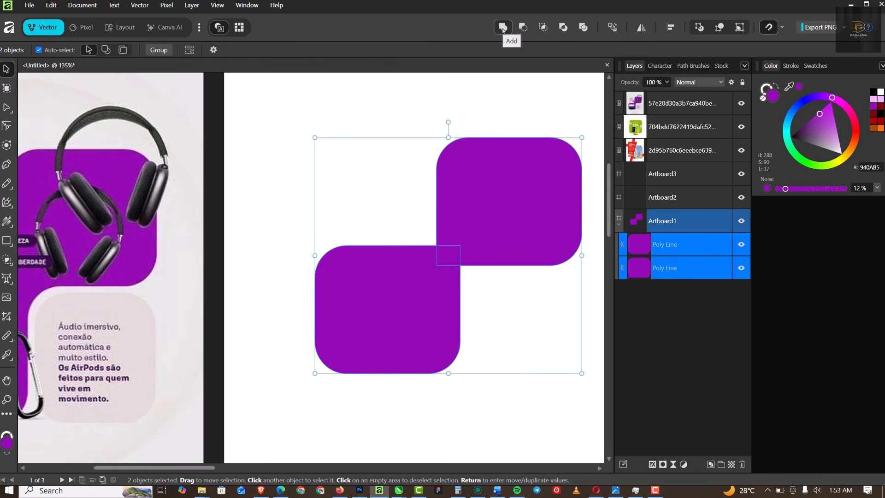
click(502, 27)
Round the two inner corners where the purple blocks join, giving the lower one a radius of about 0.231 in
scroll(450, 261, down, 2)
scroll(450, 260, up, 4)
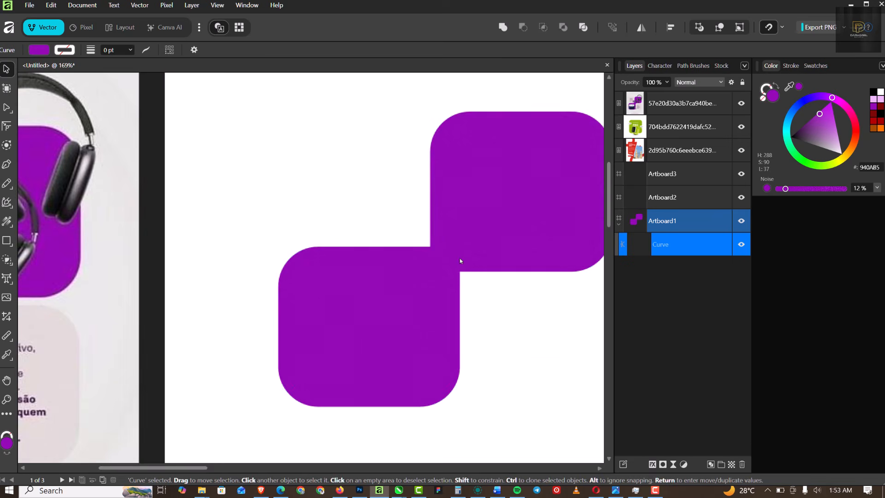
key(a)
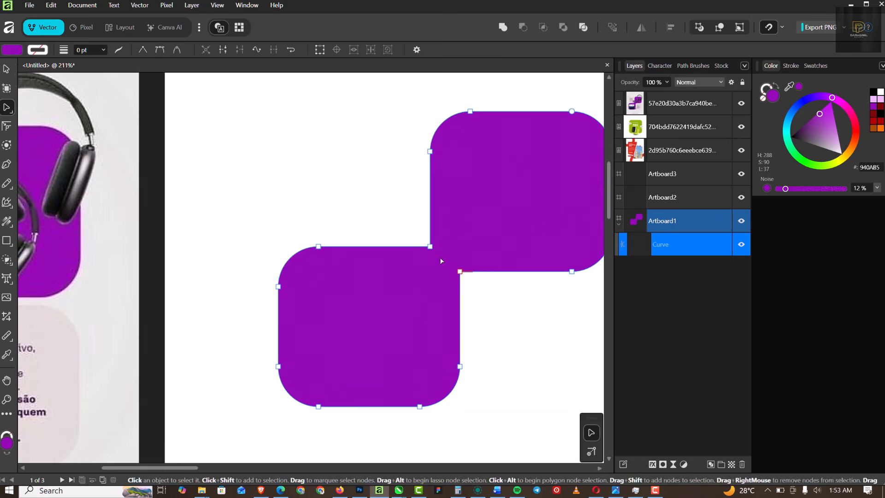
scroll(460, 270, up, 12)
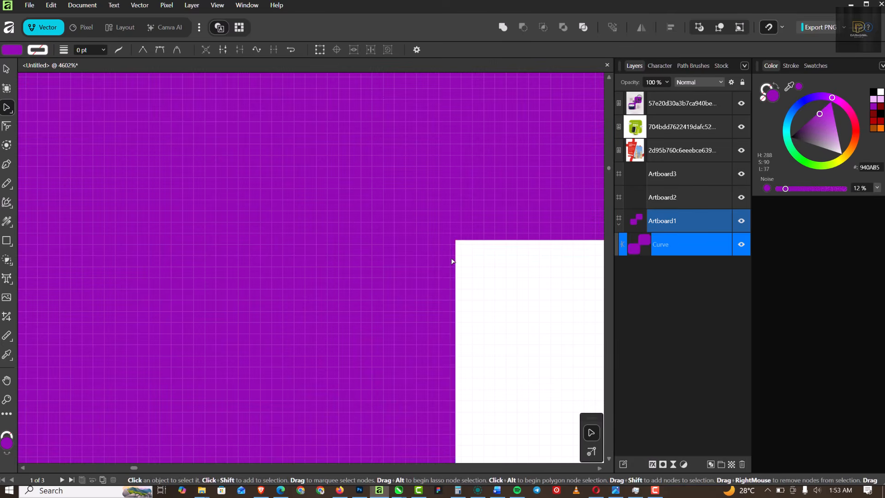
scroll(463, 291, down, 2)
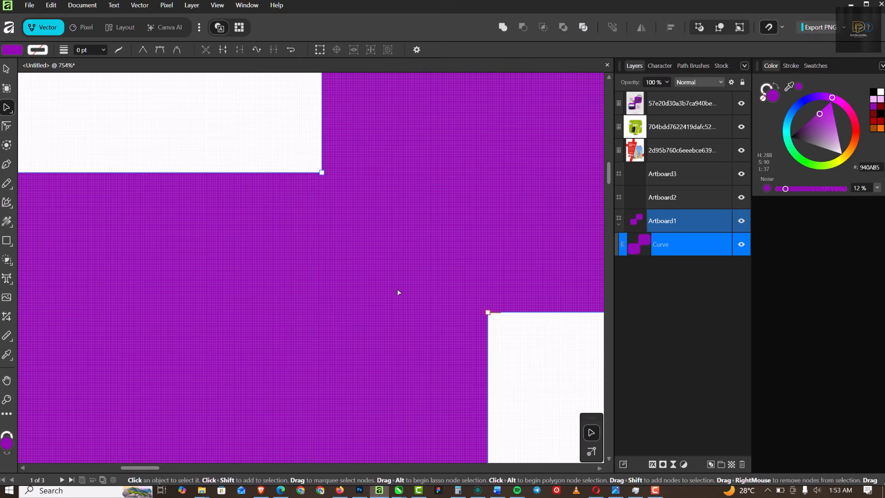
scroll(399, 292, down, 8)
scroll(408, 304, up, 2)
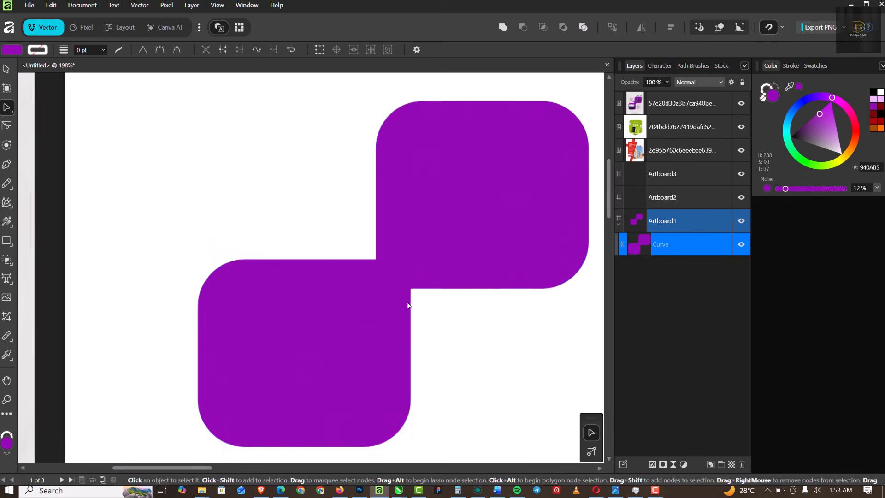
click(5, 125)
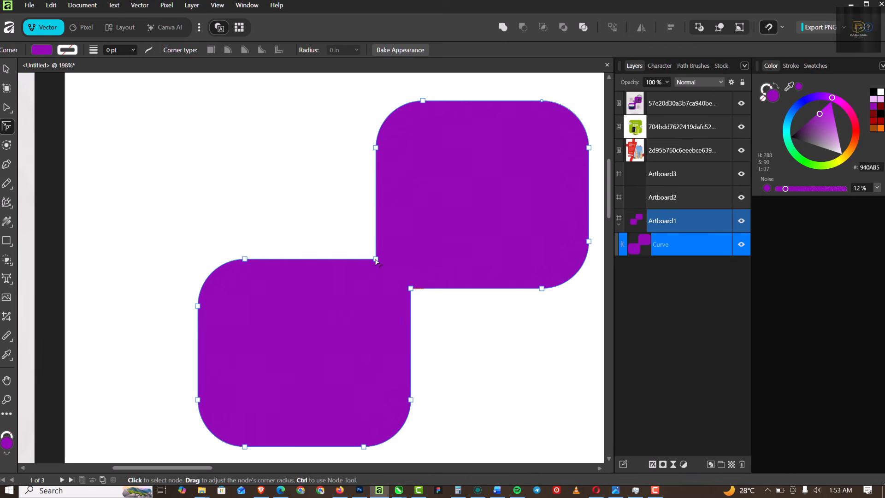
drag(376, 259, 344, 228)
drag(410, 288, 444, 322)
scroll(381, 260, down, 4)
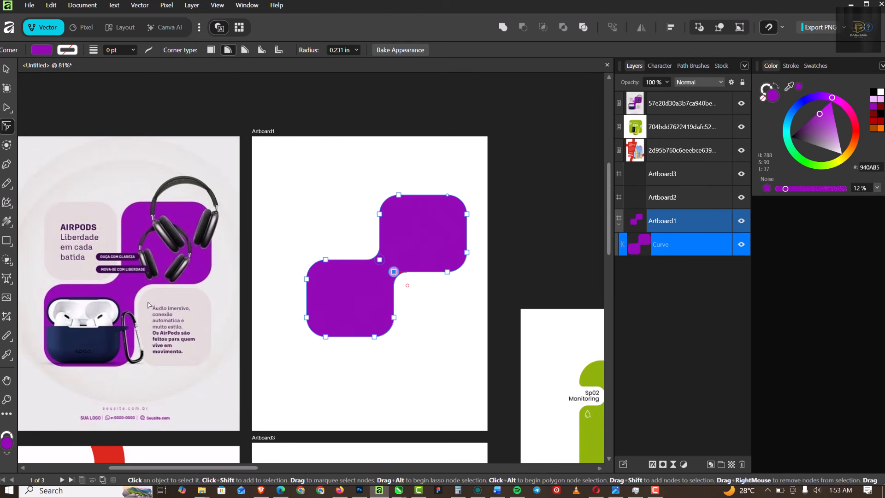
Draw a purple rectangle in the upper-left notch of the merged shape, with its left edge aligned to the lower block
scroll(380, 241, down, 2)
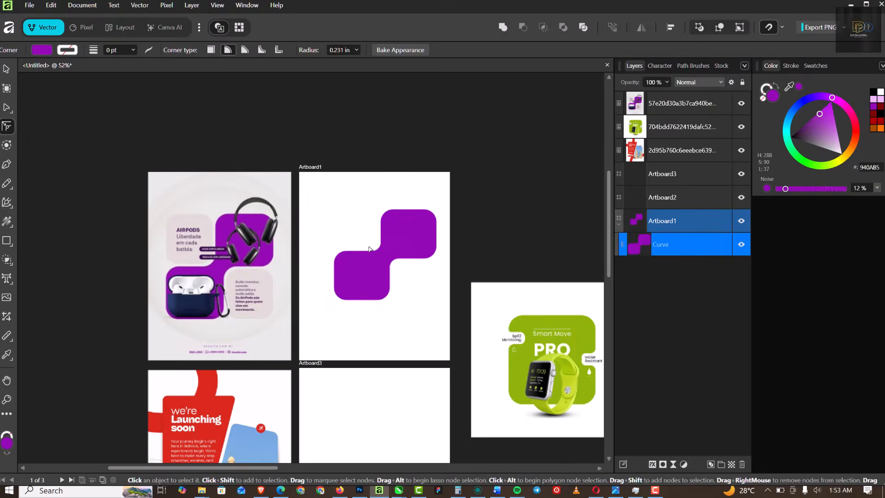
scroll(311, 249, up, 2)
scroll(412, 244, up, 1)
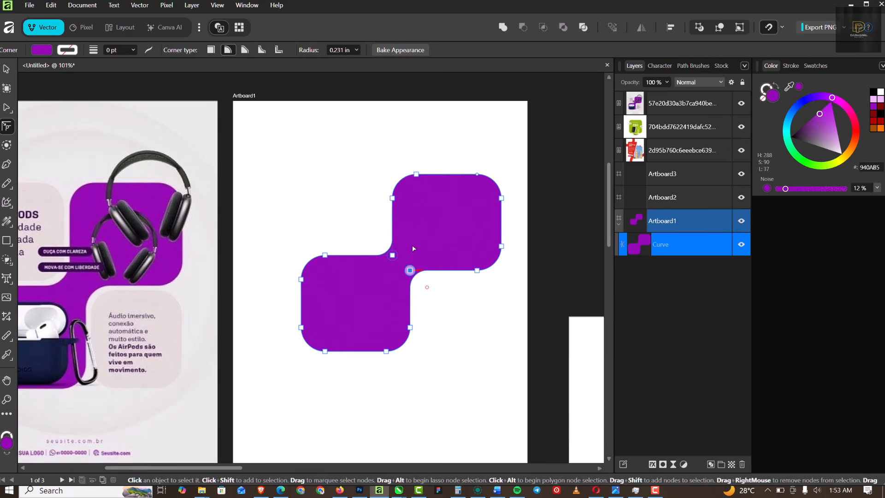
scroll(432, 211, down, 2)
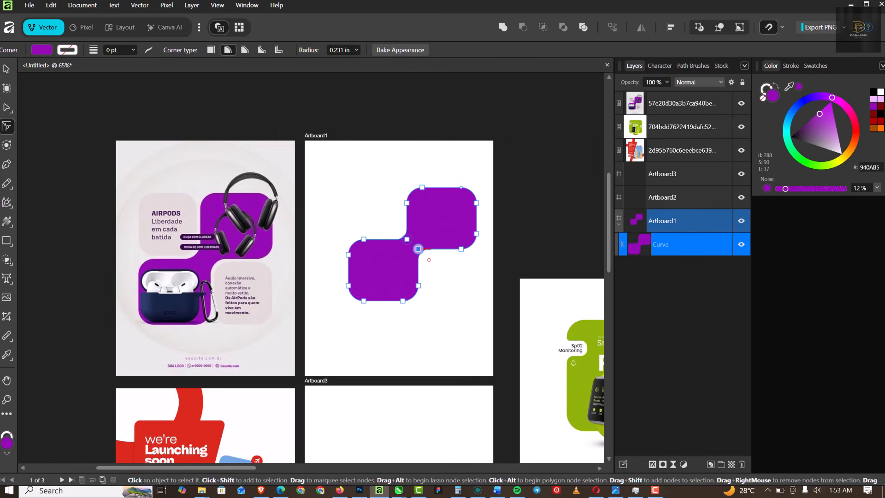
key(m)
scroll(350, 190, up, 2)
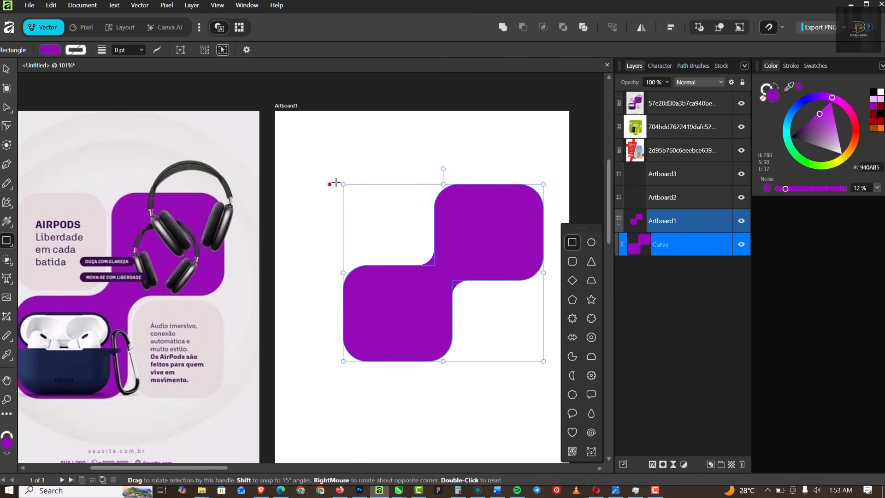
drag(332, 184, 423, 259)
scroll(334, 233, up, 2)
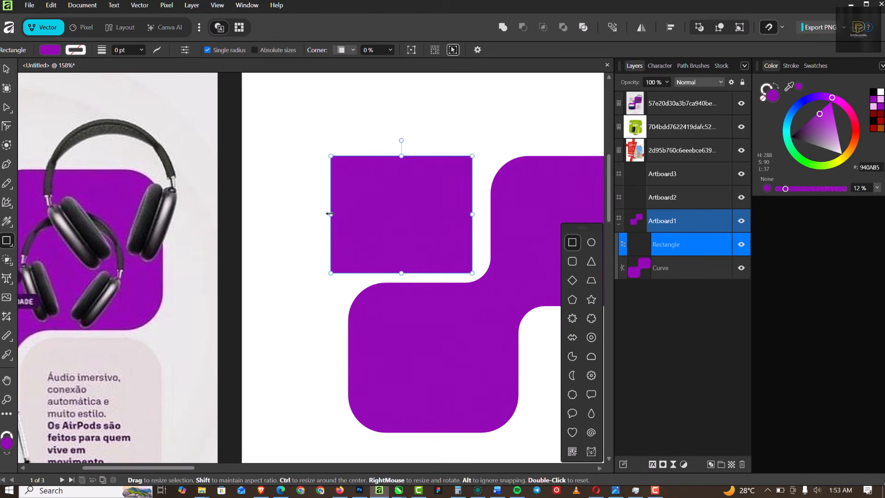
mouse_move(353, 220)
mouse_down()
mouse_move(362, 217)
mouse_move(350, 223)
mouse_up()
scroll(391, 195, down, 1)
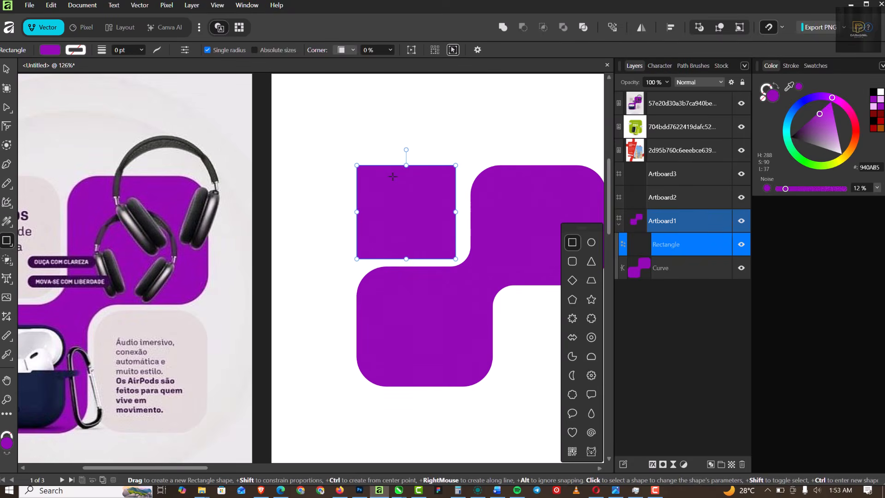
scroll(392, 176, up, 1)
click(393, 176)
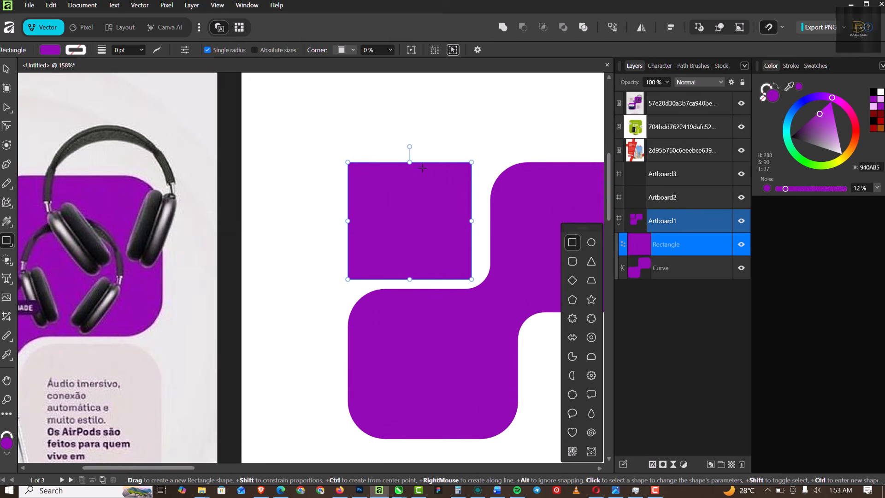
Round all four corners of the new upper-left rectangle to a radius of about 0.158 in and convert it to curves
click(5, 127)
drag(332, 141, 446, 268)
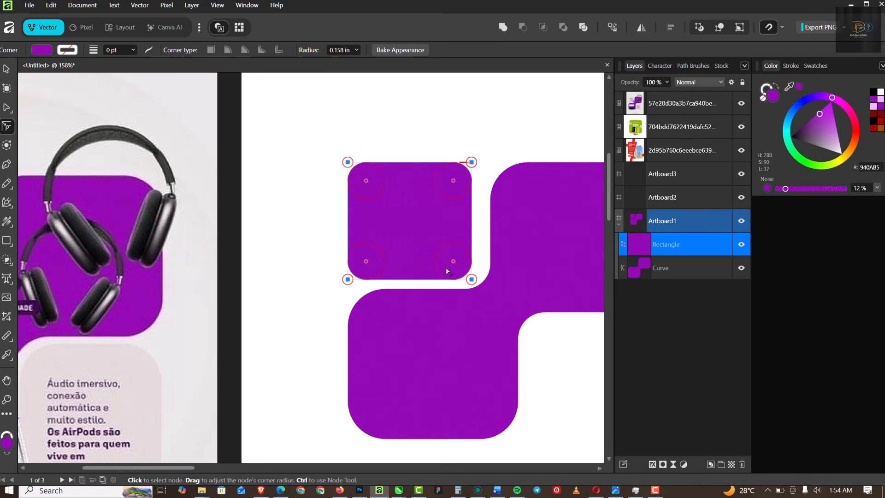
key(a)
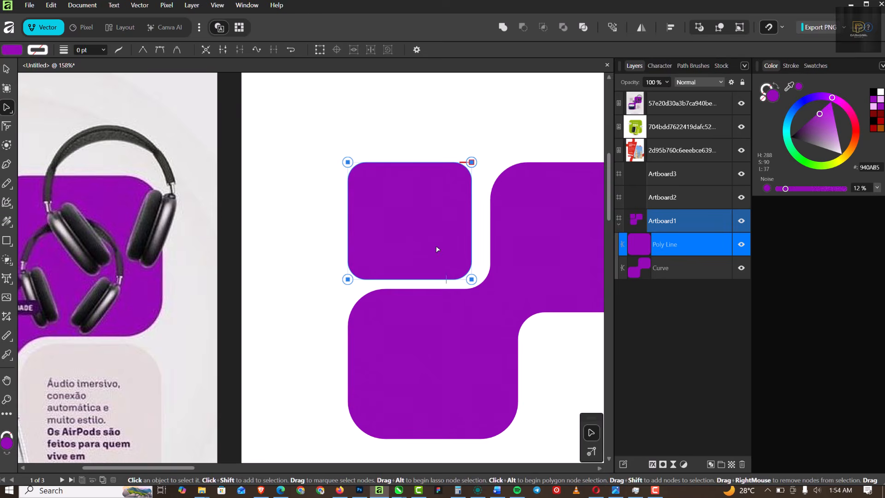
Move the small rounded block closer into the corner of the upper-left notch and fill it with light pink EFB9FB
scroll(440, 249, down, 2)
key(v)
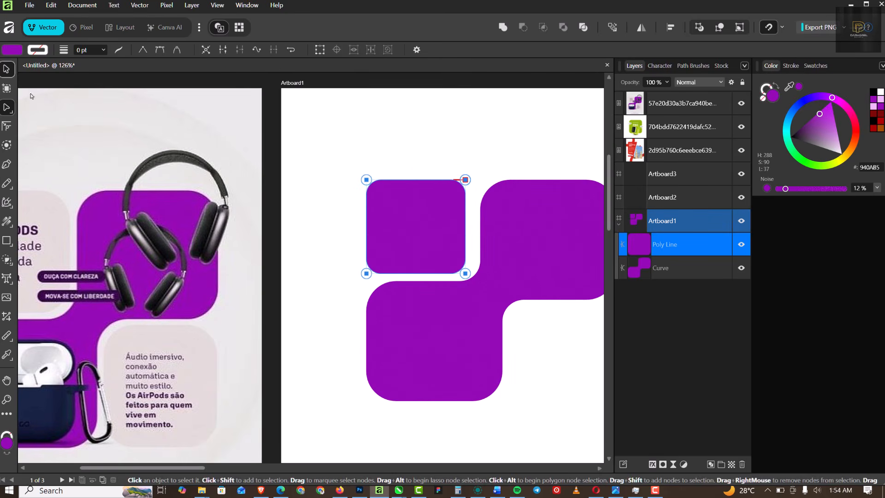
drag(433, 206, 436, 207)
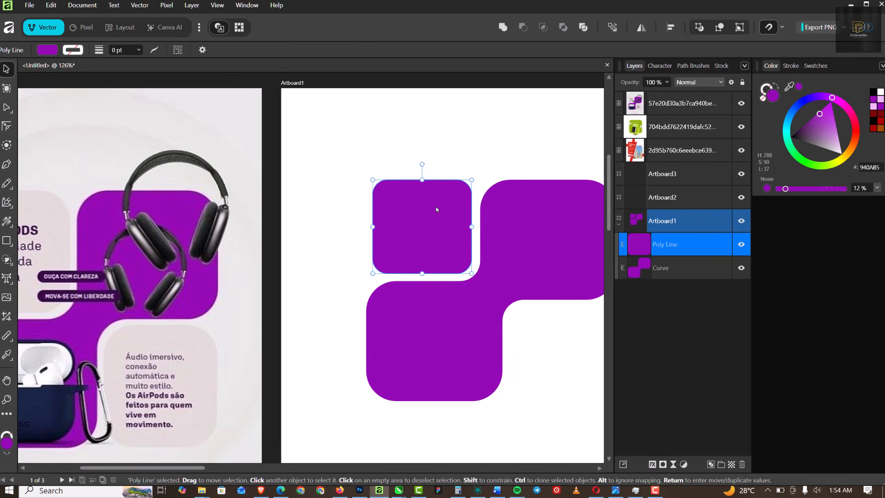
scroll(431, 211, up, 3)
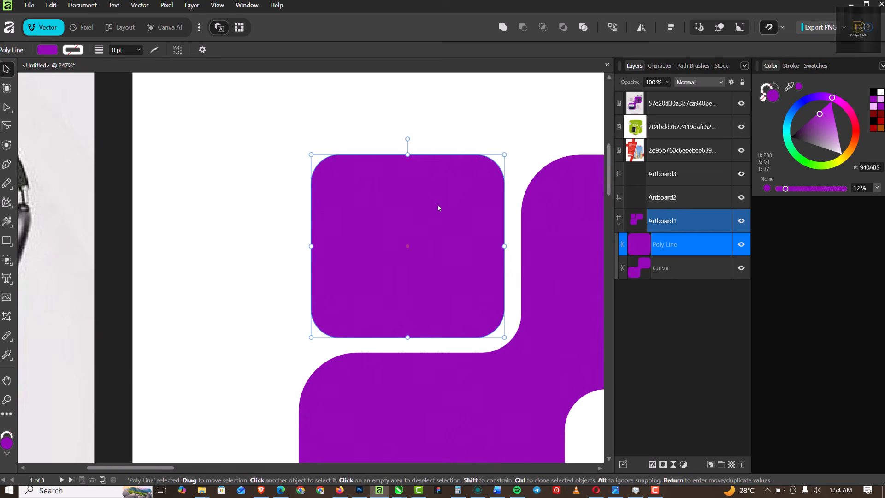
drag(438, 208, 456, 214)
scroll(396, 191, down, 7)
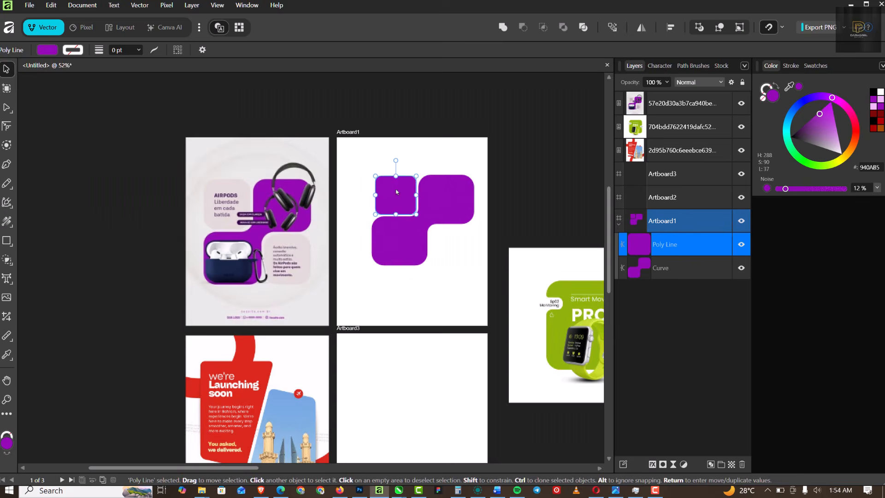
scroll(396, 192, up, 3)
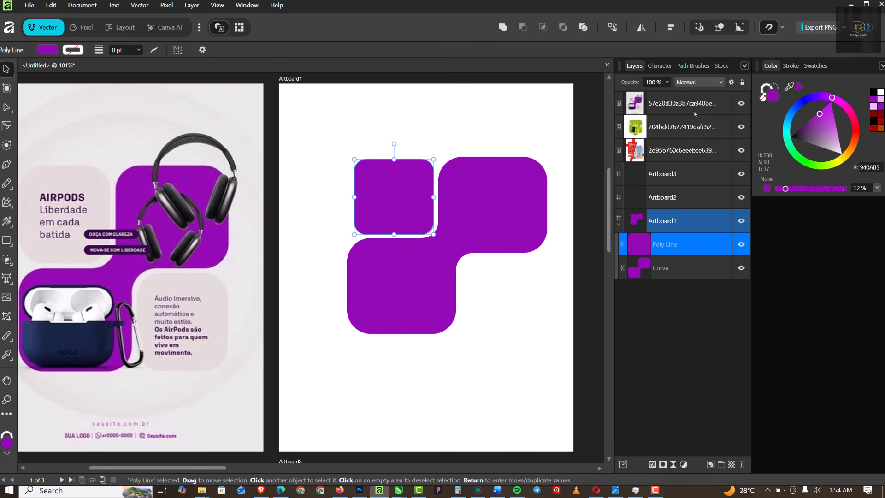
click(874, 106)
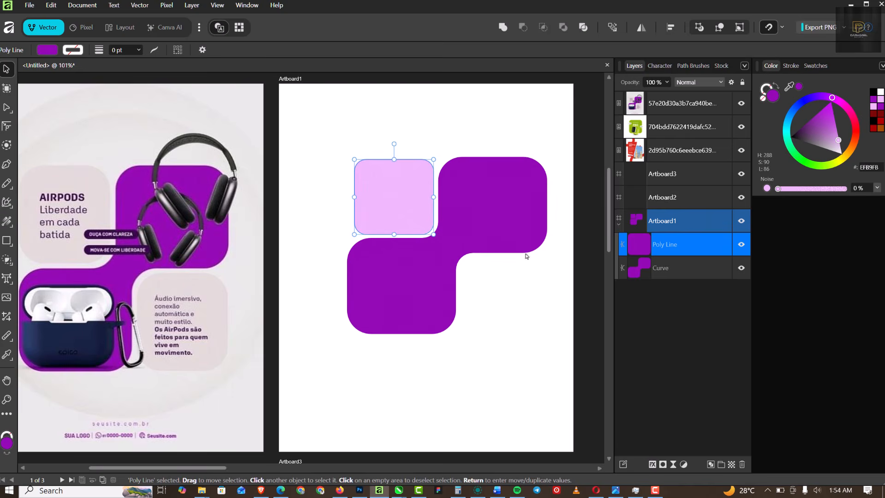
Duplicate the light pink block into the lower-right notch of the purple shape, leaving an even gap around it
mouse_move(393, 188)
mouse_down()
mouse_move(501, 315)
mouse_move(486, 286)
mouse_move(496, 281)
mouse_move(490, 286)
mouse_up()
scroll(491, 287, up, 3)
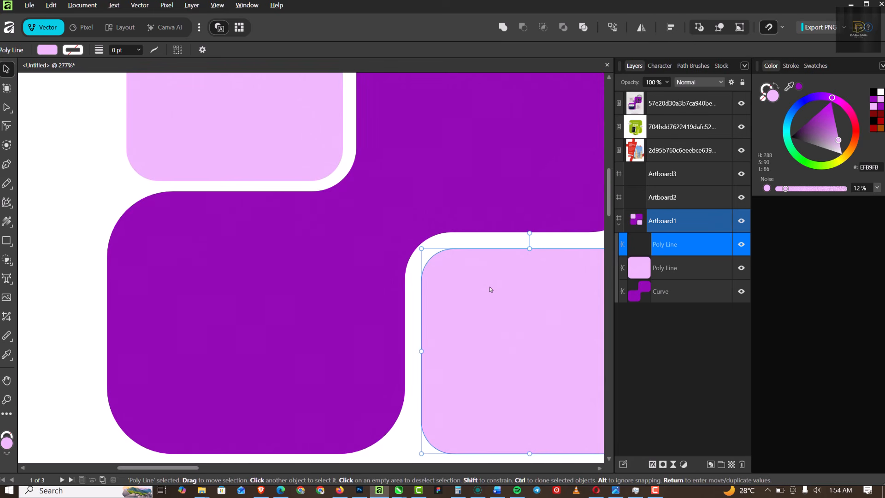
scroll(460, 257, down, 8)
click(455, 331)
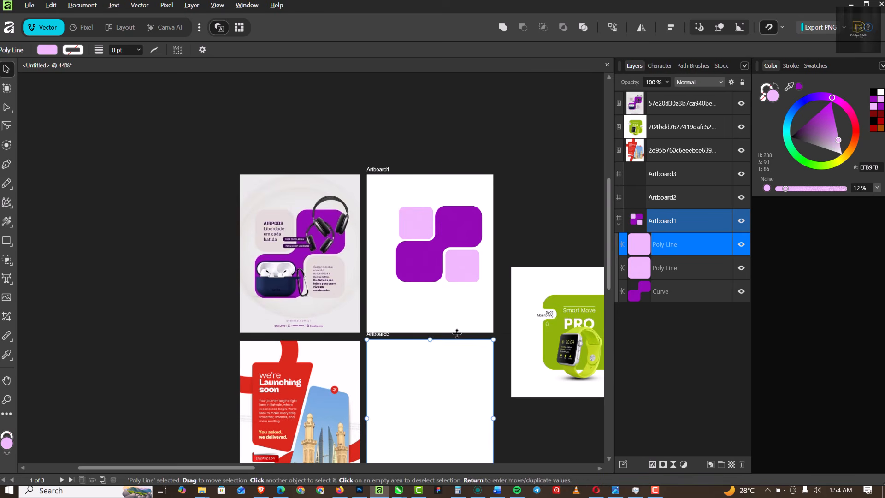
Select the purple shape and both pink blocks, and move them together slightly left toward the centre of Artboard1
scroll(462, 254, up, 3)
click(352, 193)
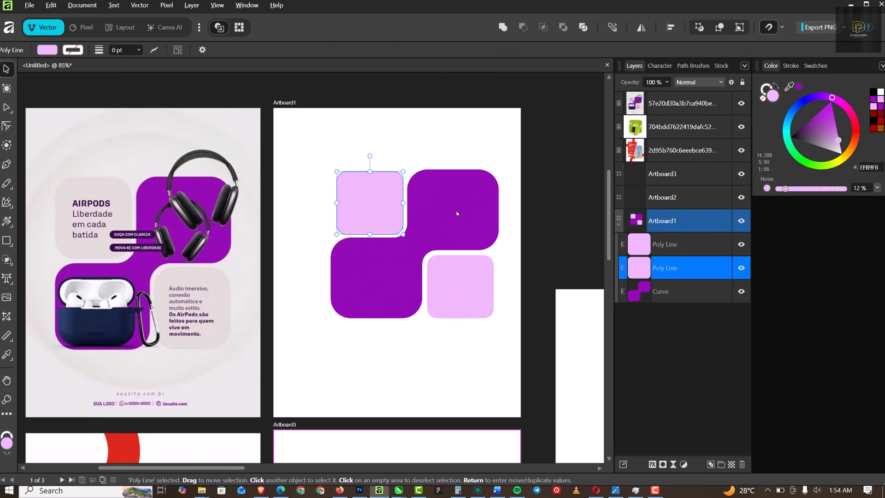
shift+click(458, 211)
shift+click(461, 299)
drag(466, 298, 449, 300)
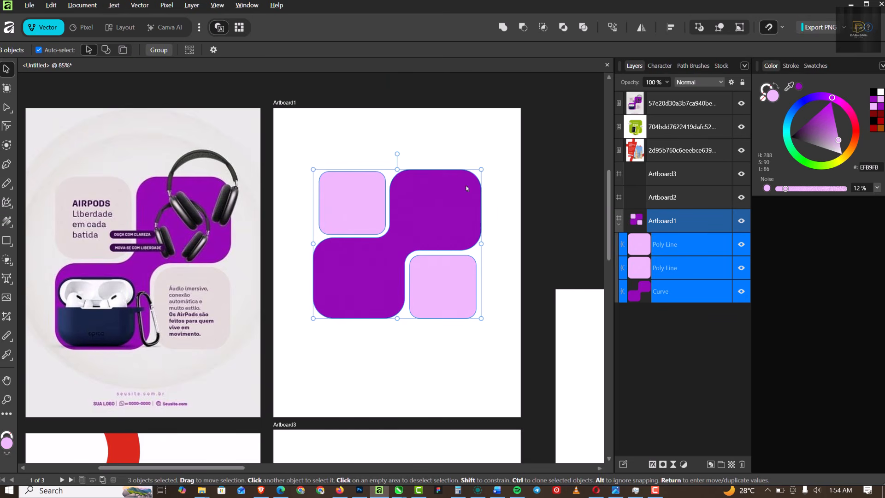
click(466, 157)
Compare the block layout with the AirPods poster and examine the poster's two dark pill-shaped labels
scroll(467, 157, down, 1)
scroll(124, 165, up, 1)
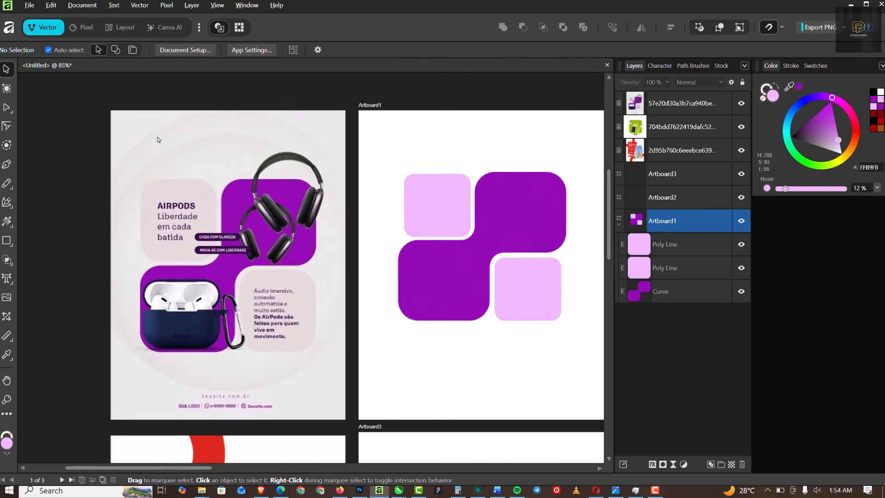
scroll(272, 172, down, 1)
scroll(413, 208, up, 1)
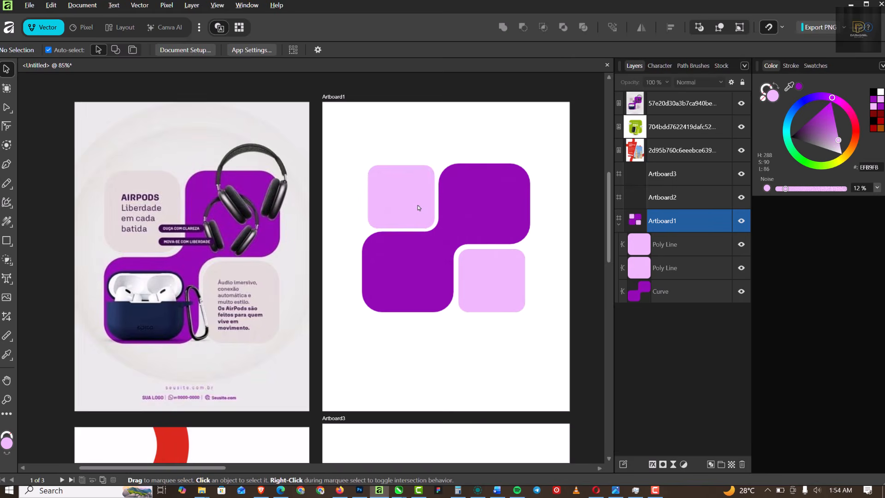
scroll(405, 216, down, 1)
scroll(470, 191, up, 1)
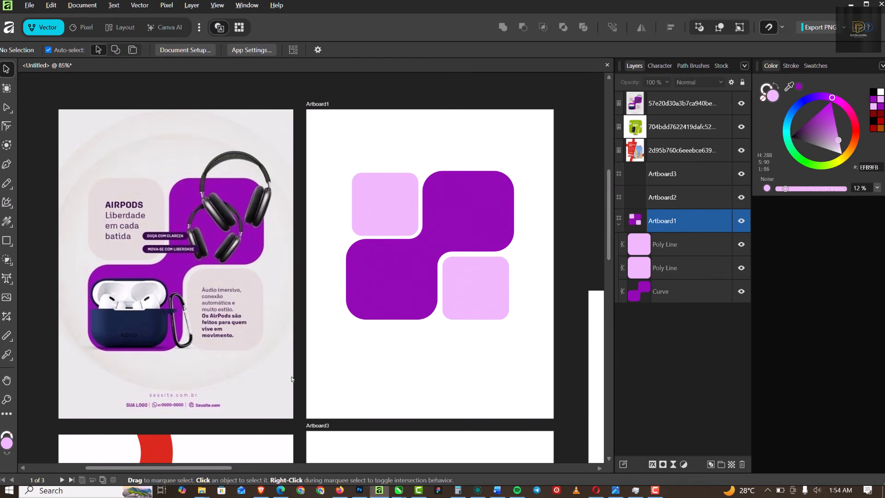
scroll(325, 233, down, 2)
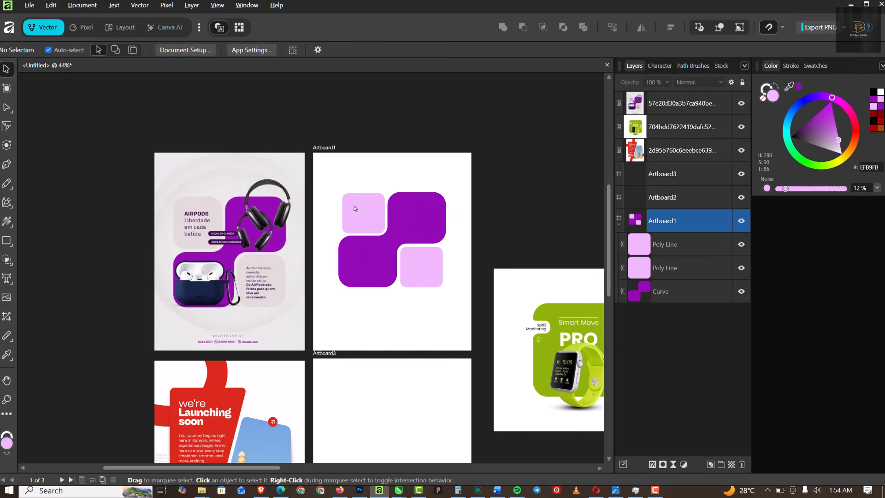
scroll(423, 214, down, 1)
scroll(396, 221, up, 1)
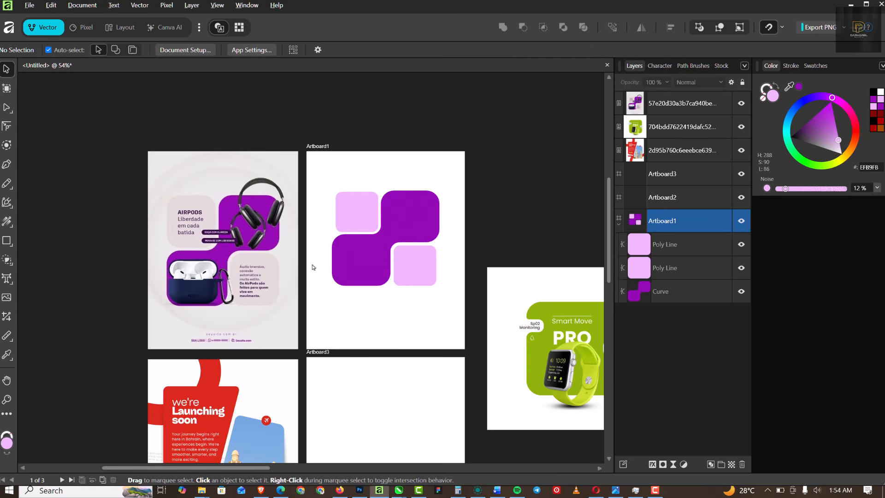
scroll(248, 244, up, 7)
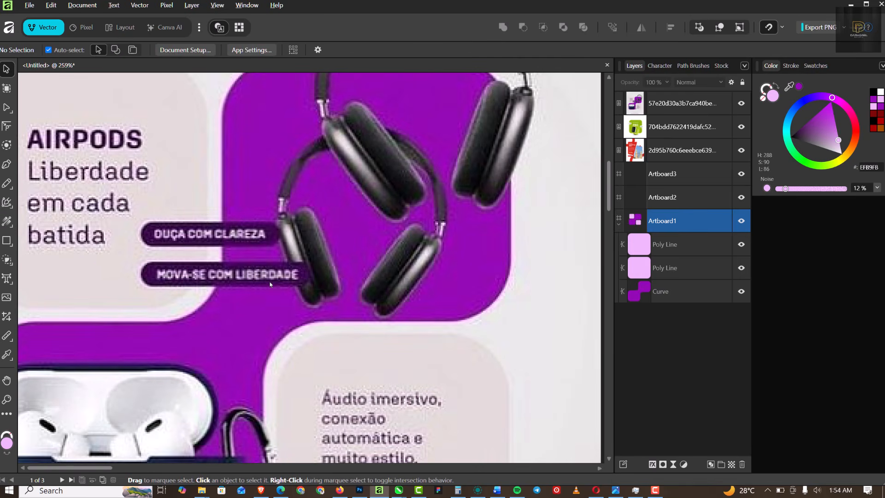
scroll(271, 278, down, 5)
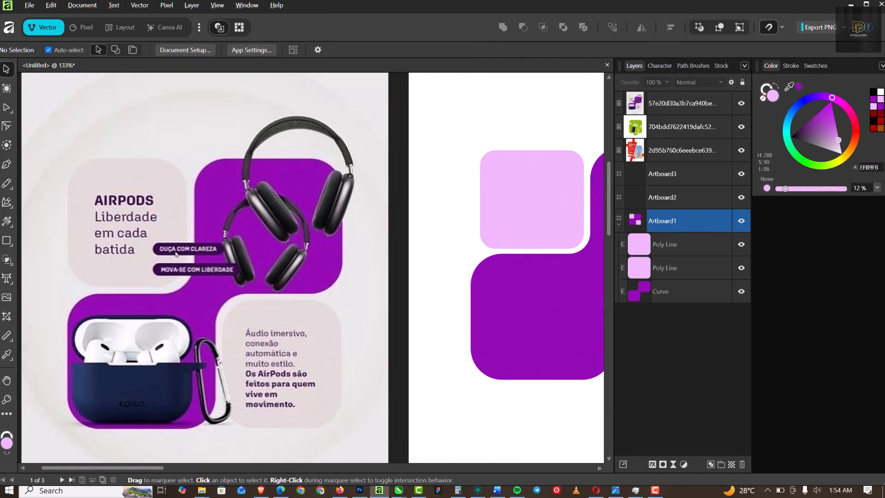
scroll(462, 256, up, 4)
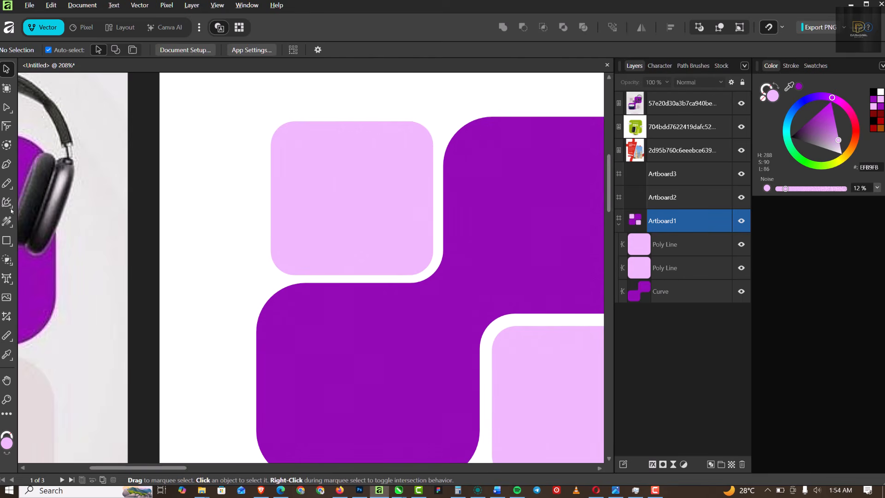
Draw a thin horizontal rectangle overlapping the lower right of the upper-left pink block and the adjacent purple shape
click(6, 245)
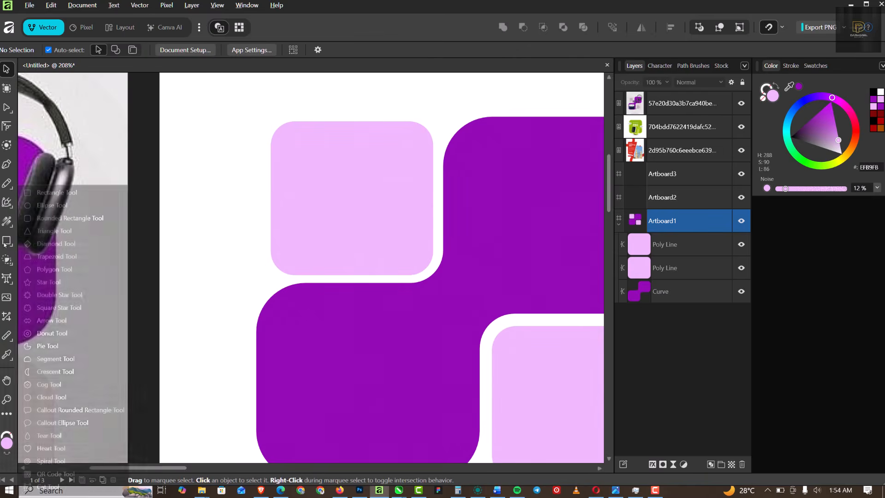
click(55, 193)
scroll(419, 253, down, 3)
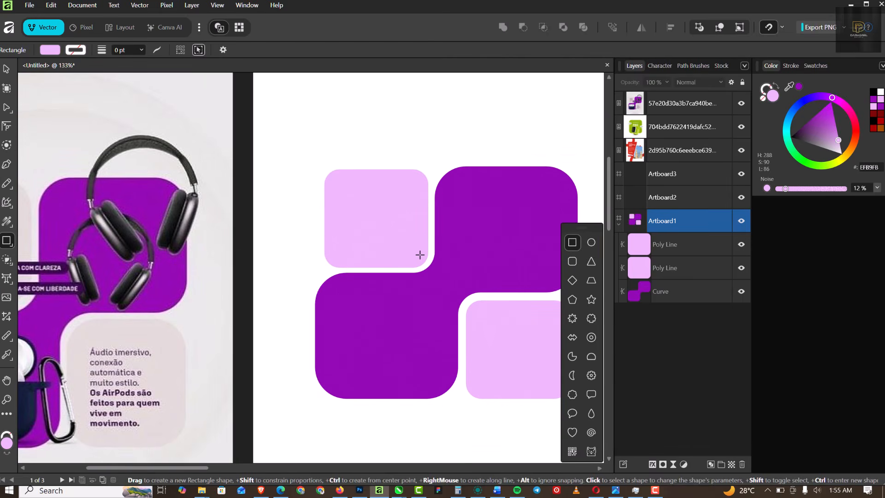
drag(409, 234, 501, 252)
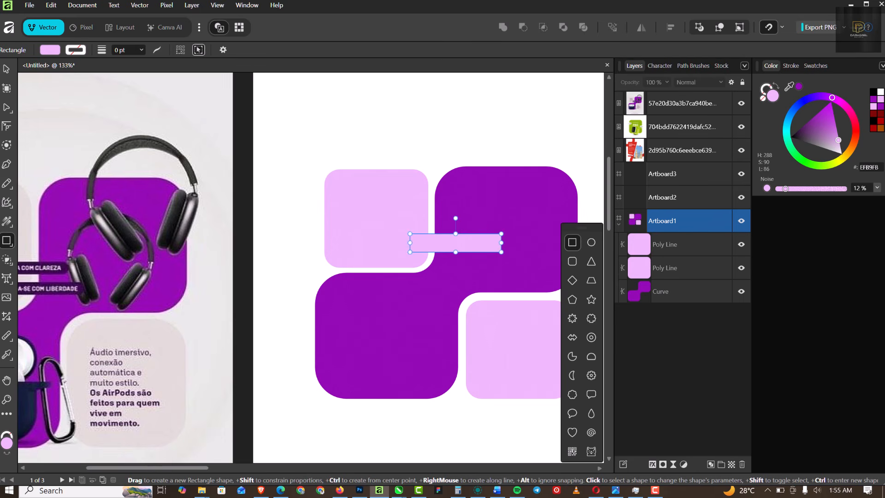
Fill the thin rectangle with dark purple 3D1646
click(874, 93)
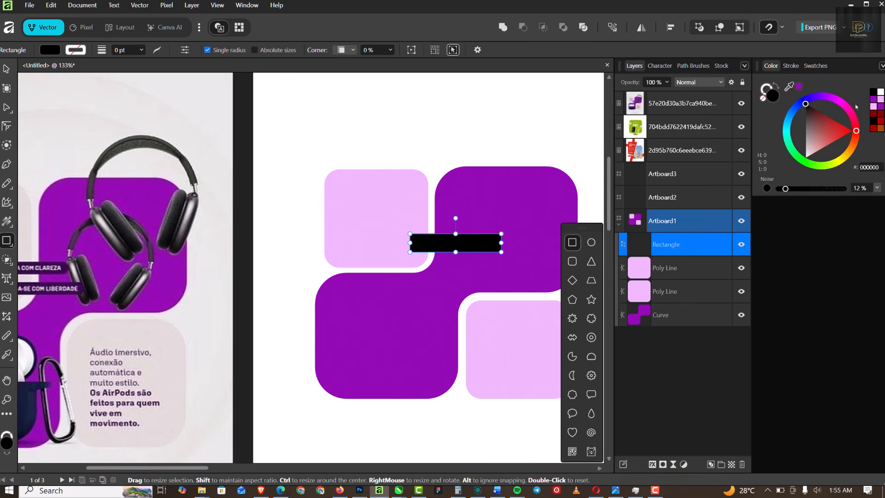
click(800, 86)
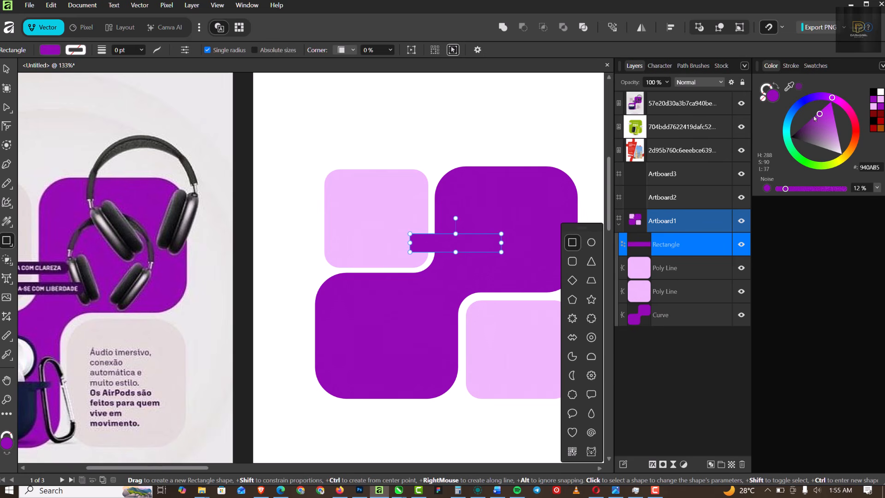
drag(814, 118, 803, 133)
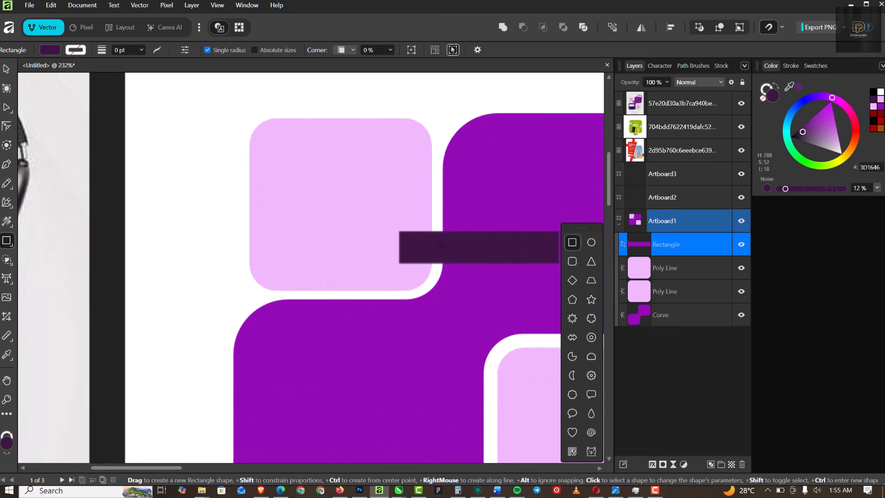
Round all four corners of the dark purple rectangle fully into a pill and convert it to curves
scroll(424, 238, up, 3)
key(c)
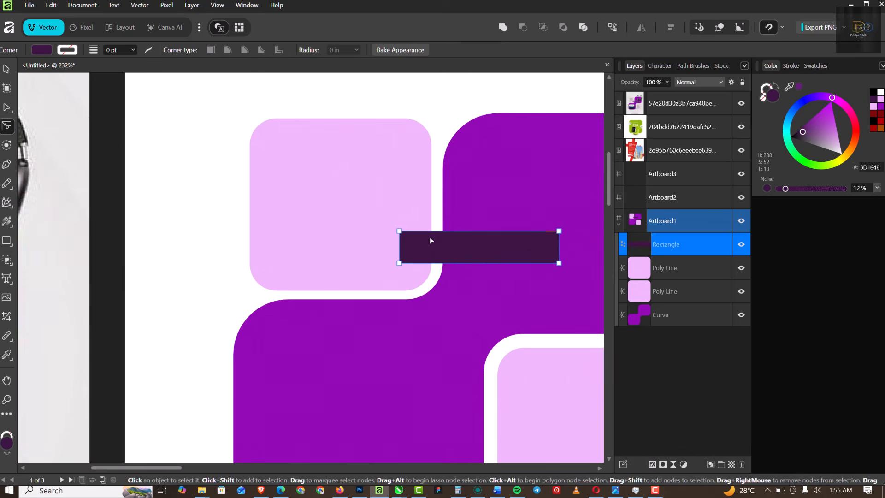
scroll(429, 236, up, 1)
scroll(397, 211, down, 1)
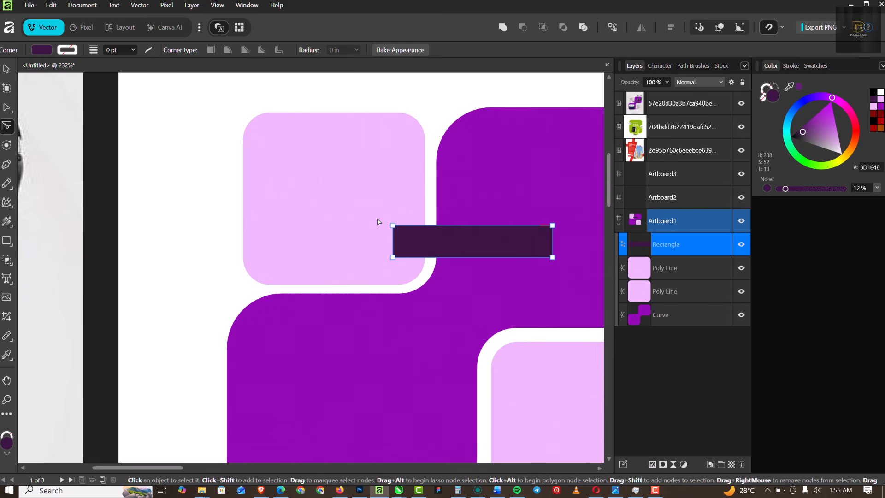
drag(371, 213, 569, 276)
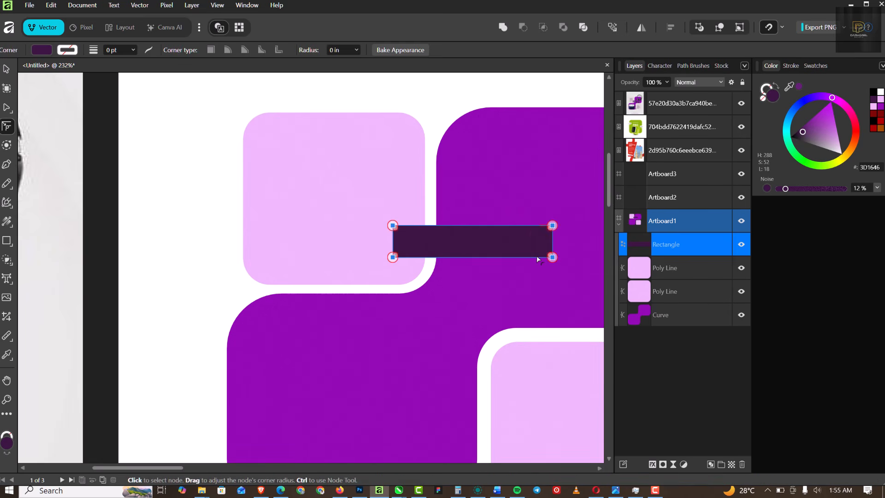
drag(526, 255, 489, 279)
key(ctrl+Return)
scroll(467, 275, down, 5)
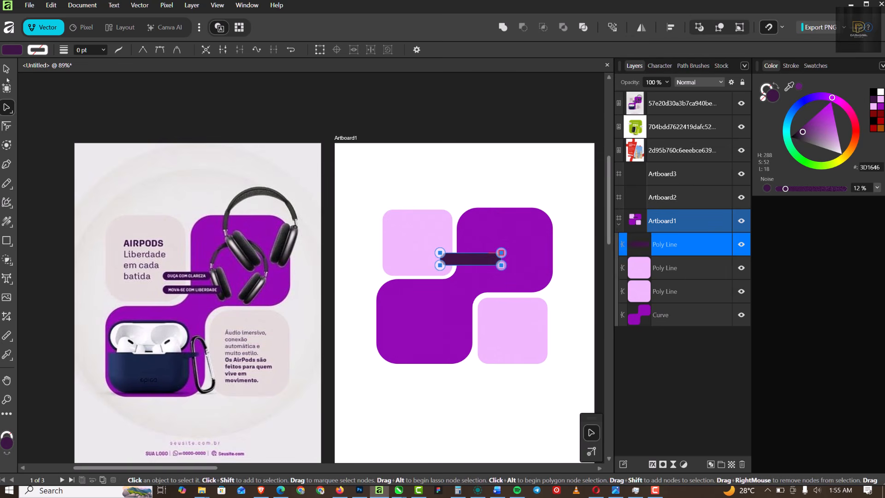
Reduce the dark purple pill's height slightly from its lower edge
key(v)
scroll(466, 262, up, 4)
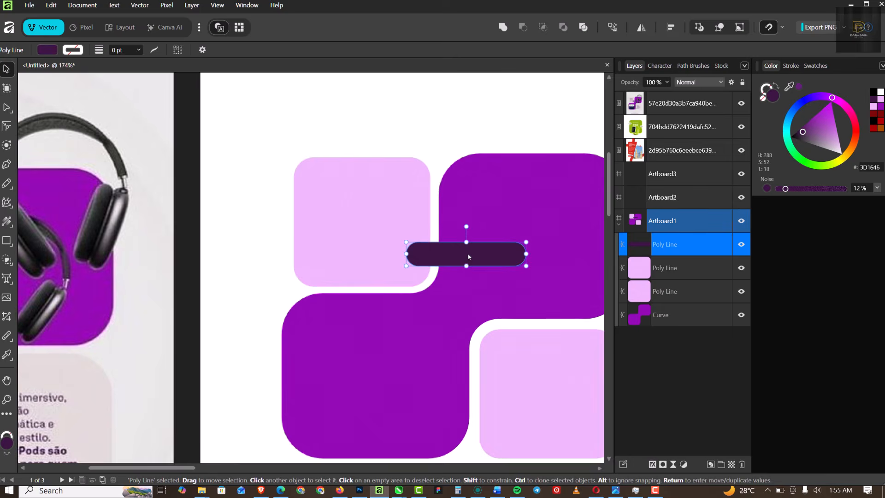
scroll(466, 262, up, 1)
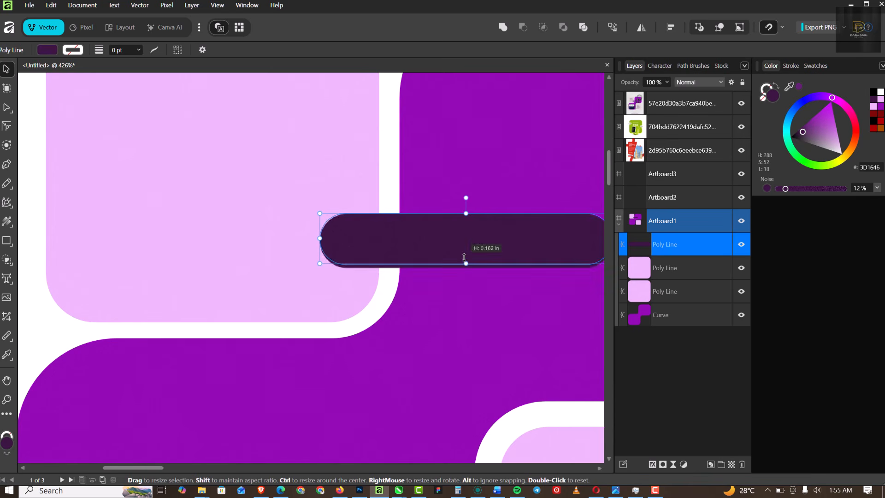
drag(785, 189, 766, 187)
click(766, 187)
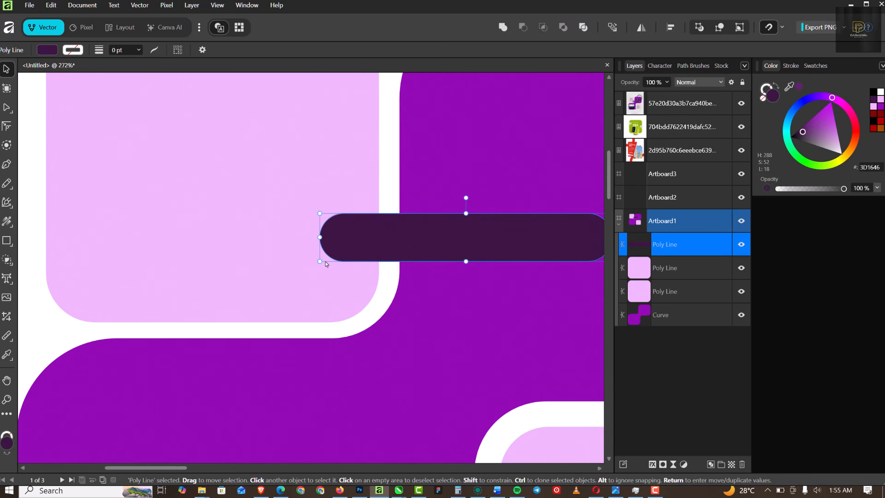
Place a copy of the dark pill above the original and lengthen the lower pill to the right, matching the poster's labels
scroll(323, 261, down, 2)
drag(412, 256, 412, 209)
click(437, 241)
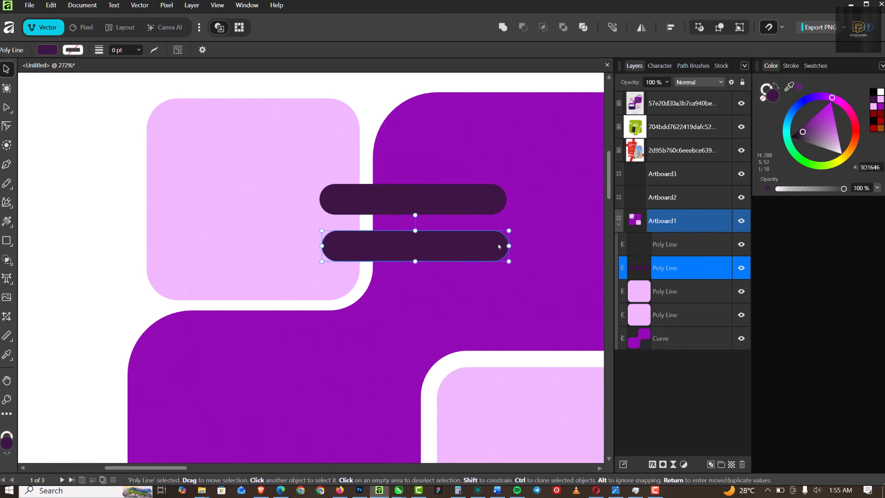
drag(513, 244, 567, 246)
scroll(395, 235, down, 5)
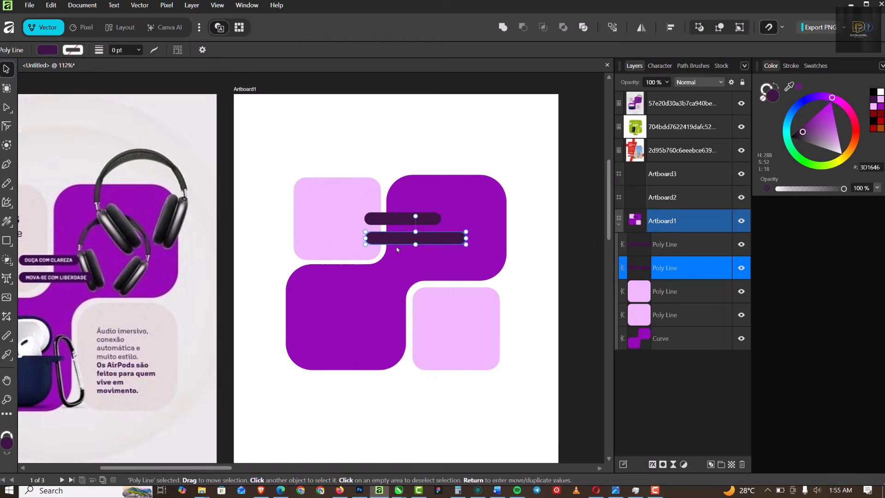
Draw a large, nearly square rectangle in the middle of Artboard2, modelled on the Smart Move PRO watch poster's green block
scroll(350, 290, down, 4)
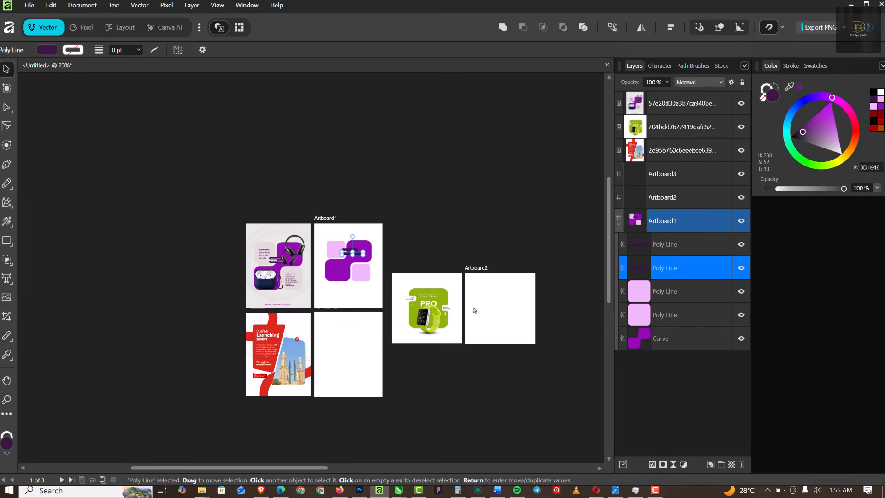
scroll(472, 308, up, 4)
scroll(391, 303, up, 1)
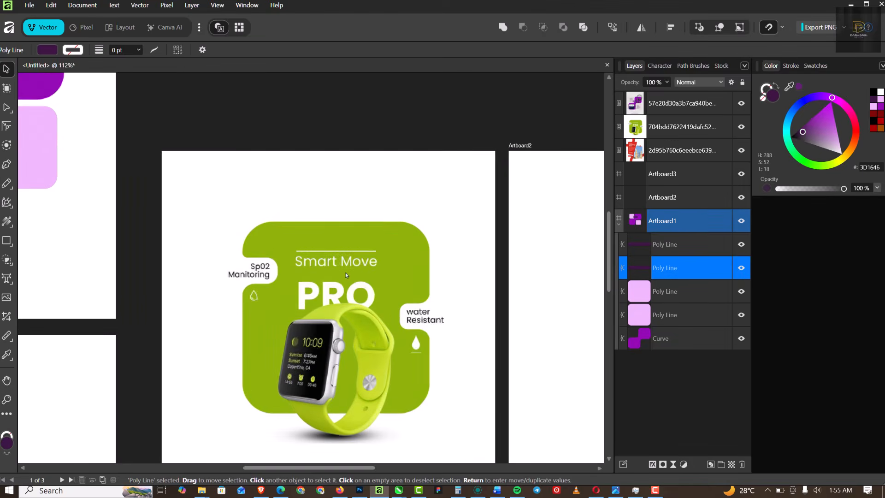
scroll(300, 264, down, 1)
scroll(300, 264, up, 1)
scroll(415, 277, down, 2)
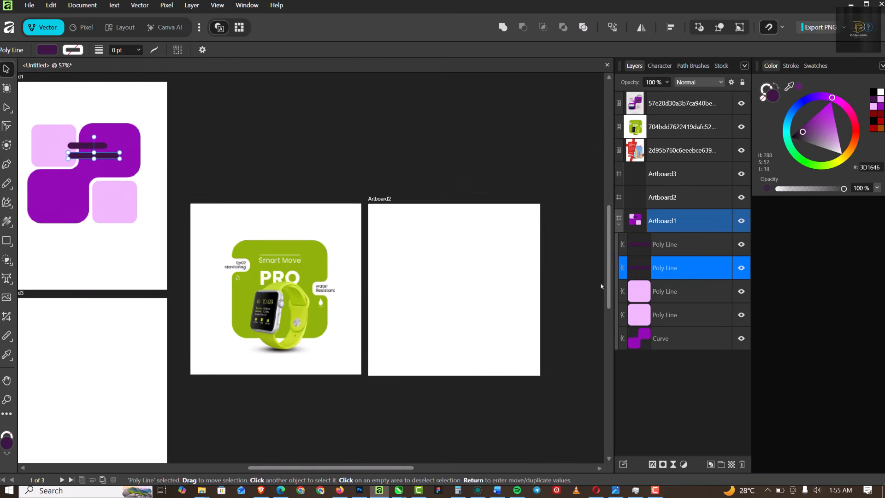
scroll(497, 287, up, 1)
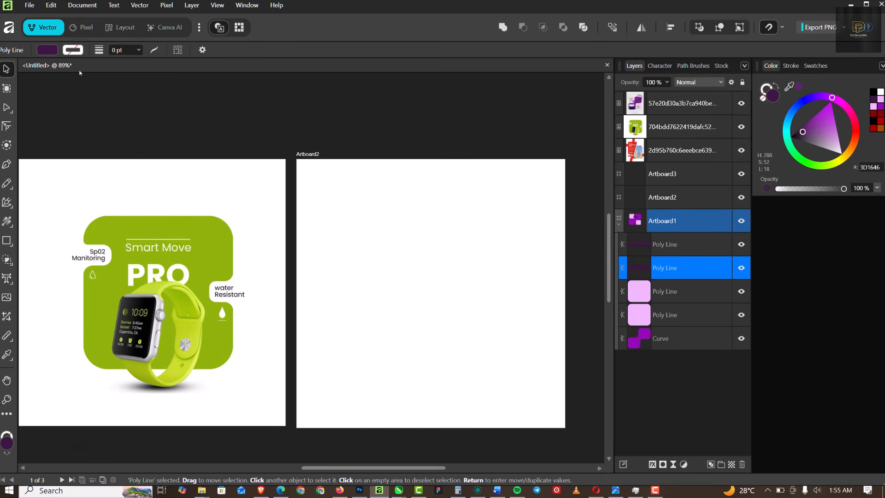
click(8, 240)
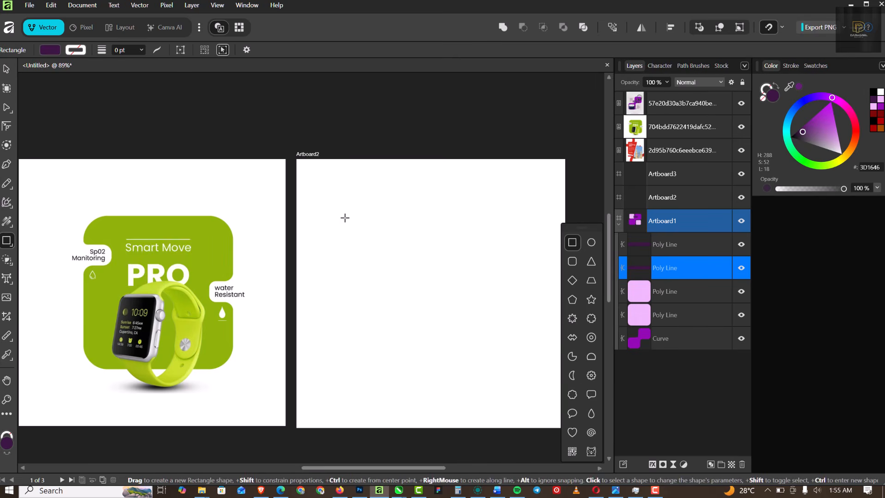
drag(345, 215, 526, 388)
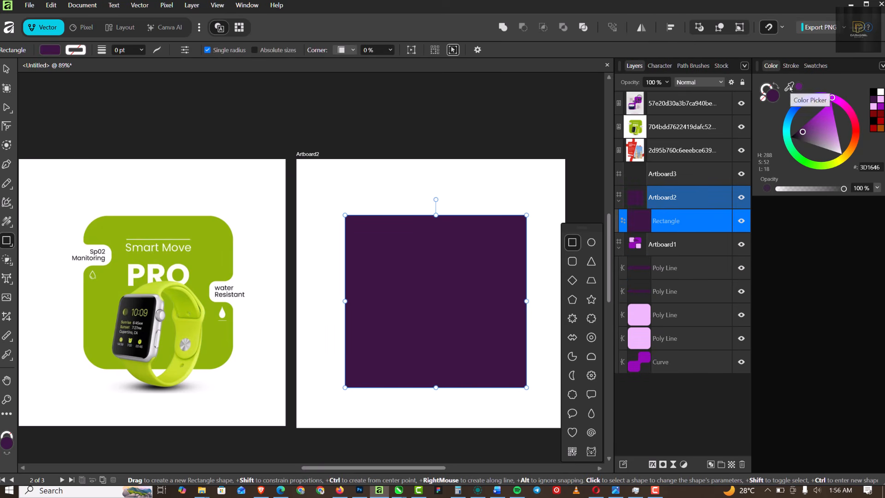
Fill the large rectangle with green 8EB409 sampled from the watch poster and move it slightly up on Artboard2
drag(789, 86, 226, 245)
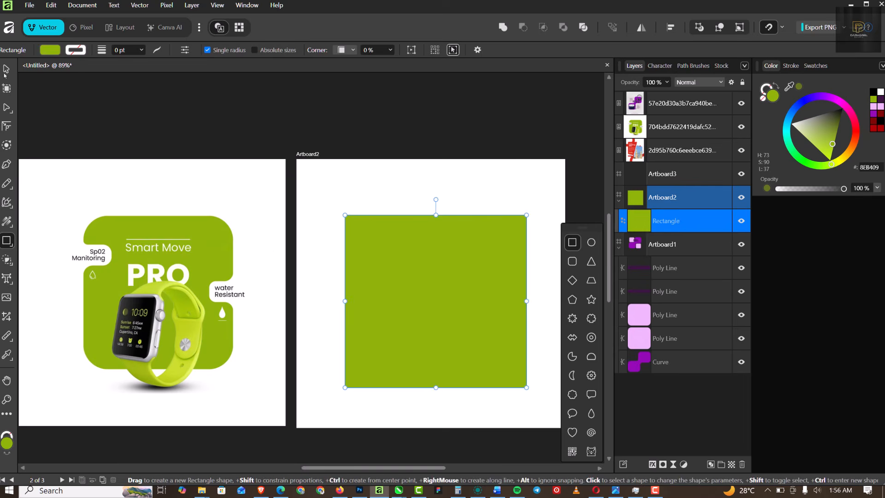
key(v)
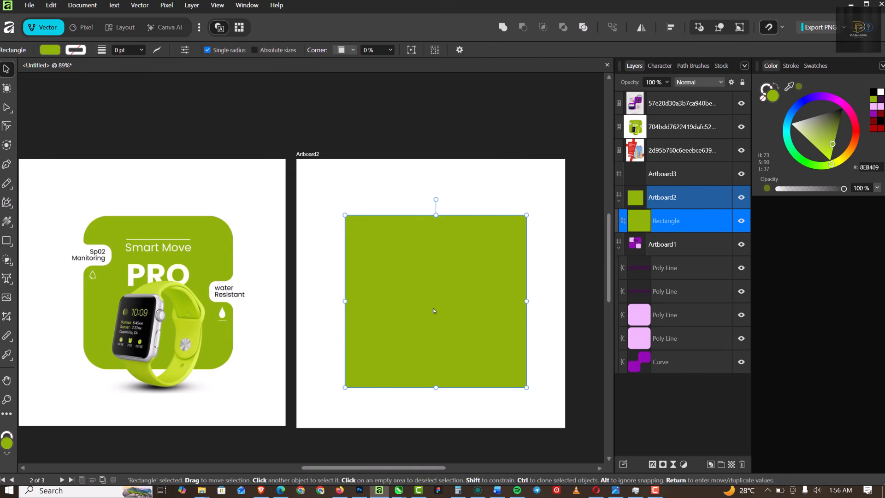
drag(431, 315, 432, 308)
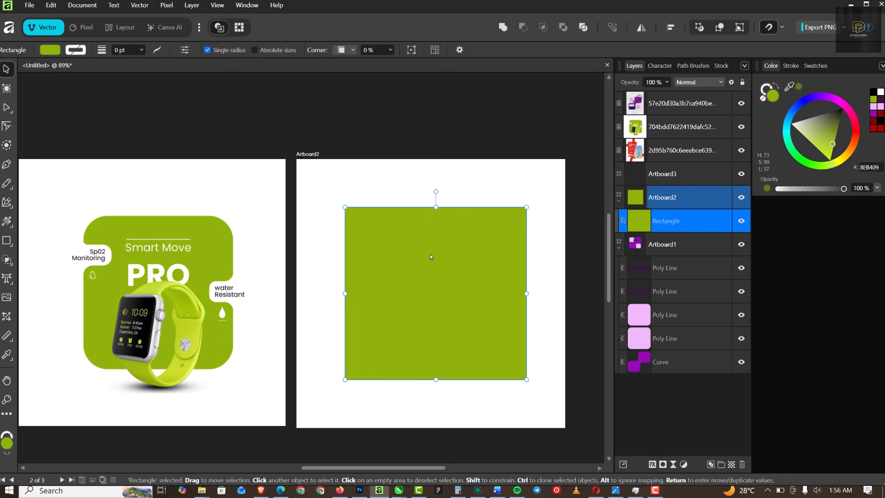
Round all four corners of the green rectangle with a radius of about 0.374 in and convert it to curves
key(c)
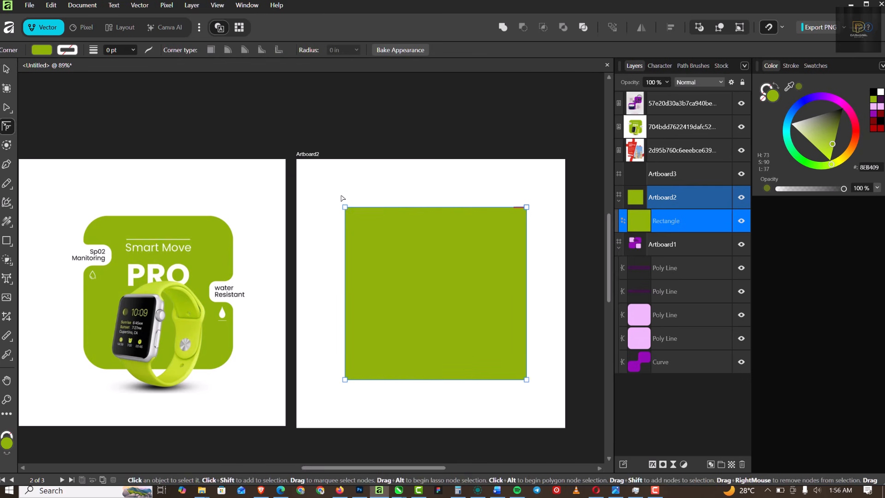
drag(337, 194, 501, 357)
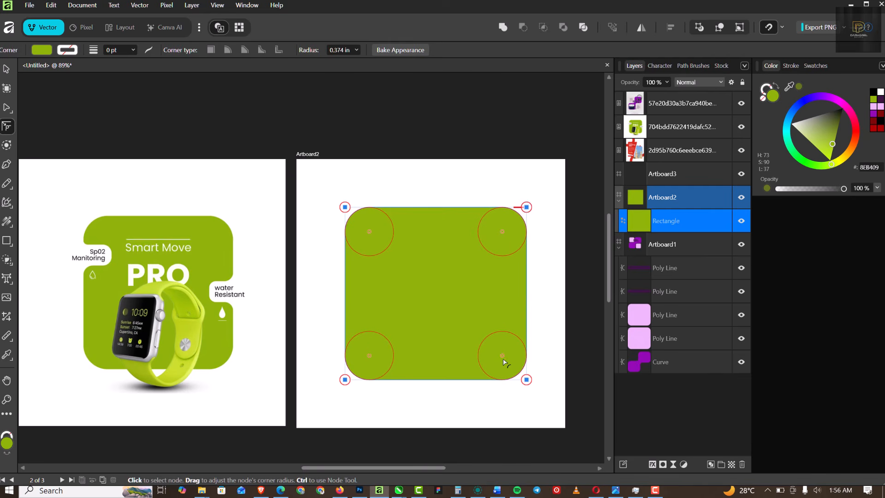
key(ctrl+Return)
scroll(322, 299, left, 1)
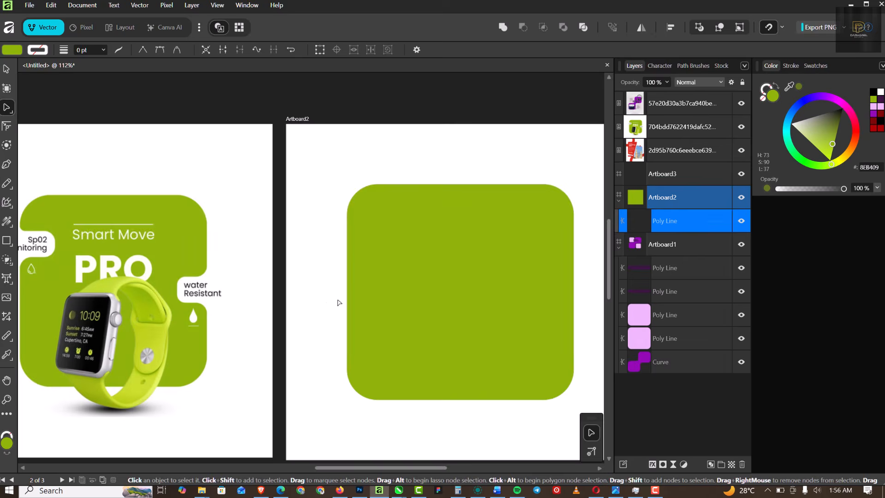
scroll(367, 261, up, 1)
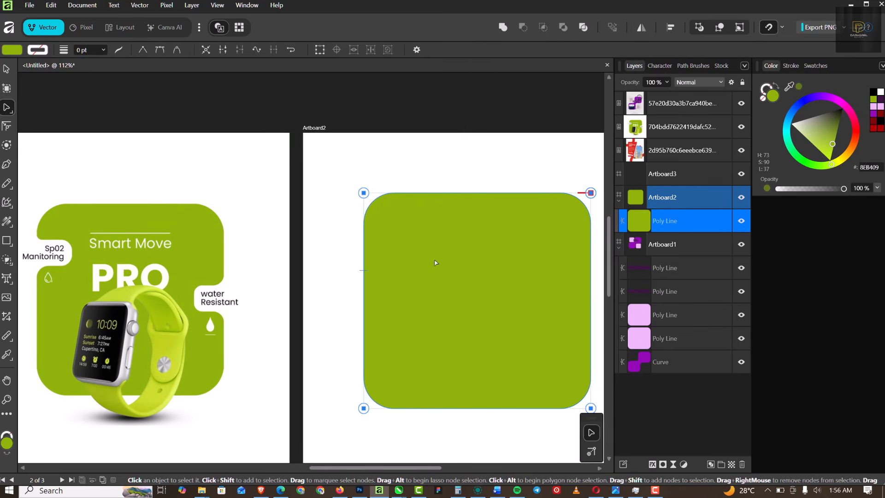
Draw a small rectangle across the upper part of the green block's left edge and fill it with dark olive 4C5824
click(7, 241)
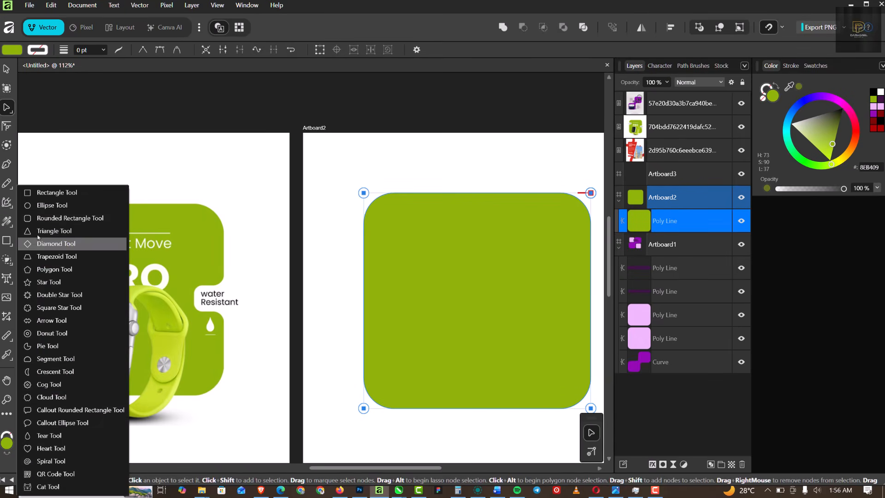
click(51, 192)
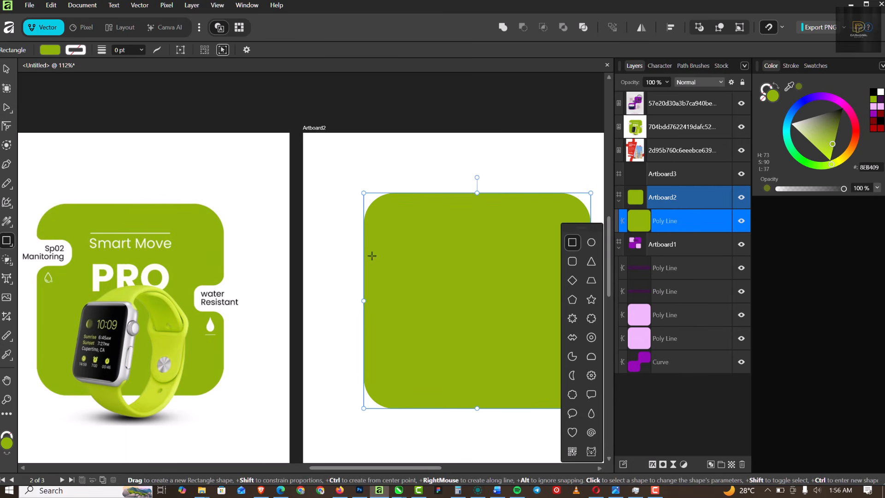
drag(341, 236, 401, 263)
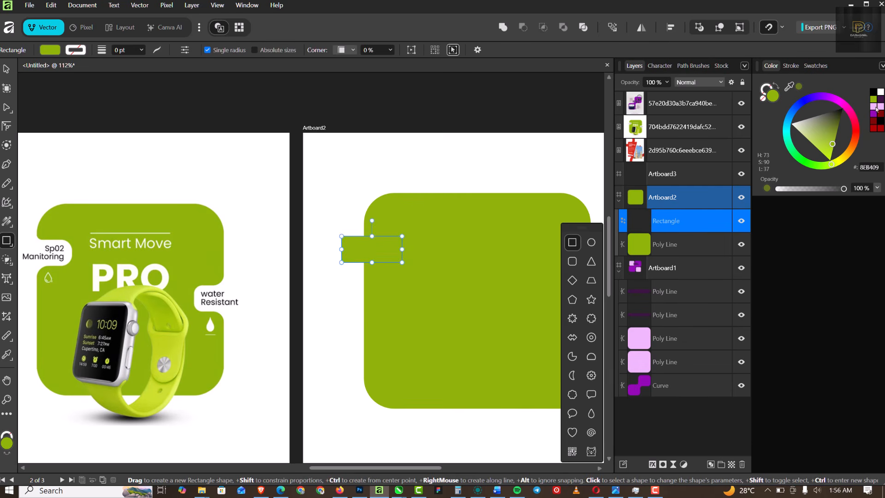
drag(831, 144, 833, 122)
scroll(279, 209, down, 2)
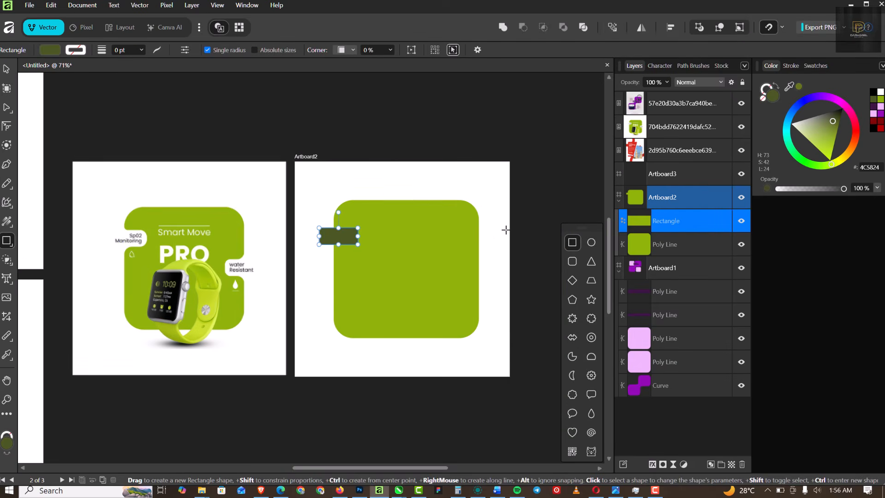
Round all four corners of the small olive rectangle like the poster's label cutouts and convert it to curves
scroll(139, 242, up, 4)
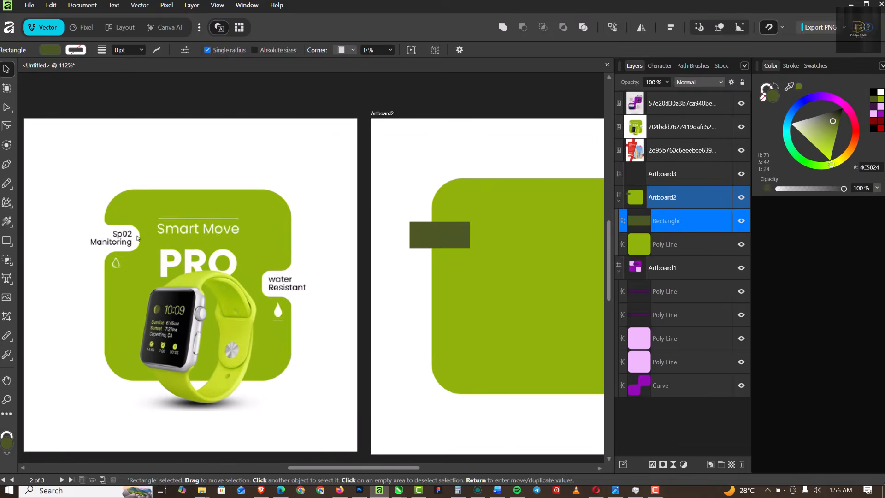
scroll(146, 257, down, 2)
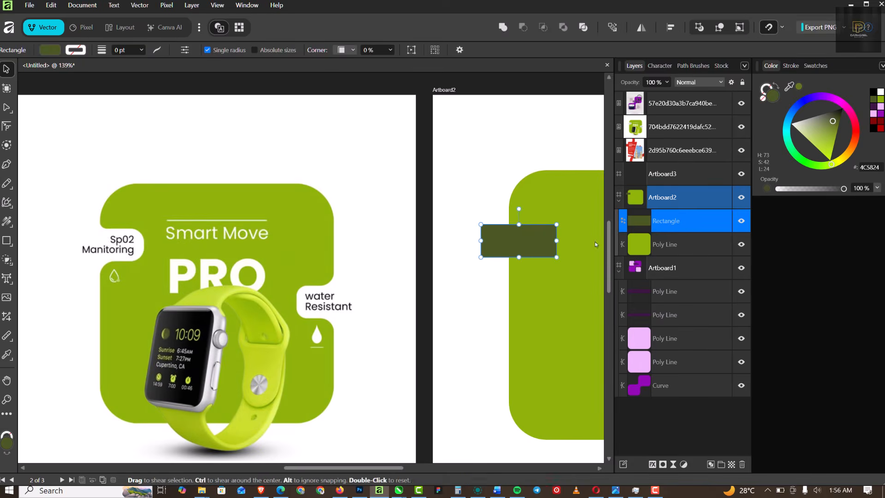
scroll(558, 240, up, 3)
scroll(557, 240, up, 2)
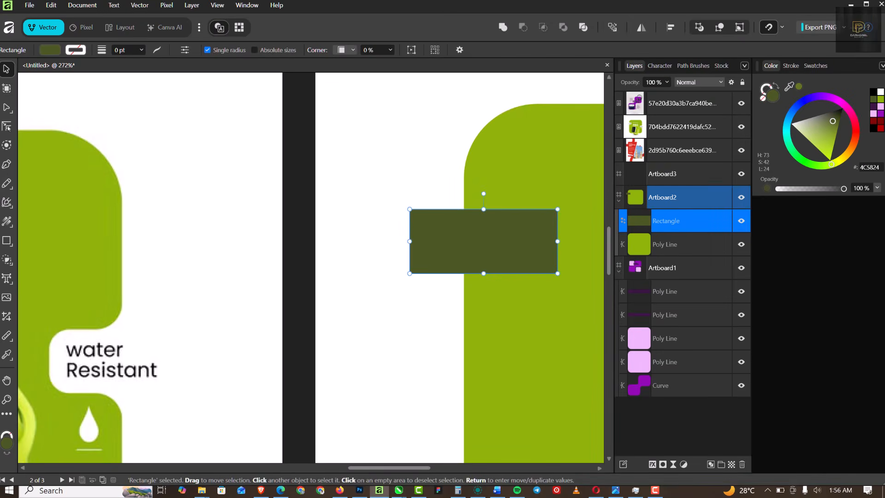
key(c)
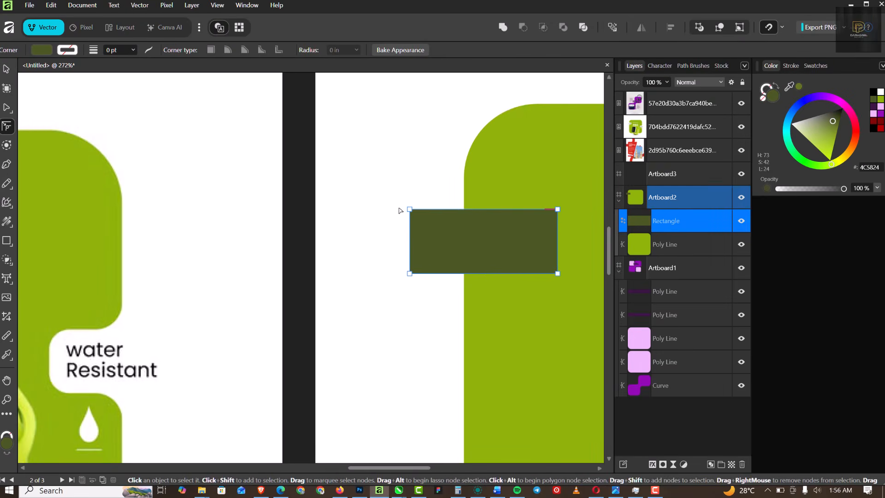
drag(386, 198, 569, 297)
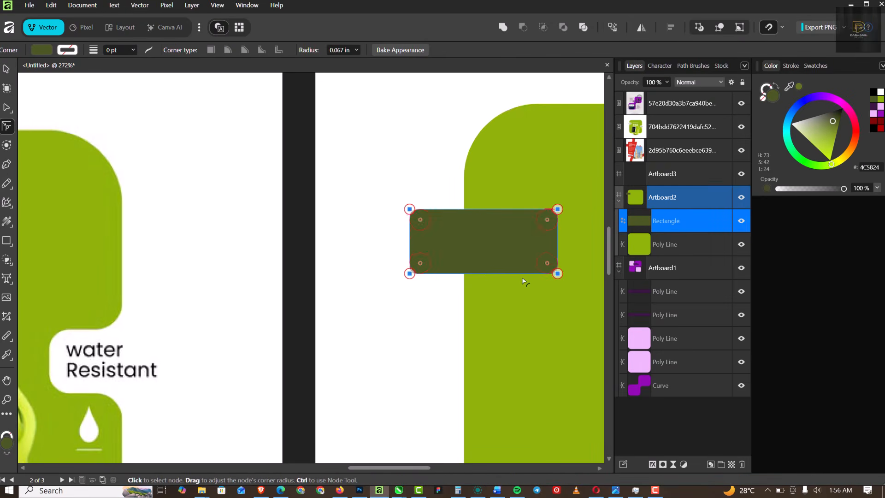
drag(524, 280, 502, 273)
key(a)
Duplicate the olive rounded shape onto the green block's right edge, around mid-height, matching the poster's water Resistant cutout
scroll(490, 250, down, 5)
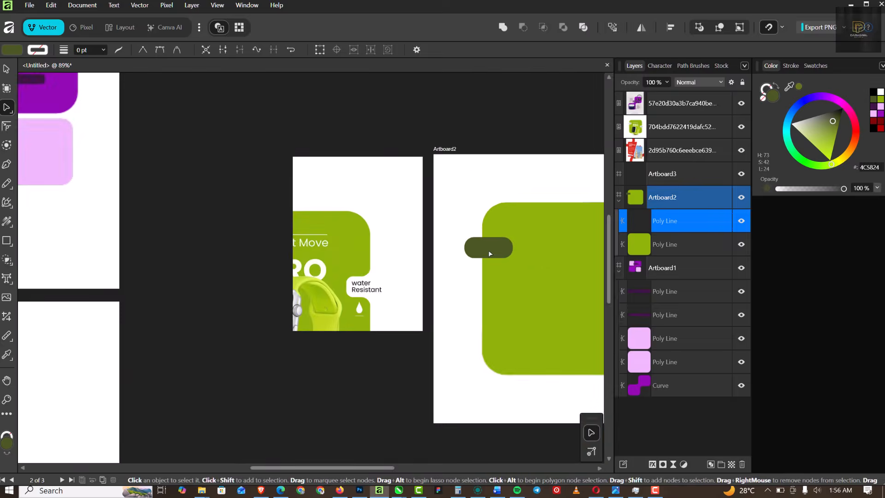
scroll(336, 238, down, 1)
scroll(477, 254, up, 2)
click(477, 255)
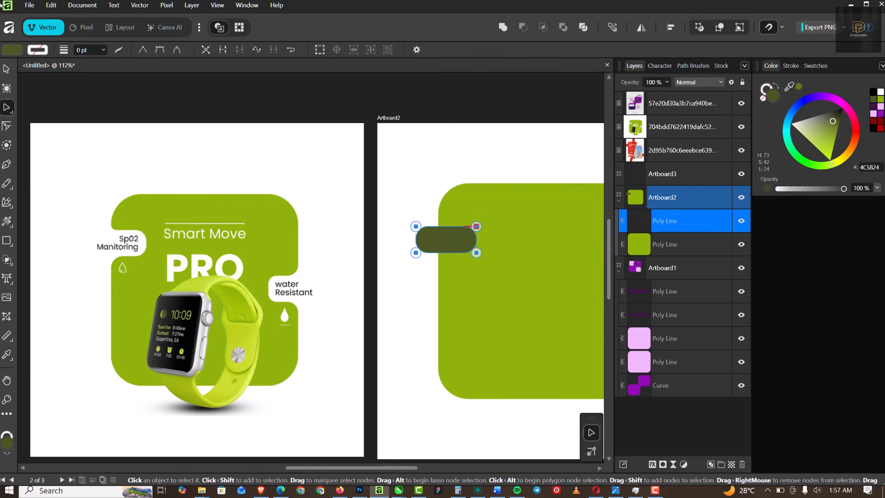
click(6, 69)
scroll(60, 156, down, 1)
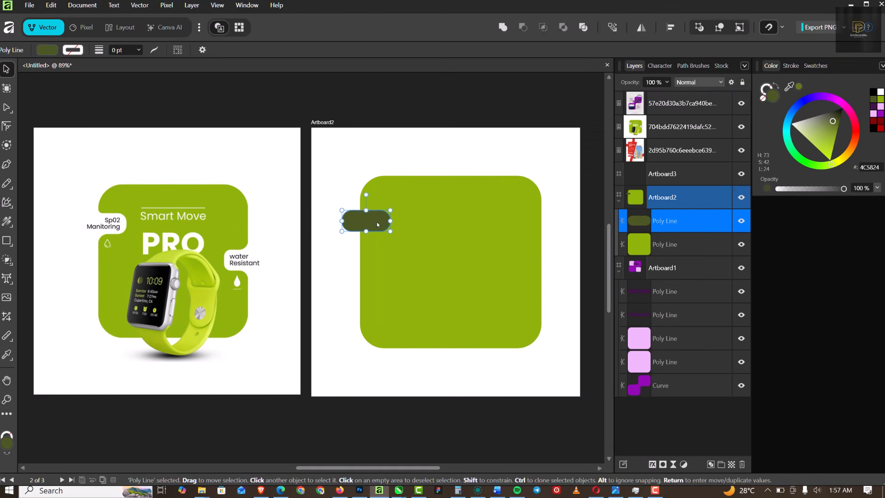
mouse_move(366, 221)
mouse_down()
mouse_move(484, 253)
mouse_move(537, 291)
mouse_move(530, 267)
mouse_up()
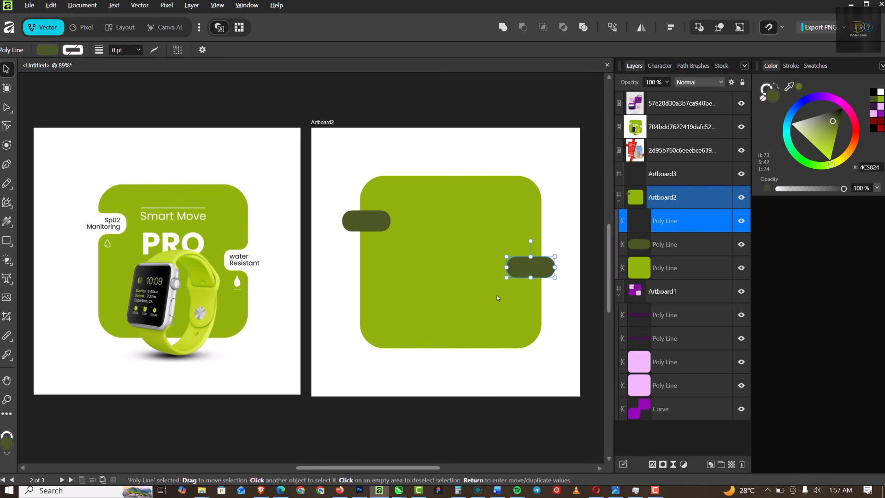
Enlarge both olive rounded shapes outward past the green block's side edges, making them taller and wider
click(376, 223)
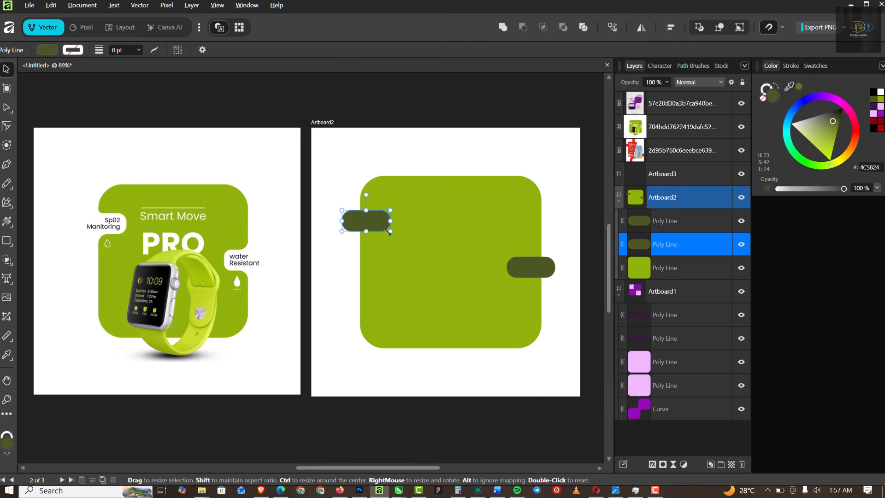
mouse_move(390, 230)
mouse_down()
mouse_move(406, 236)
mouse_move(374, 230)
mouse_up()
click(530, 266)
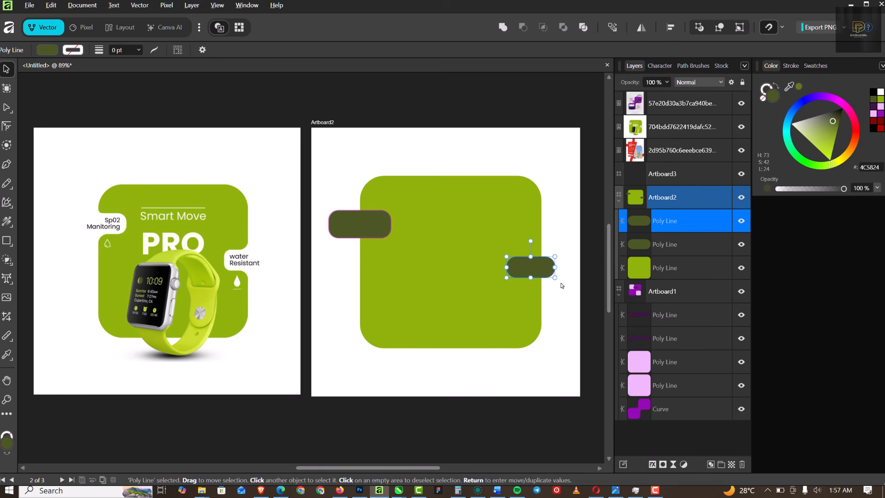
mouse_move(554, 277)
mouse_down()
mouse_move(567, 285)
mouse_move(545, 278)
mouse_up()
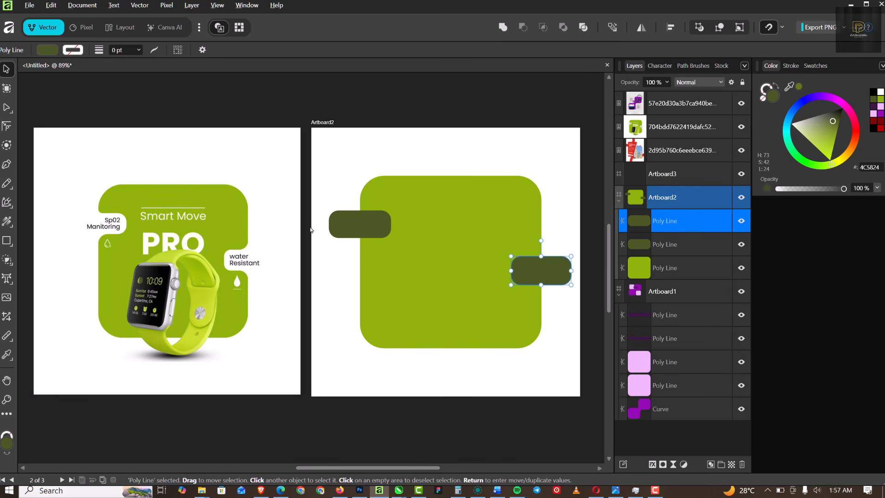
Subtract both olive rounded shapes from the green block to cut a notch into each side, and deselect the result
click(376, 225)
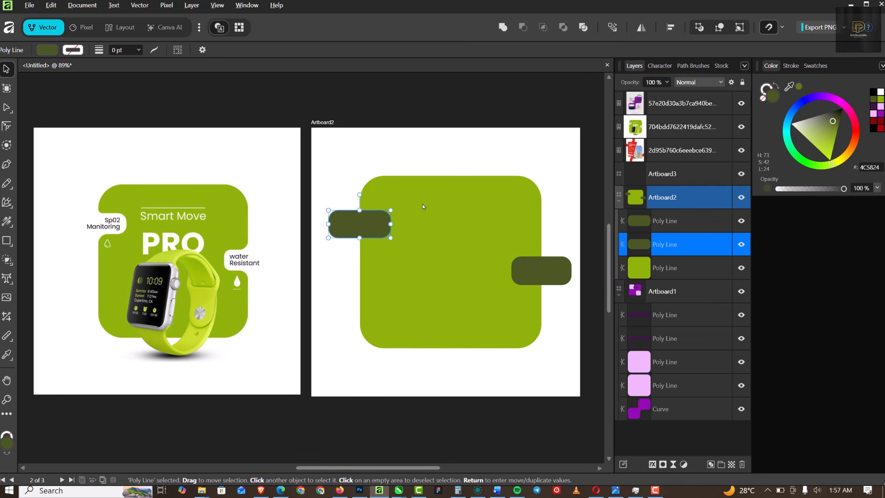
shift+click(447, 191)
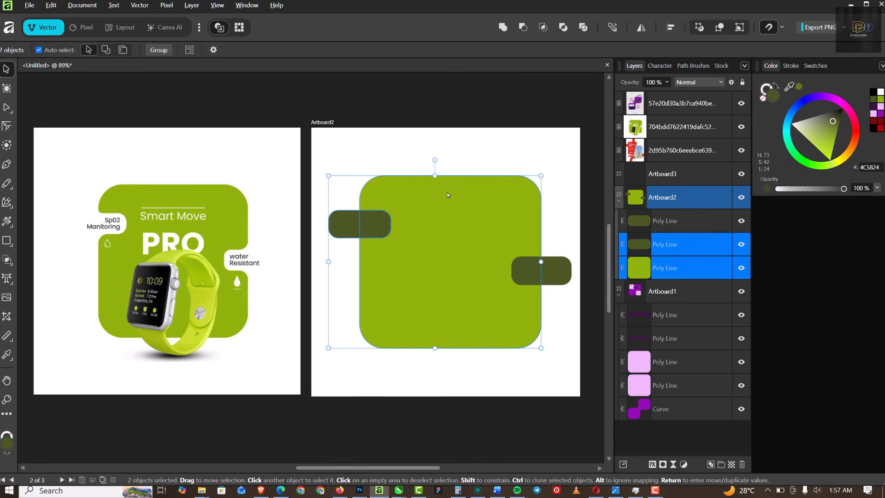
click(522, 27)
click(382, 152)
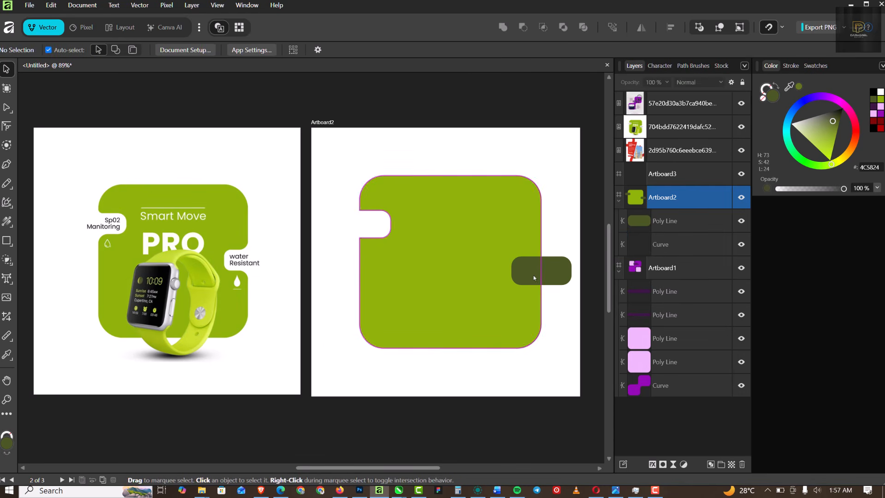
click(563, 274)
shift+click(511, 229)
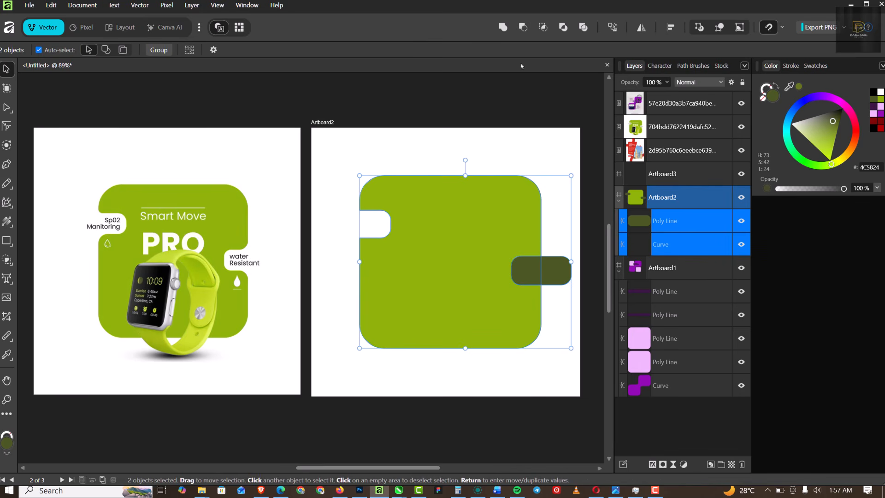
click(522, 28)
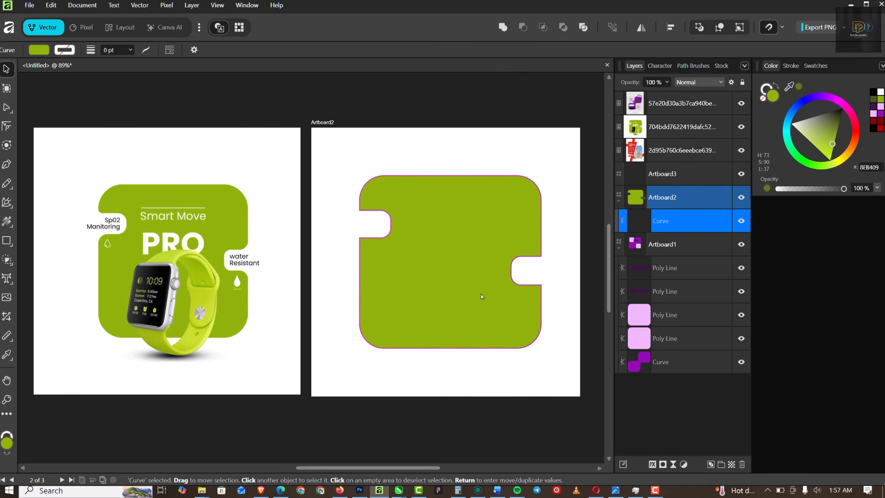
key(ctrl+d)
Round the four outer corners where the two notches meet the green block's side edges, with a radius of about 0.093 in
scroll(436, 266, down, 1)
scroll(497, 293, up, 1)
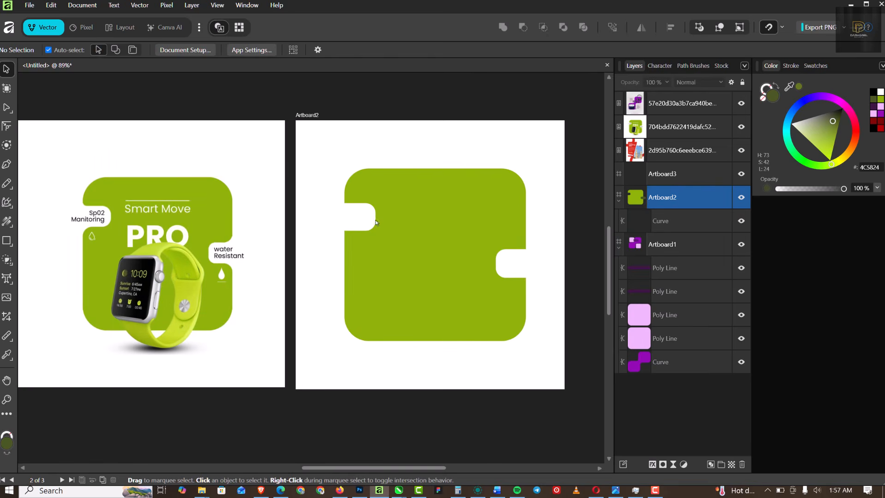
scroll(352, 207, up, 4)
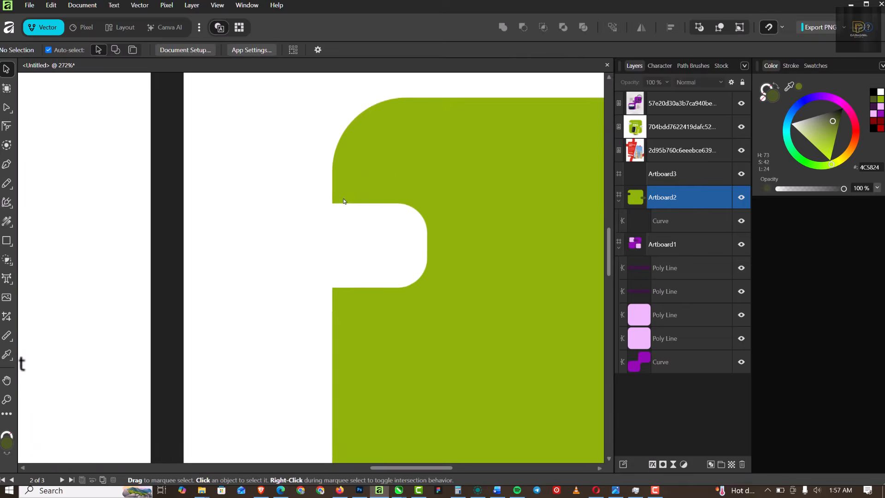
scroll(343, 201, down, 4)
scroll(331, 211, up, 1)
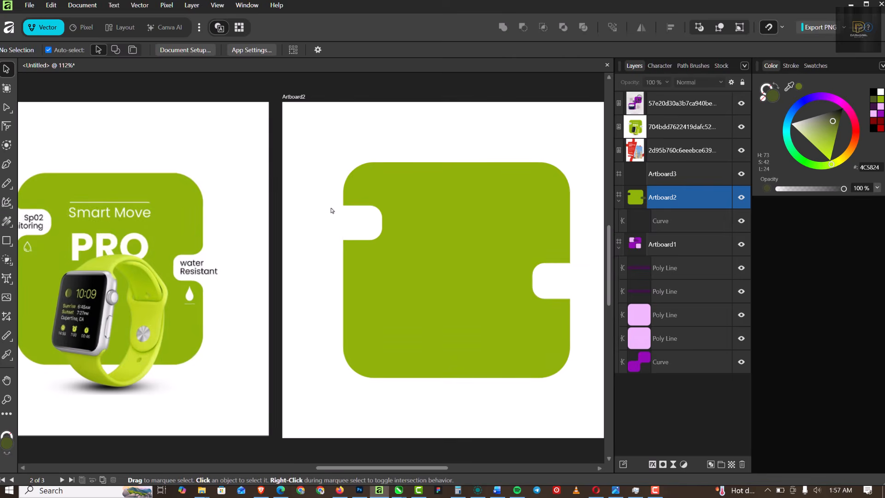
scroll(339, 210, up, 1)
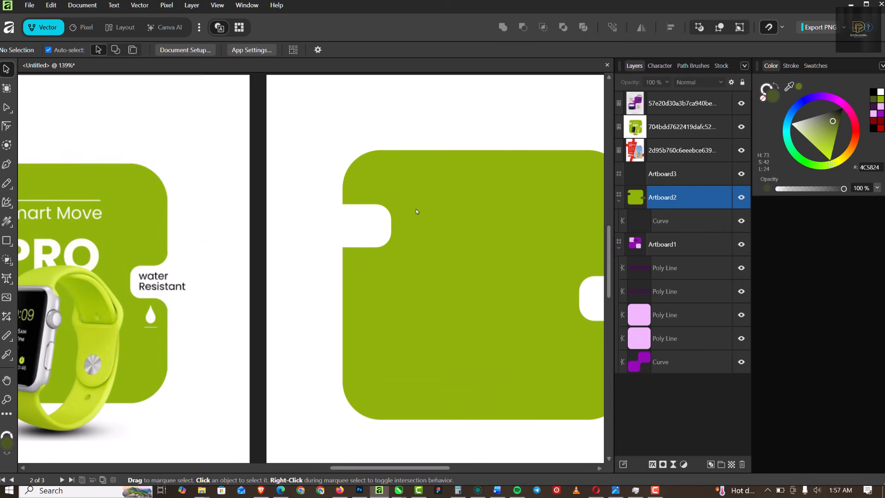
click(6, 126)
click(387, 192)
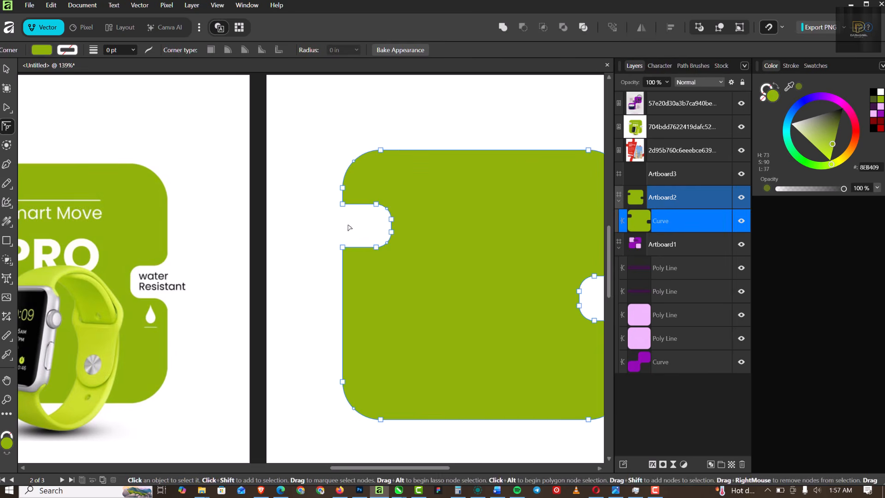
scroll(349, 217, up, 1)
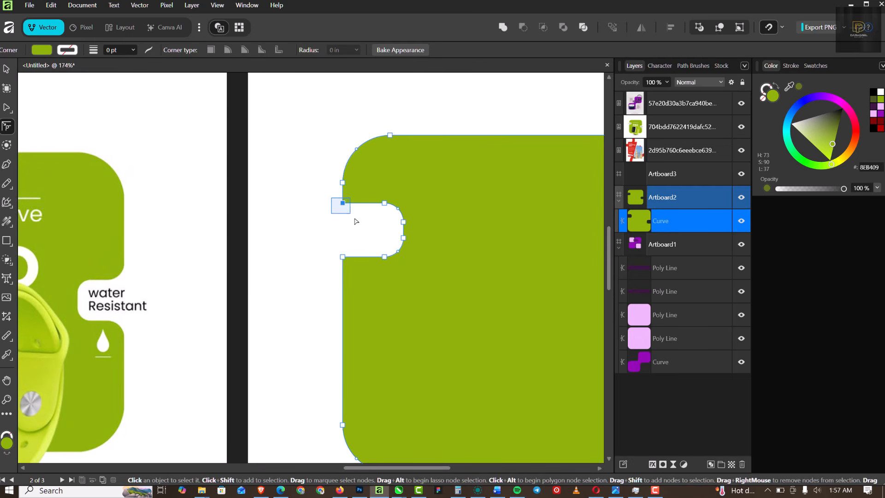
click(342, 202)
drag(347, 263, 351, 268)
scroll(290, 249, down, 3)
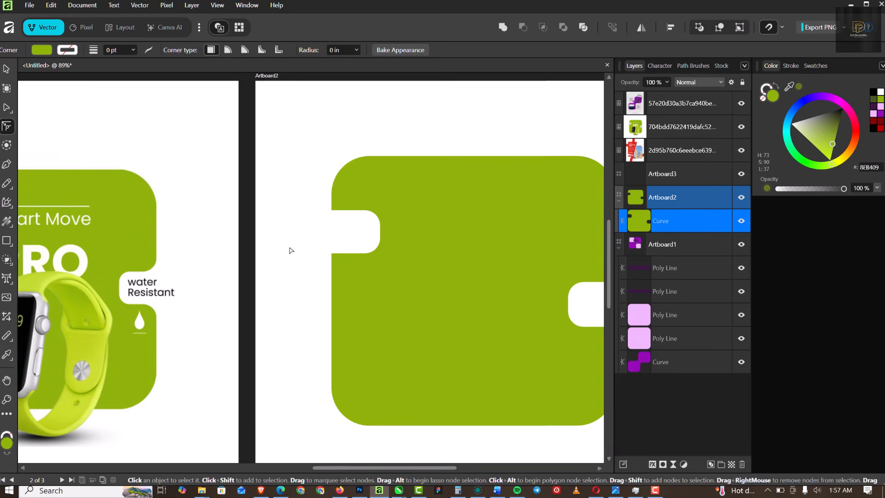
scroll(500, 282, up, 2)
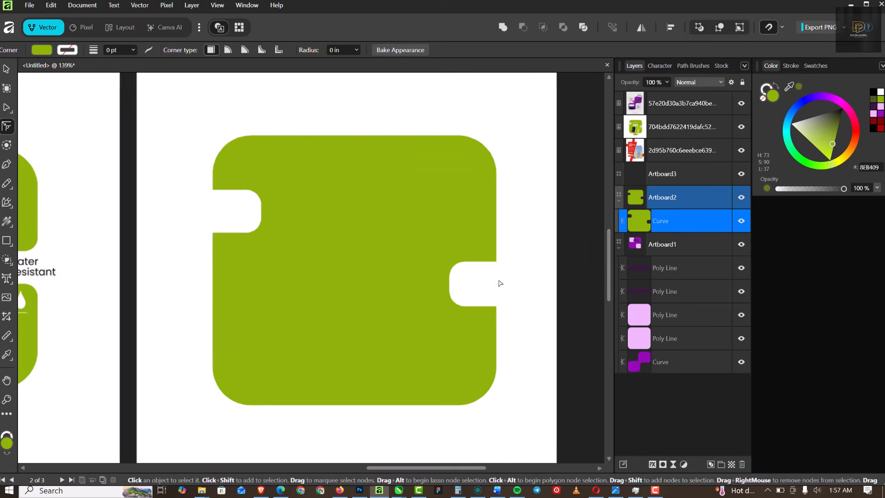
drag(487, 248, 507, 273)
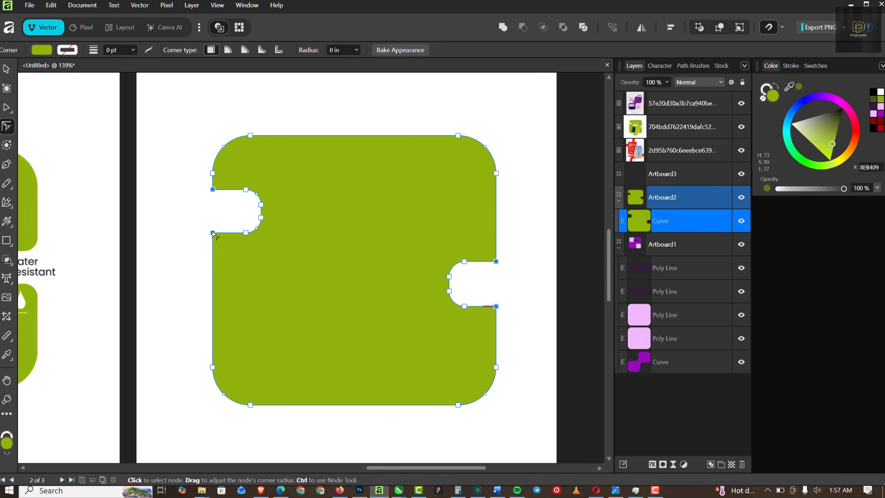
drag(216, 237, 223, 243)
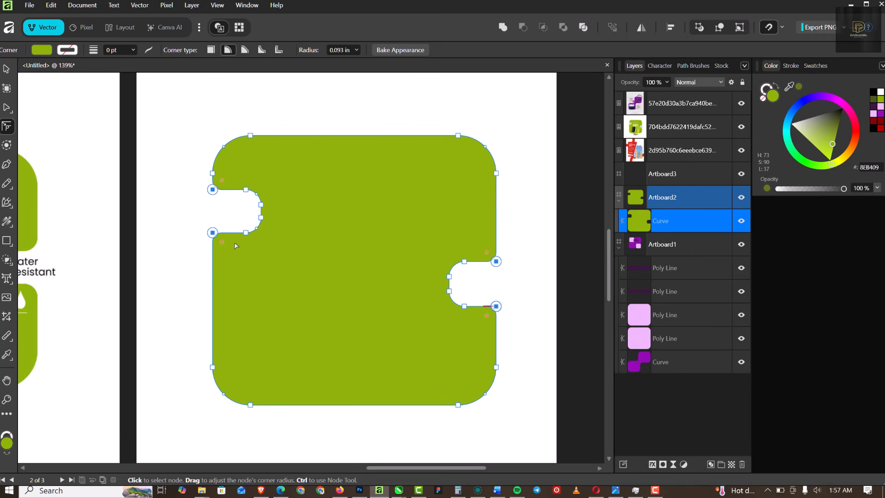
Increase the radius of the four outer notch corners to about 0.205 in and deselect the shape
scroll(357, 216, down, 3)
scroll(251, 225, up, 3)
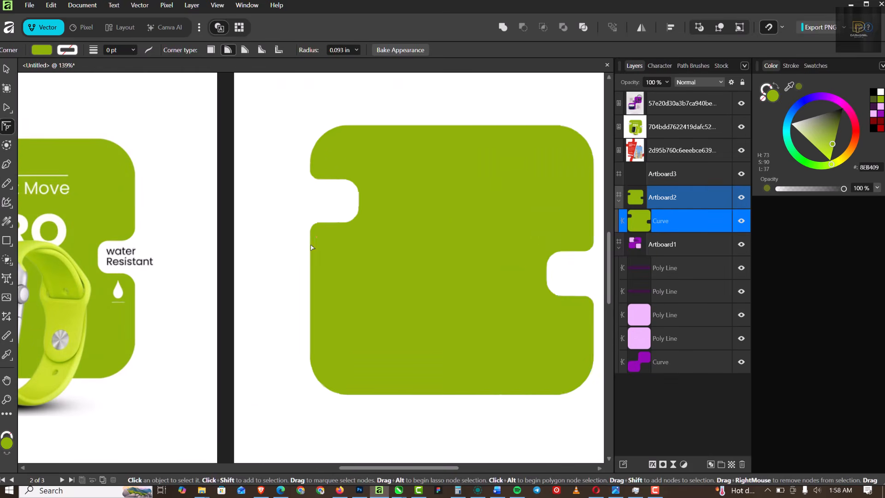
drag(319, 234, 329, 241)
scroll(307, 201, down, 3)
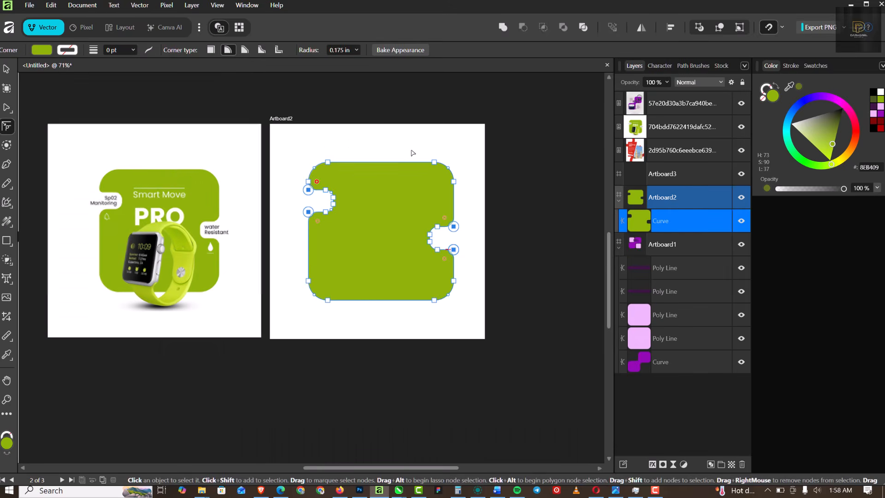
scroll(310, 229, up, 2)
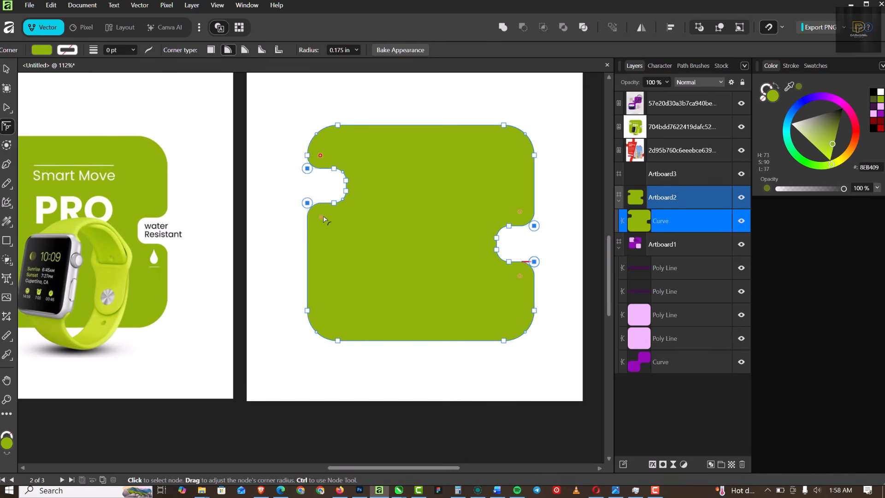
mouse_move(322, 217)
mouse_down()
mouse_move(334, 226)
mouse_move(324, 219)
mouse_up()
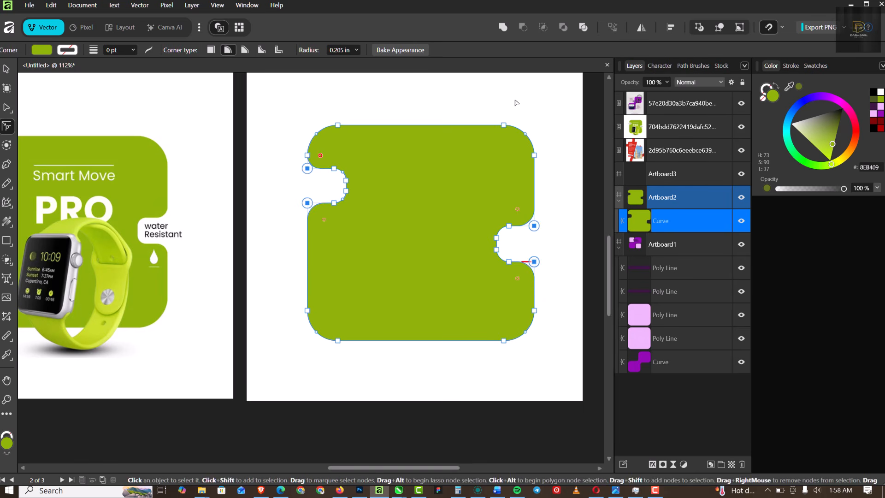
click(517, 102)
Compare the notched green block with the reference watch poster and examine the shadow beneath the watch
scroll(383, 189, down, 4)
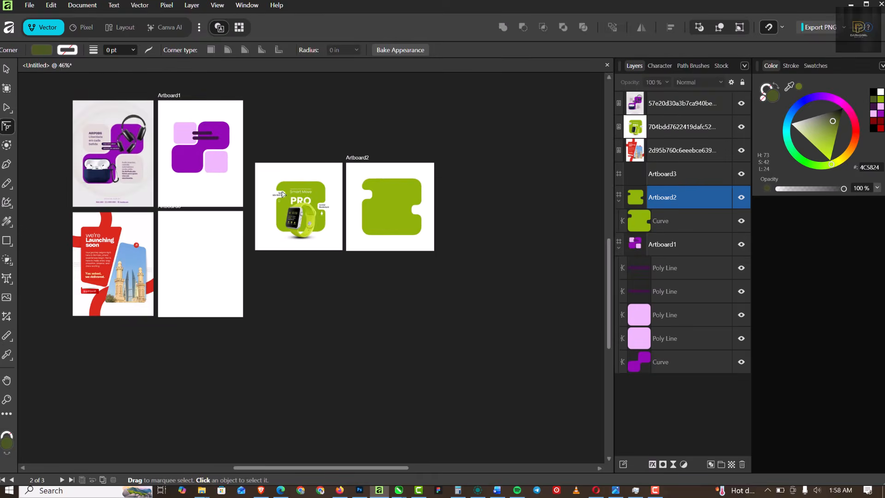
scroll(283, 194, up, 5)
scroll(294, 231, down, 2)
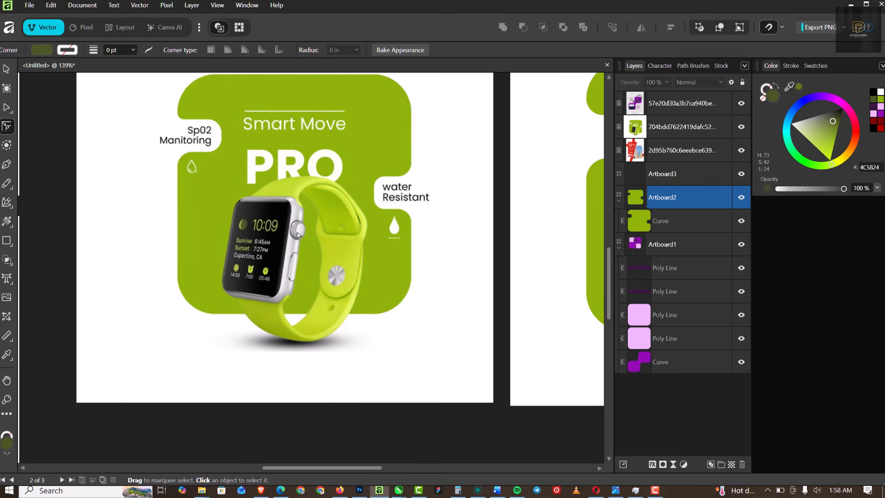
scroll(297, 235, down, 3)
scroll(405, 244, up, 2)
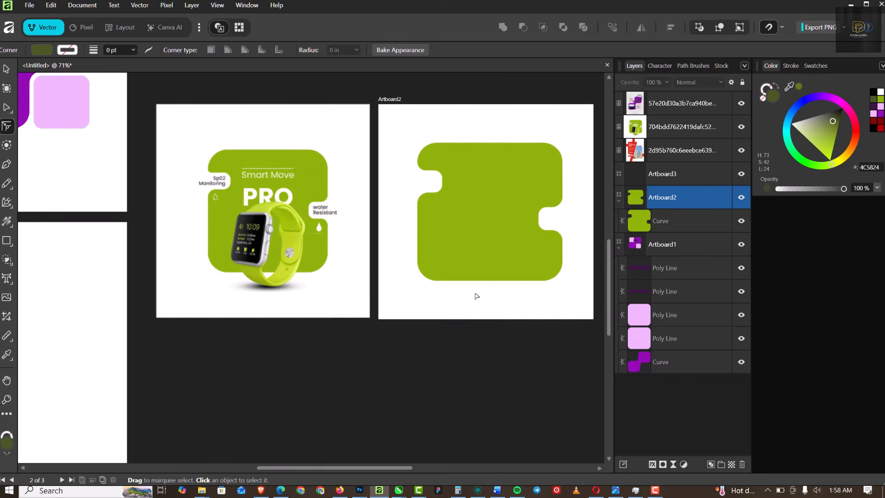
scroll(477, 295, up, 1)
scroll(153, 296, up, 2)
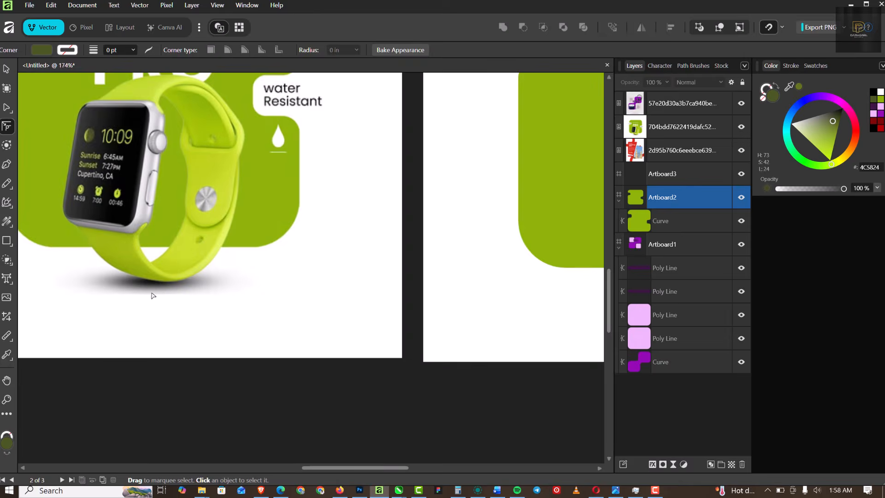
scroll(153, 296, down, 1)
scroll(494, 301, down, 1)
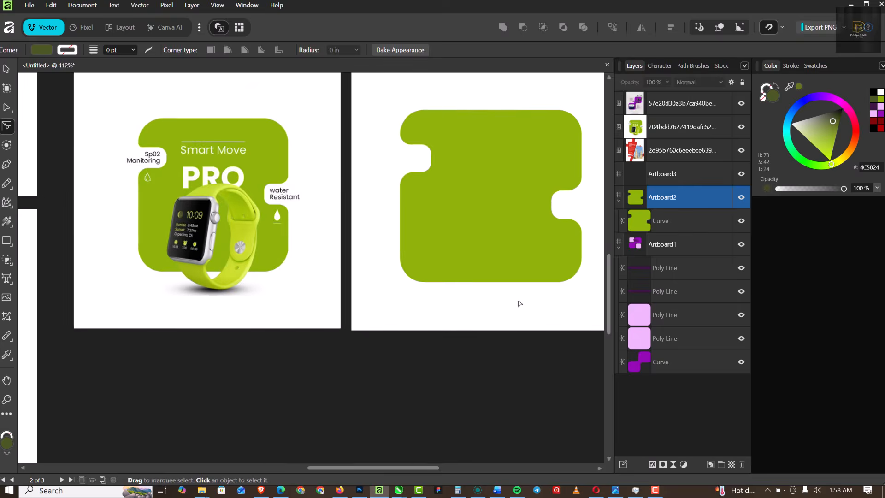
scroll(520, 303, up, 1)
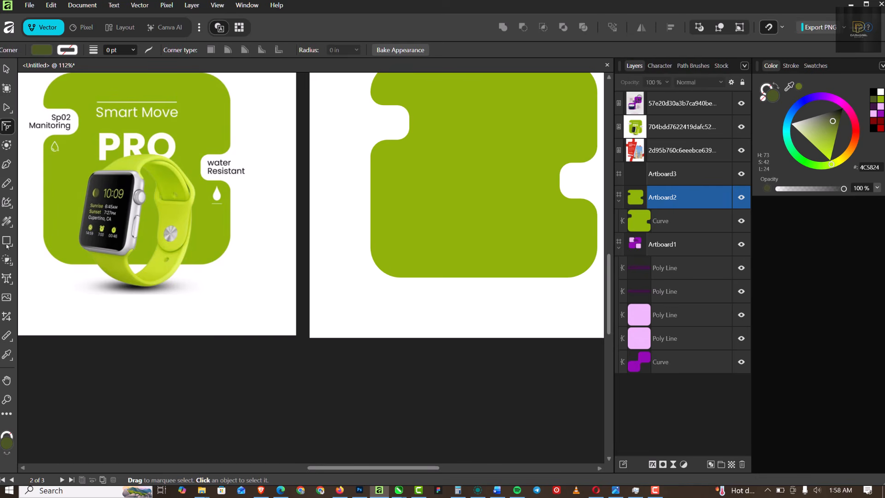
Draw a wide, flat ellipse filled with black 000000 just below the green block on Artboard2
click(7, 221)
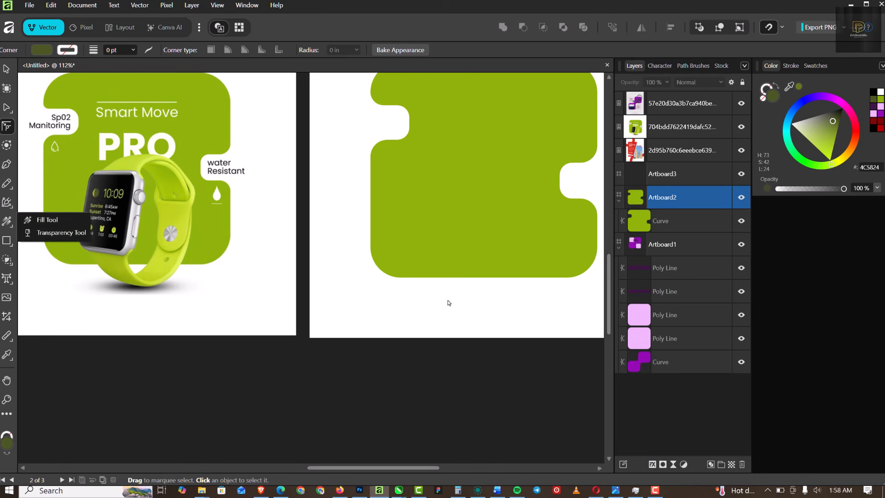
click(447, 301)
key(g)
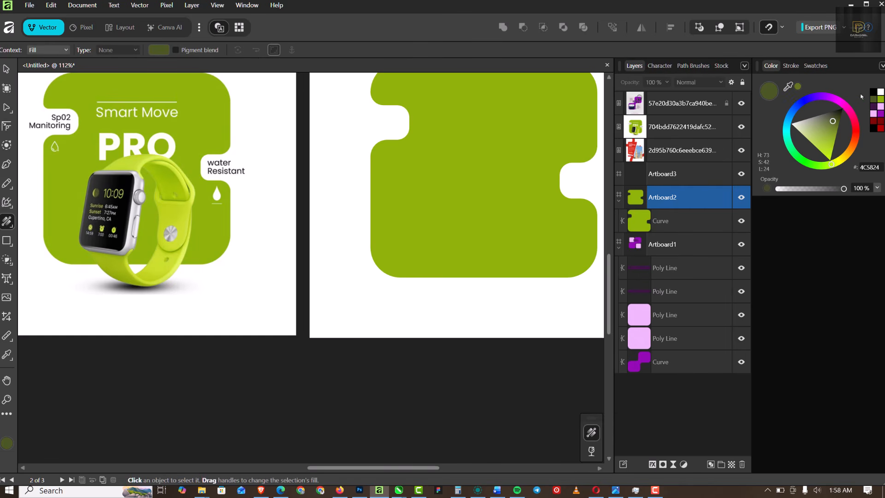
click(871, 94)
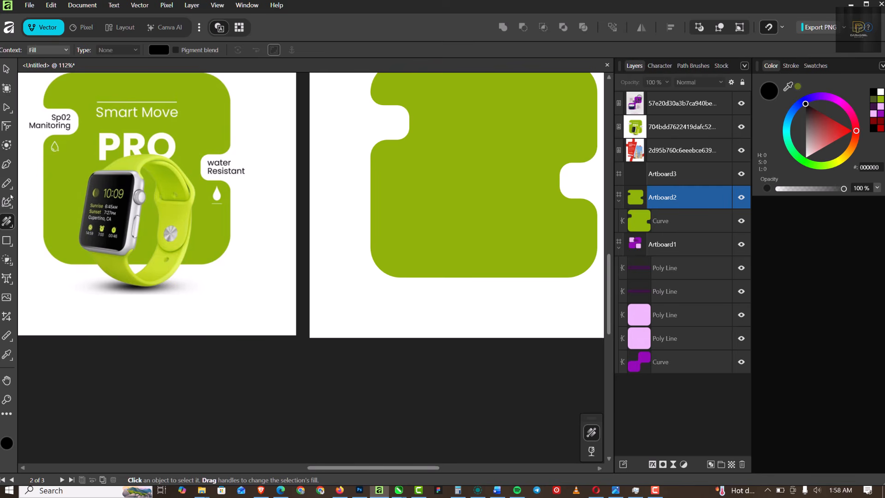
right_click(7, 242)
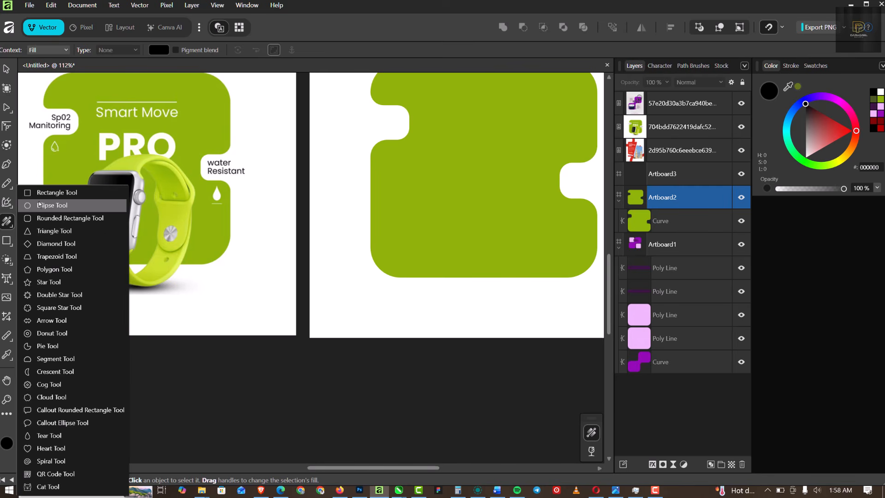
click(41, 204)
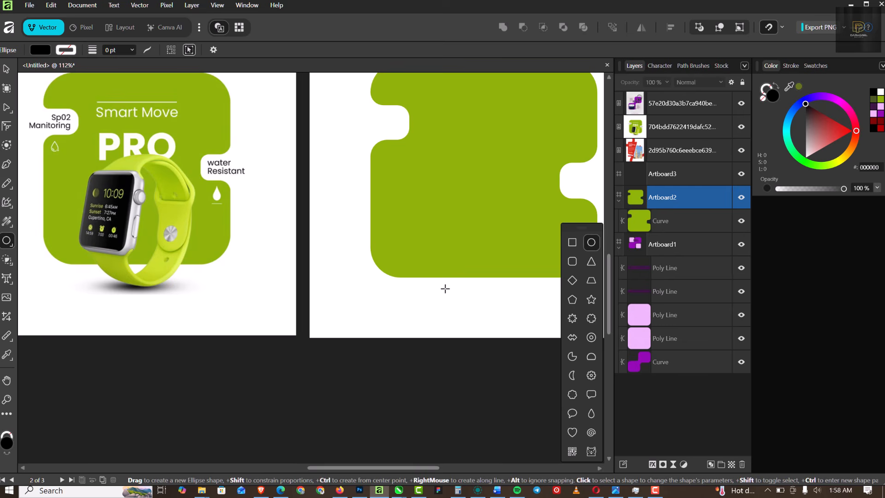
drag(442, 289, 550, 299)
Give the black ellipse below the green block a radial gradient fill, running from near its centre towards its right end
scroll(309, 310, down, 3)
scroll(426, 305, up, 3)
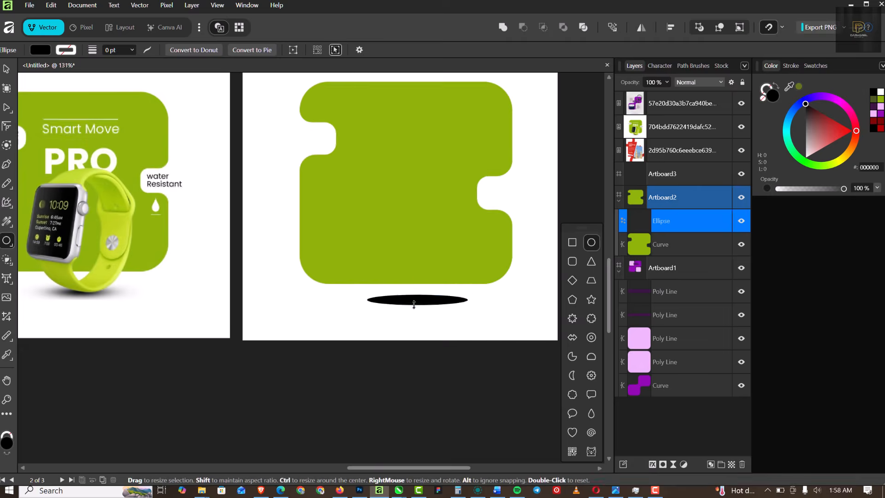
scroll(414, 303, up, 1)
key(g)
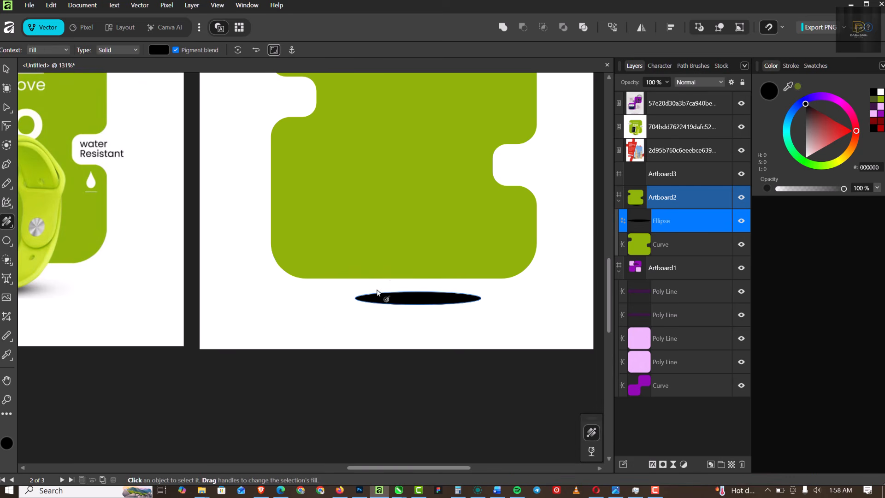
click(116, 50)
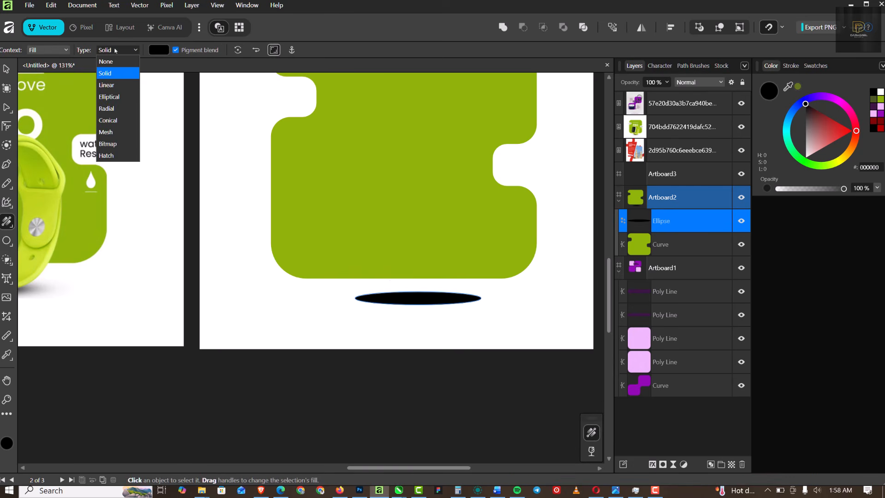
click(106, 109)
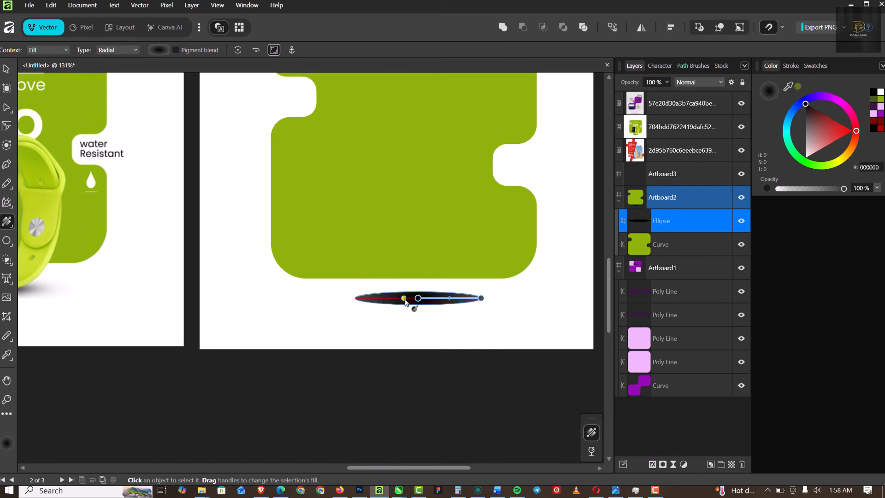
click(408, 298)
drag(408, 299, 462, 297)
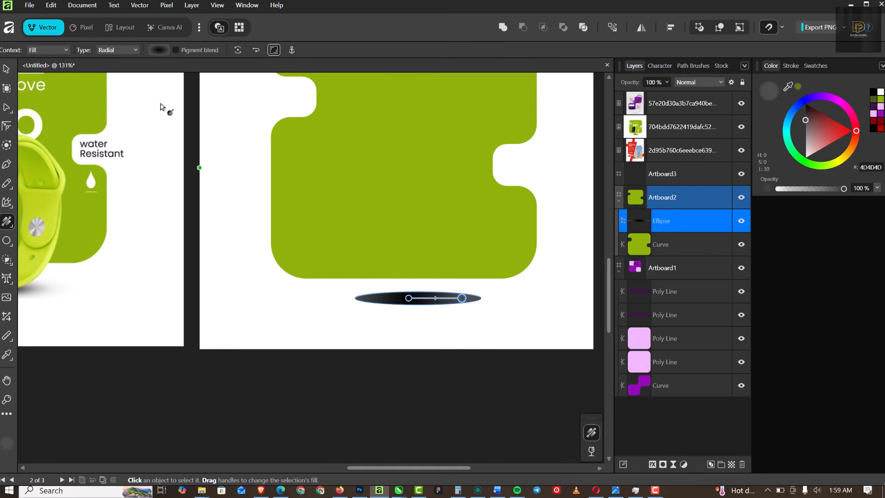
Centre the radial gradient in the ellipse, set its outer colour stop to white FFFFFF, and deselect the ellipse
scroll(406, 297, up, 3)
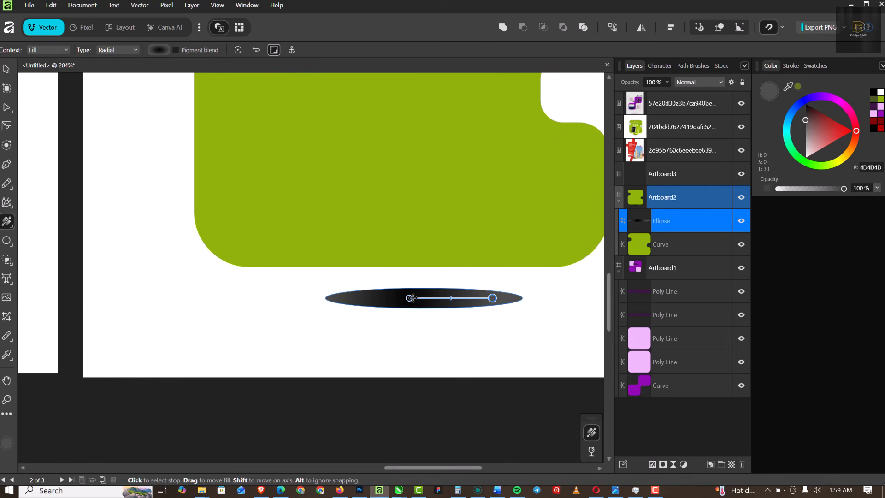
drag(412, 298, 421, 298)
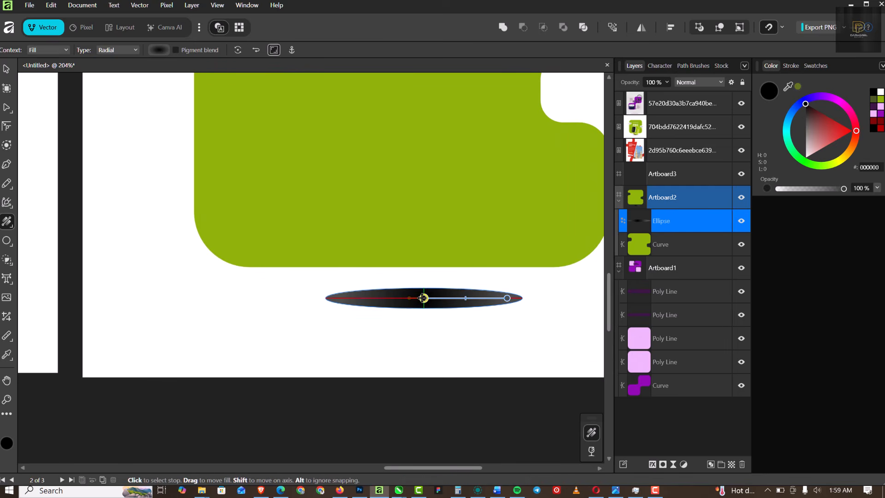
click(507, 297)
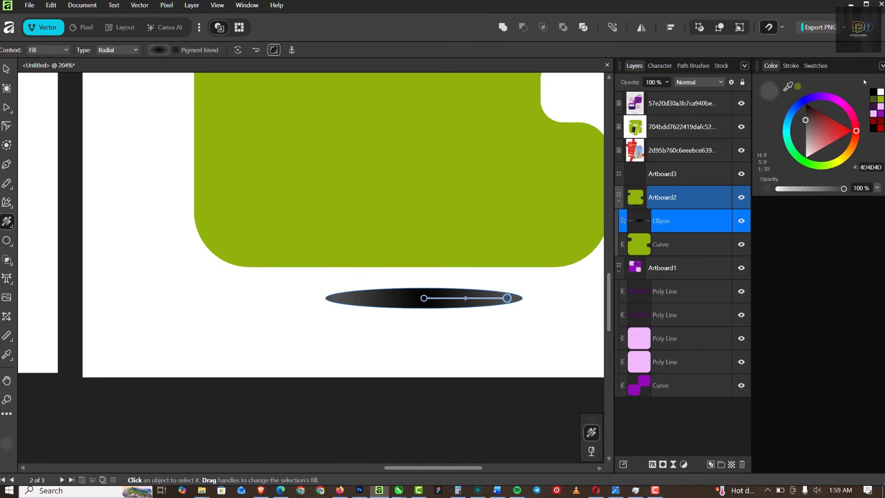
click(878, 93)
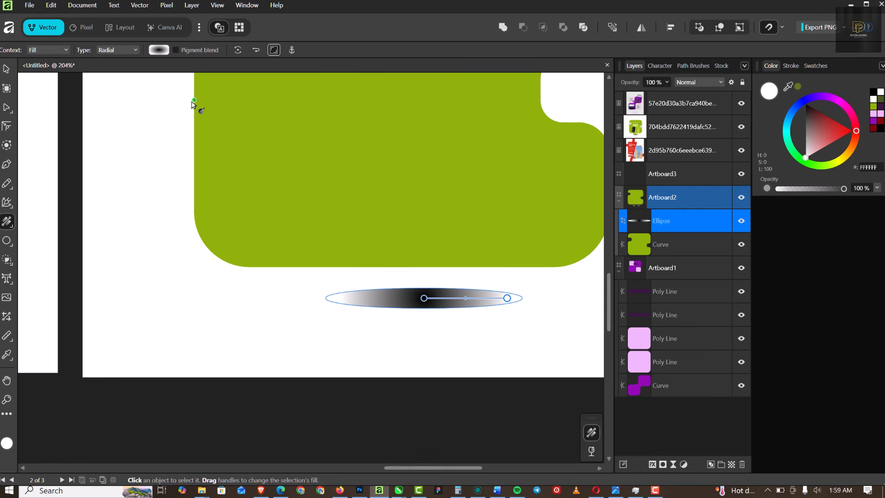
click(474, 334)
scroll(456, 308, down, 3)
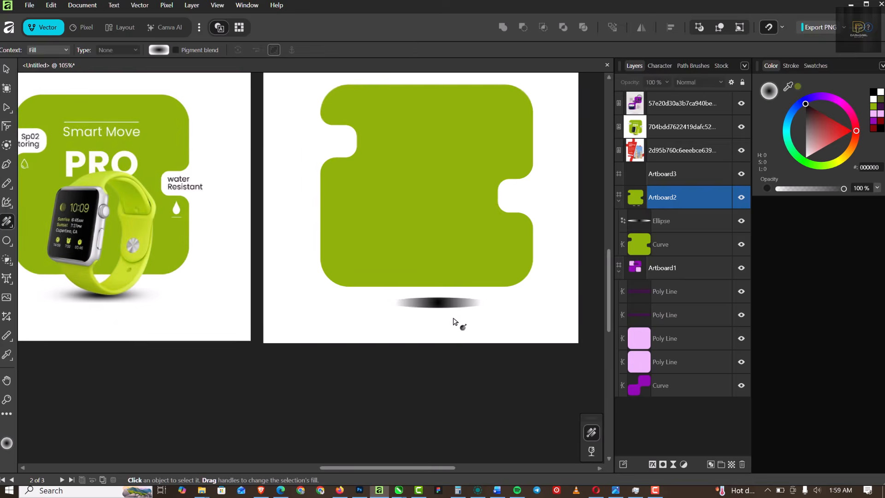
scroll(440, 299, down, 1)
scroll(449, 309, up, 3)
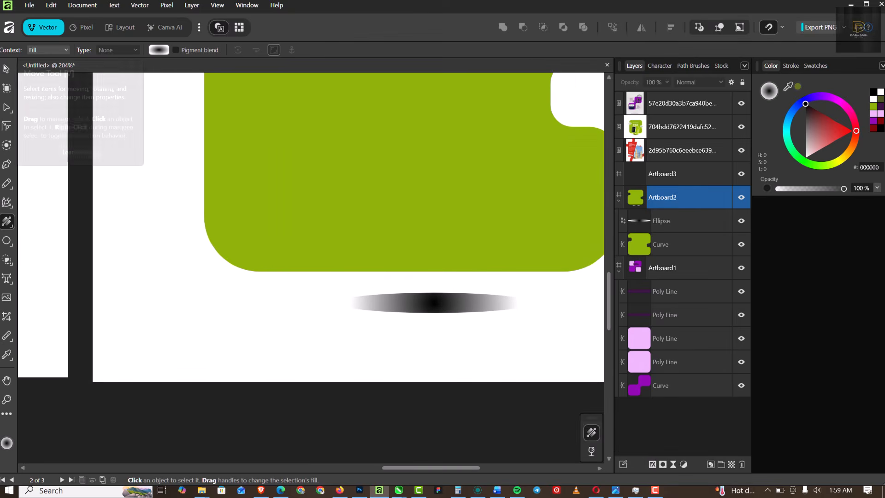
Select the gradient ellipse and review its available fill types, keeping Radial
key(v)
click(434, 300)
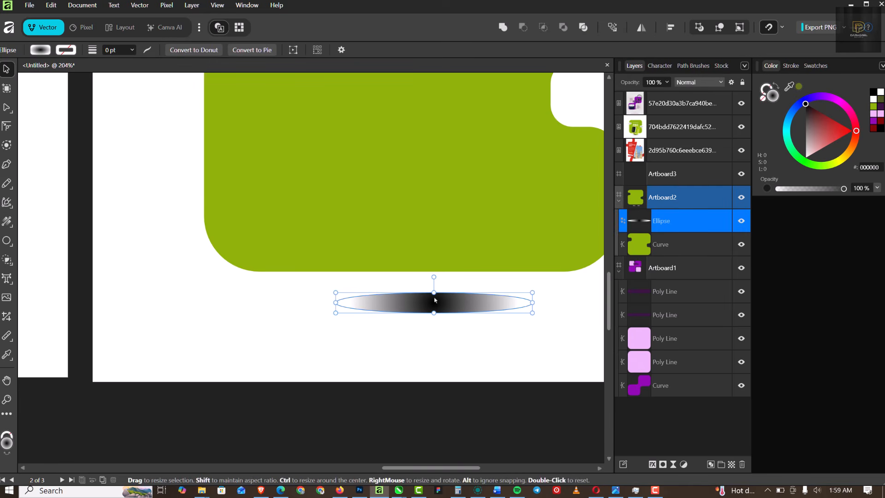
click(7, 221)
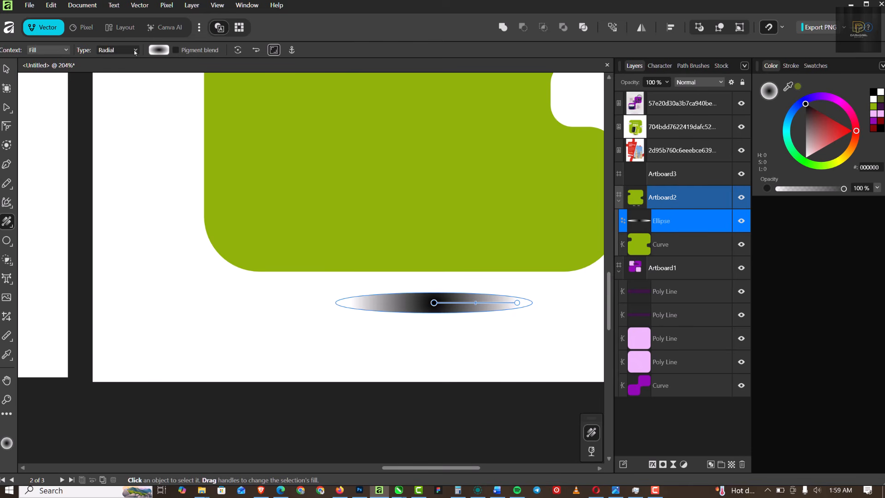
click(136, 50)
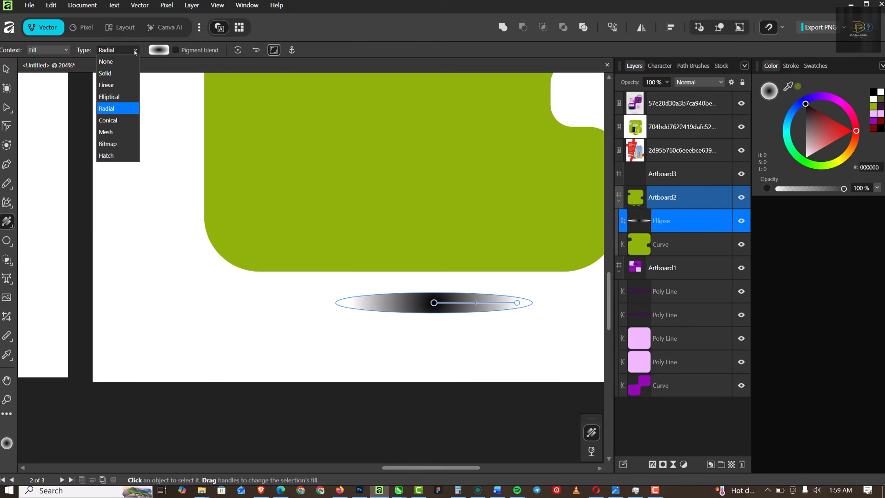
click(113, 109)
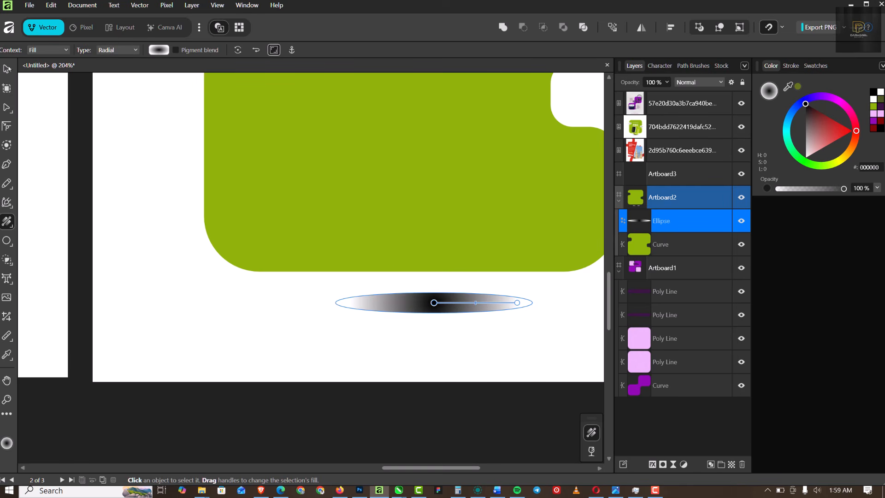
Add a live Gaussian Blur with a radius of about 14.7 px to the gradient ellipse
key(v)
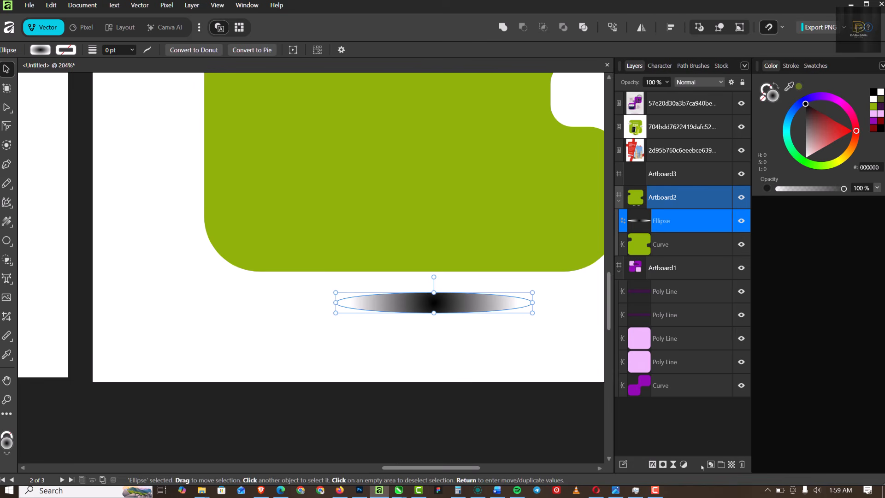
click(673, 465)
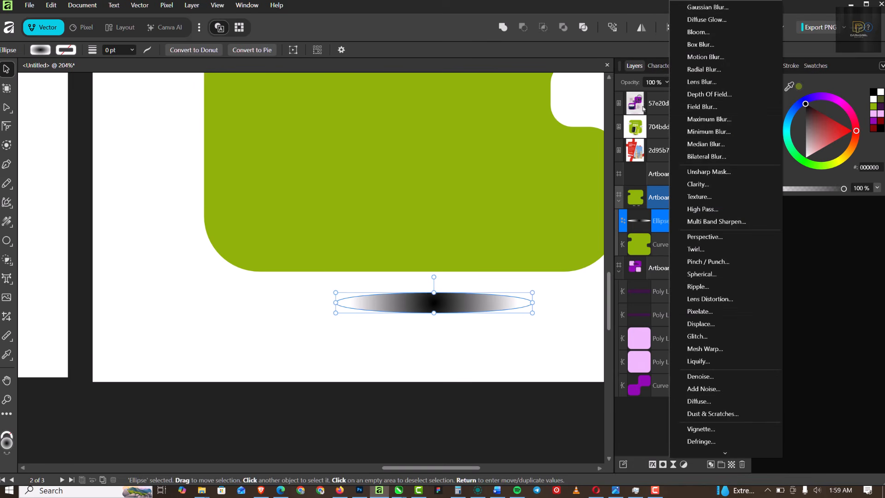
click(718, 11)
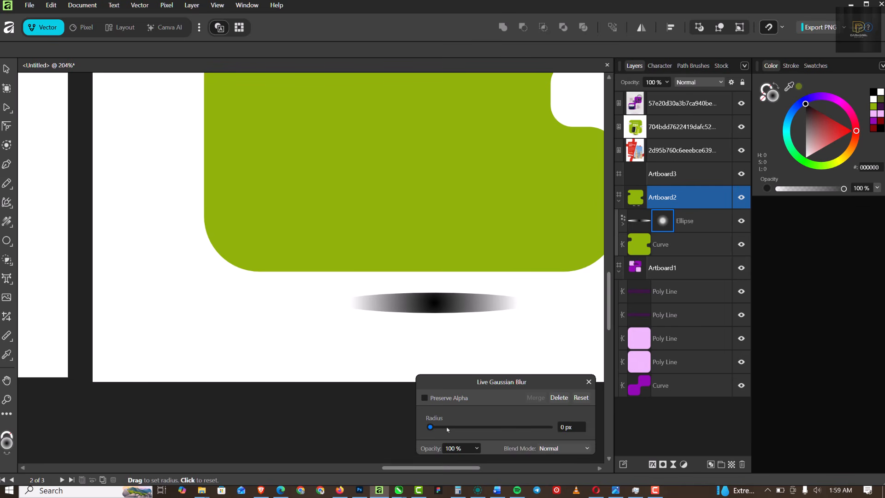
drag(447, 429, 499, 428)
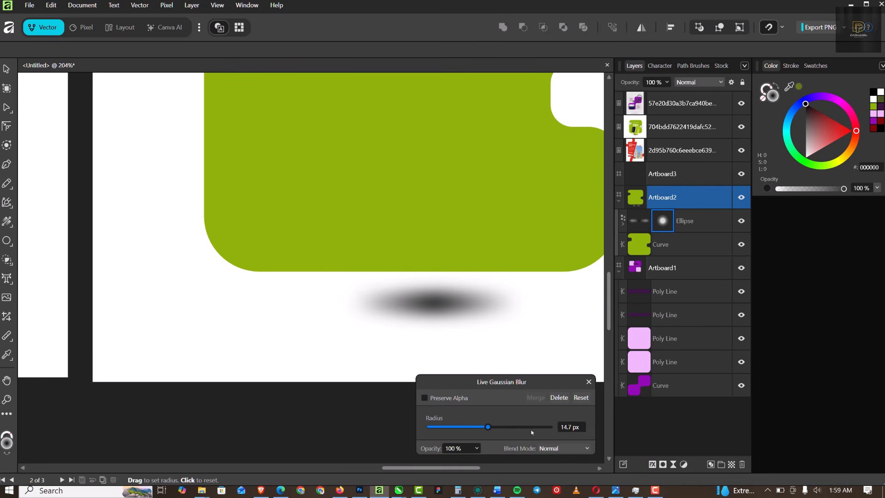
click(588, 382)
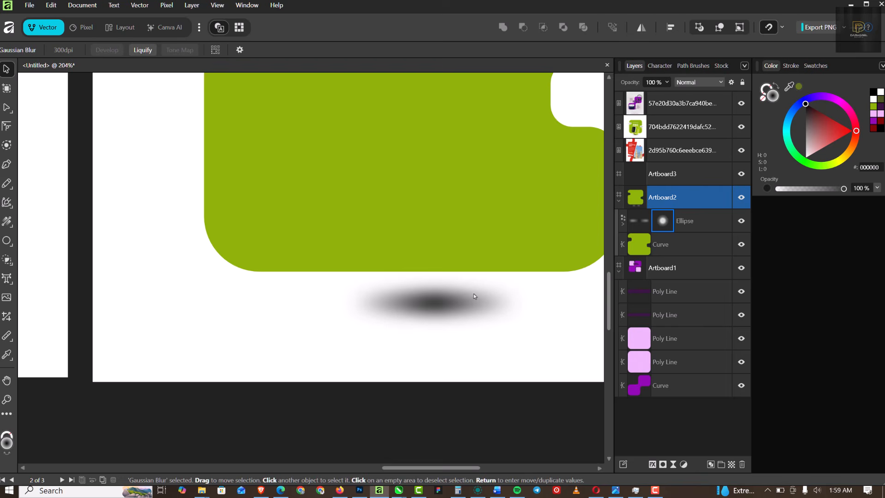
Flatten the blurred ellipse to about 0.101 in high and widen it at both ends
click(438, 307)
drag(434, 292, 439, 297)
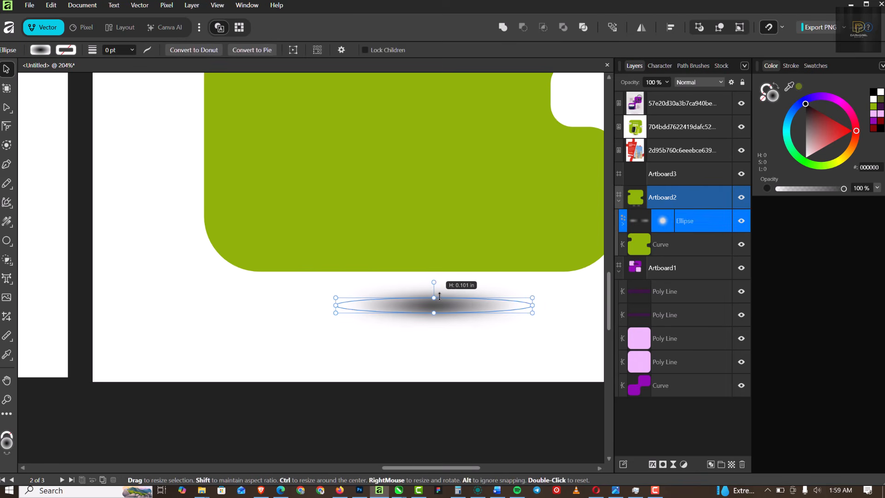
scroll(426, 315, down, 3)
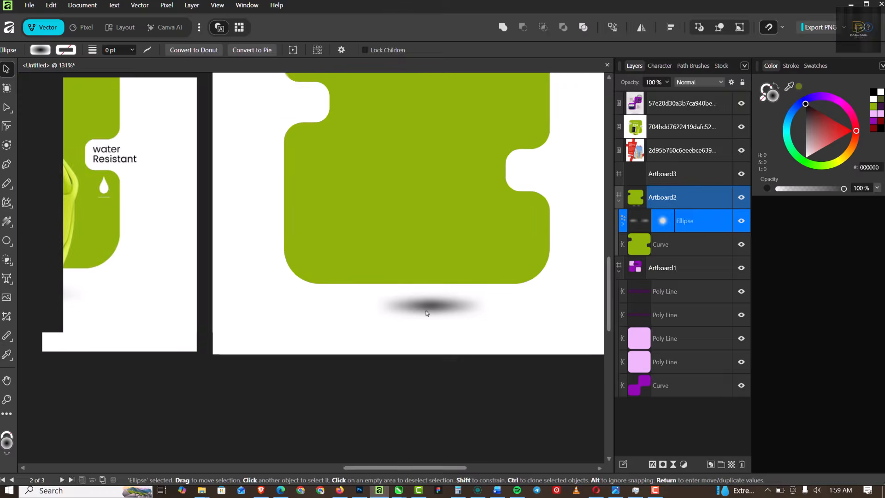
scroll(427, 315, up, 1)
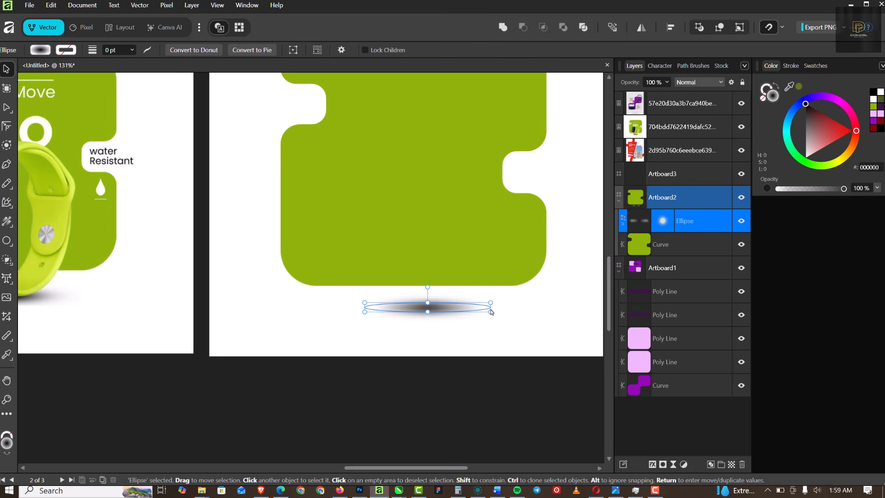
drag(491, 311, 518, 311)
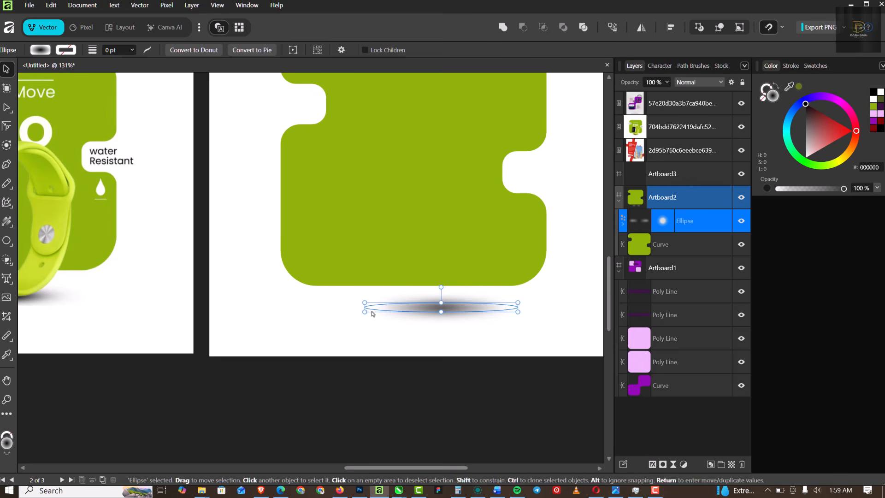
drag(364, 306, 344, 306)
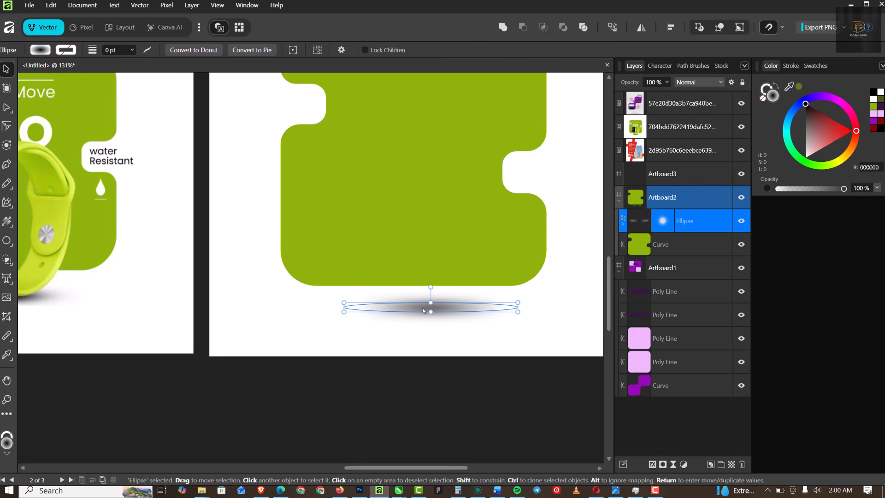
Duplicate the blurred ellipse, narrow the copy from both ends to darken the shadow's core, and deselect it
key(ctrl+j)
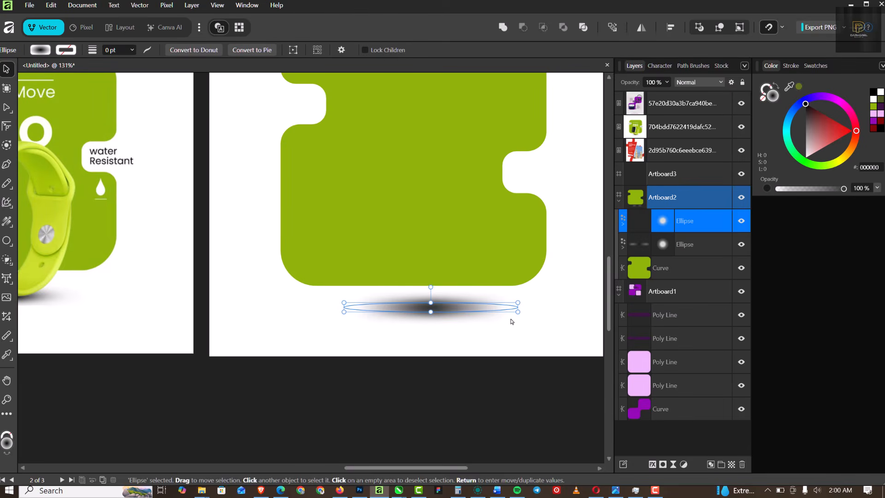
drag(519, 308, 474, 307)
drag(344, 306, 374, 307)
click(404, 346)
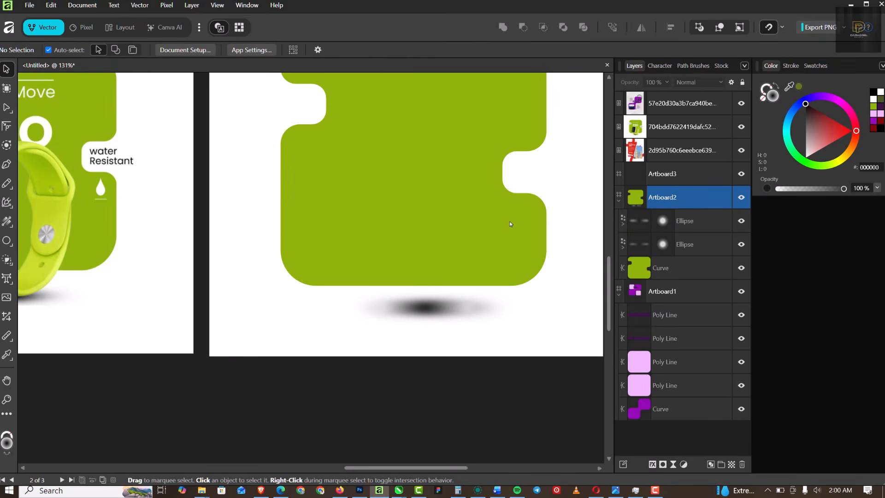
Compare the finished shadow with the watch poster, and examine the shape layout of the red "we're Launching soon" reference poster
scroll(509, 224, down, 5)
scroll(467, 263, up, 4)
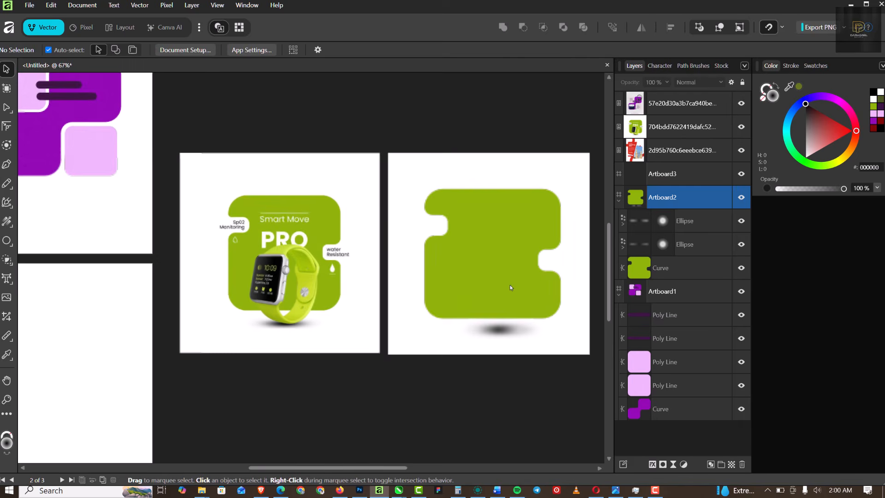
scroll(509, 293, down, 3)
scroll(323, 318, up, 2)
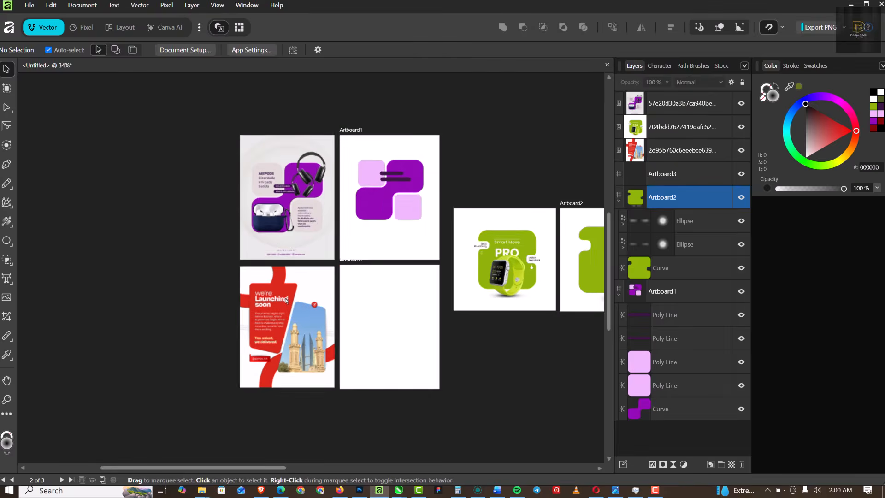
scroll(286, 299, up, 2)
scroll(222, 249, up, 4)
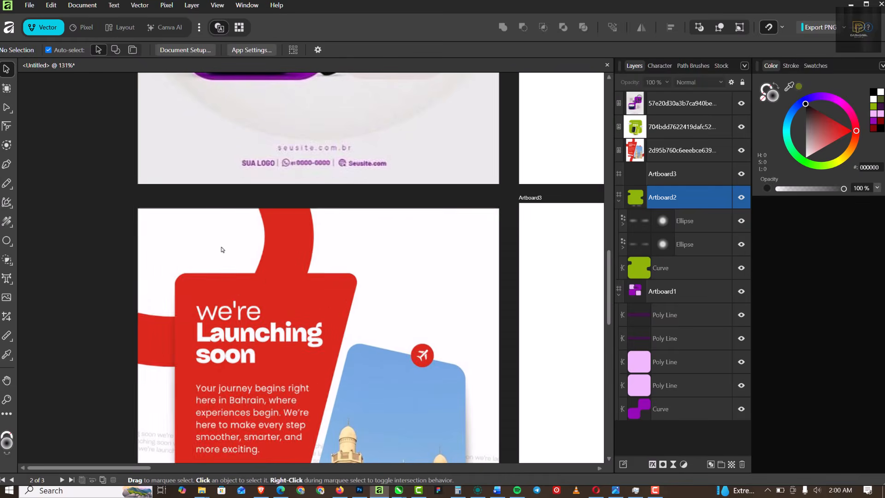
scroll(277, 297, down, 2)
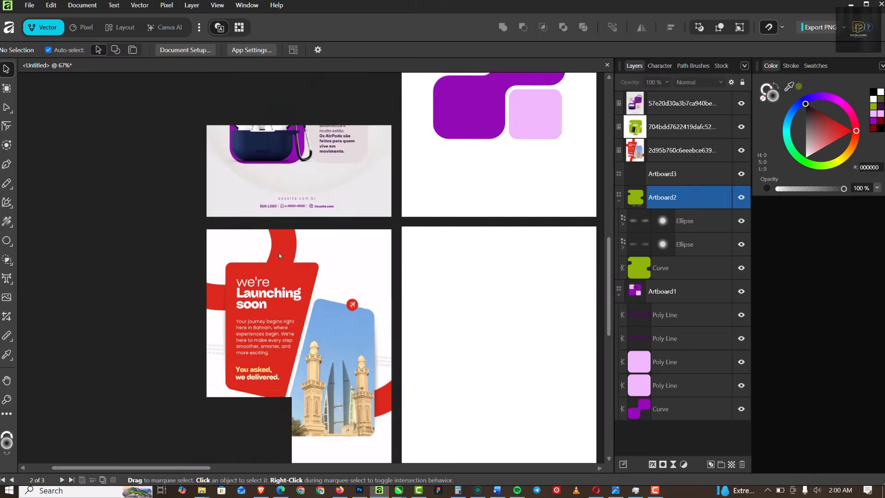
click(292, 274)
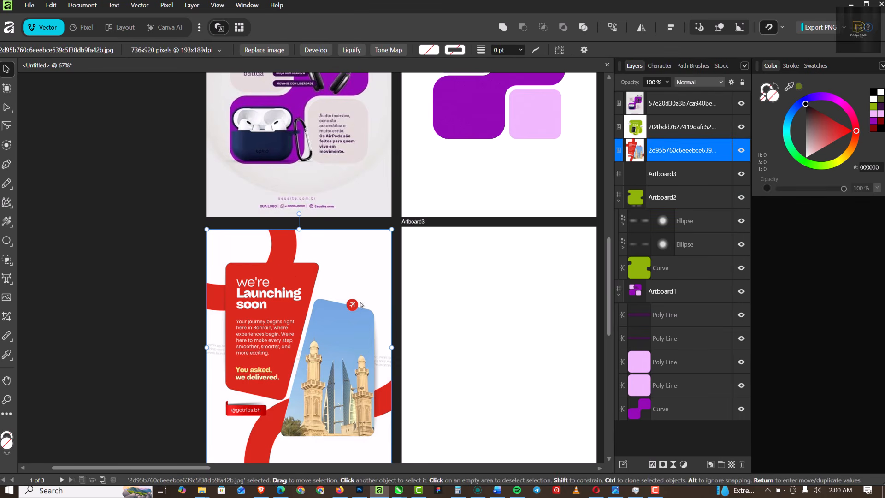
scroll(272, 295, down, 1)
click(432, 289)
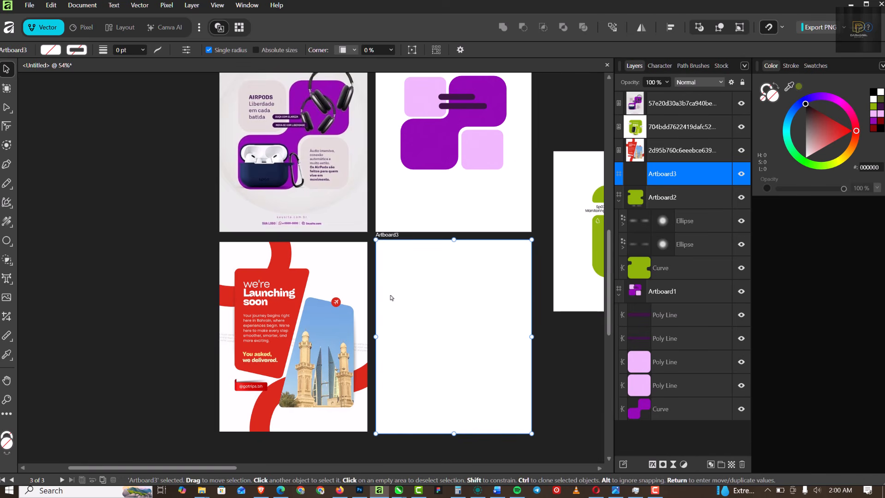
click(8, 165)
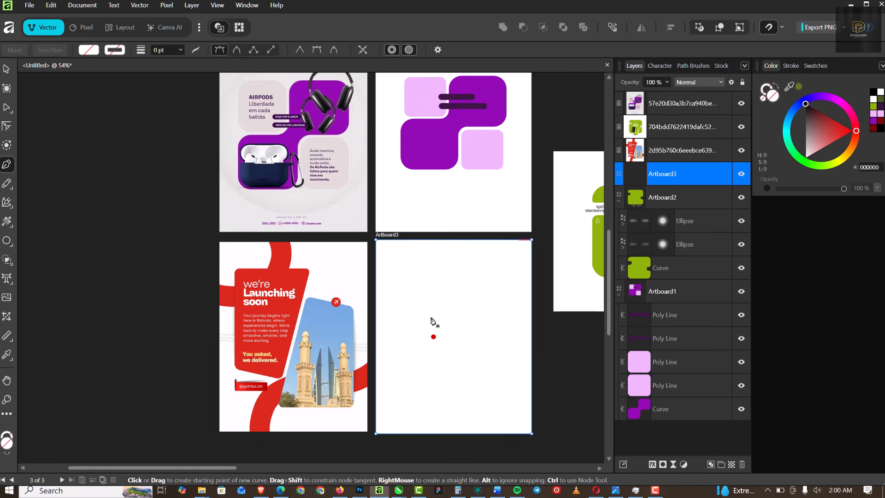
click(393, 269)
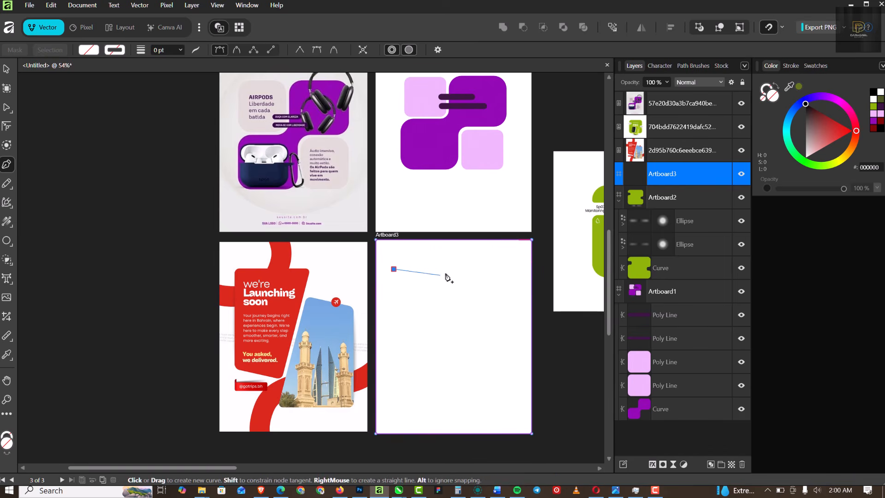
click(467, 268)
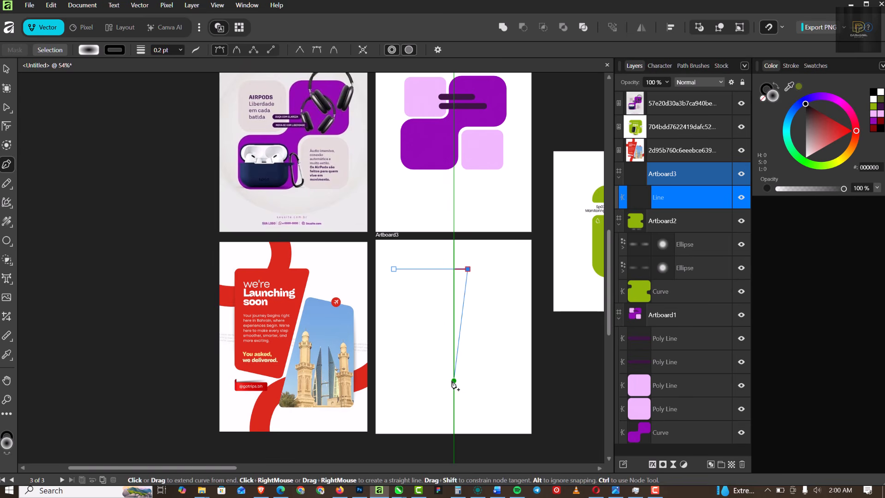
click(454, 381)
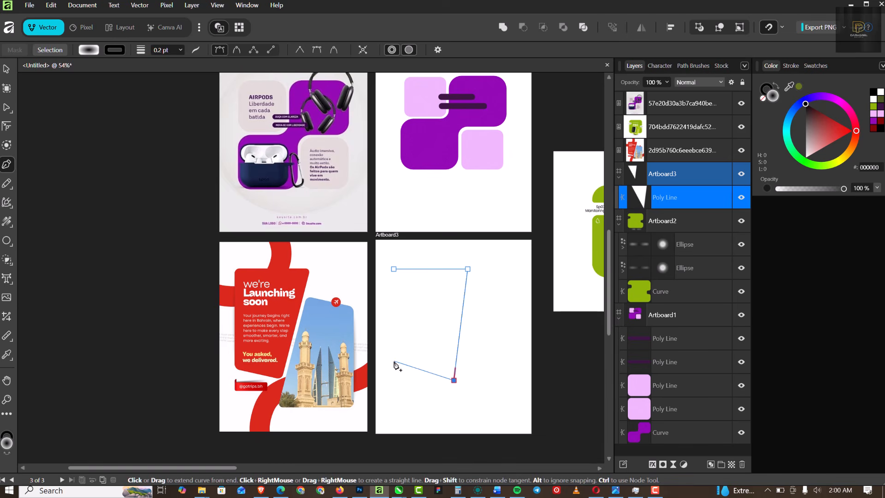
click(394, 361)
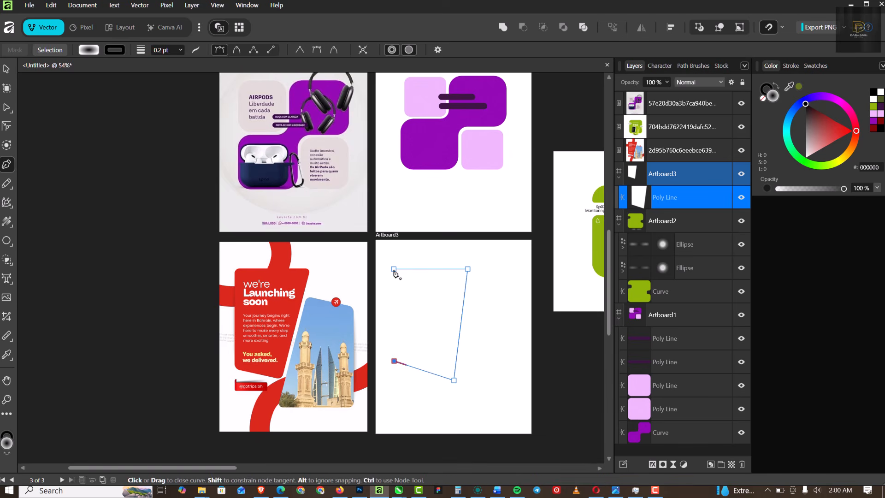
click(393, 269)
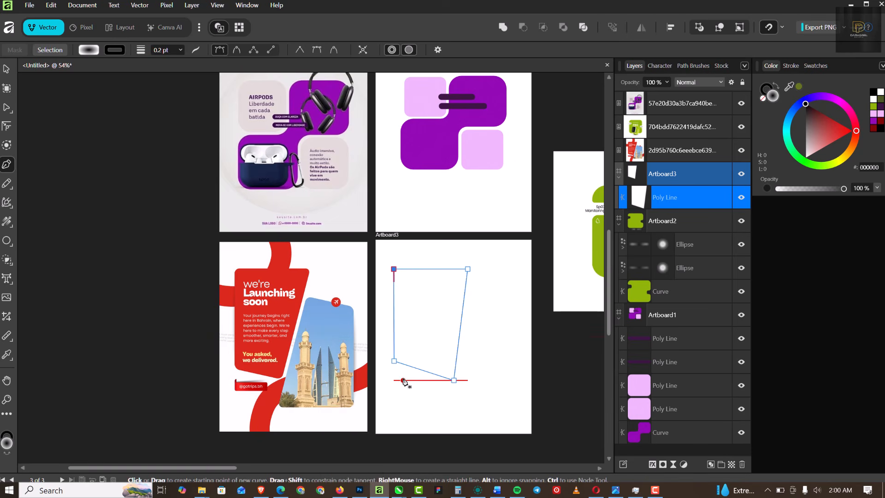
key(BackSpace)
key(BackSpace)
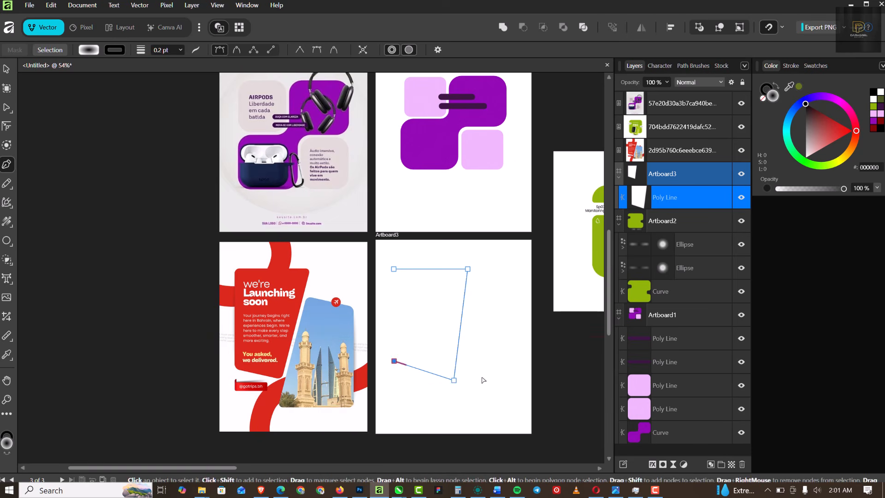
key(BackSpace)
key(BackSpace)
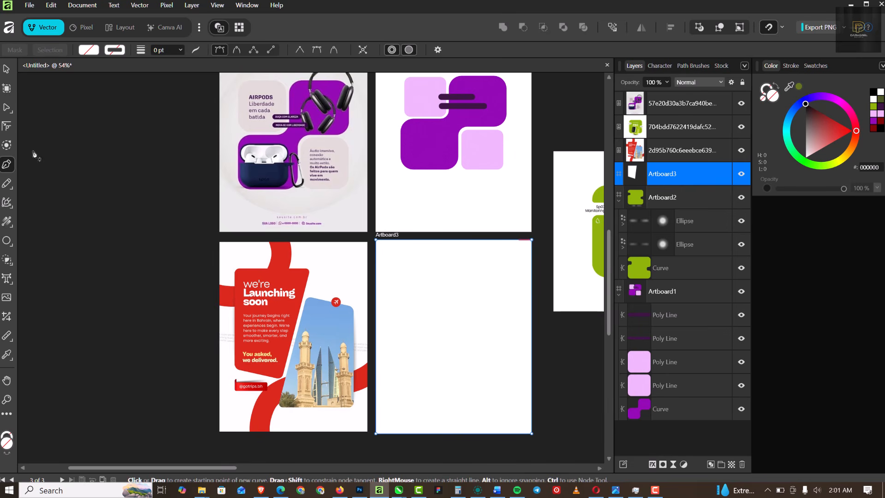
Draw a tall rectangle in the upper left of Artboard3 and fill it with the red D12C1E sampled from the travel poster
click(7, 241)
click(67, 193)
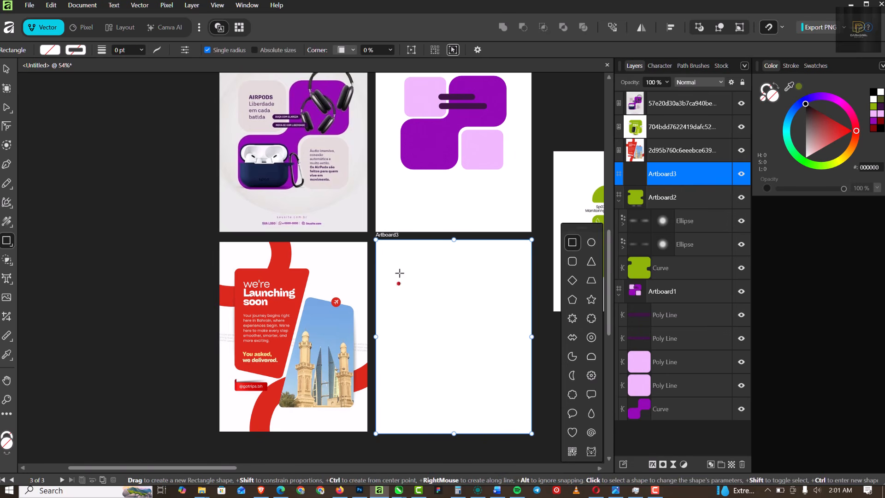
drag(392, 264, 479, 375)
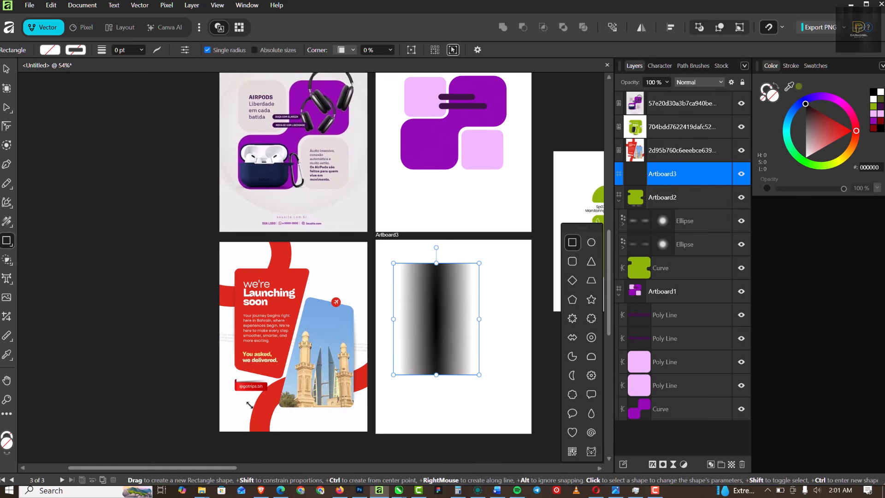
click(874, 122)
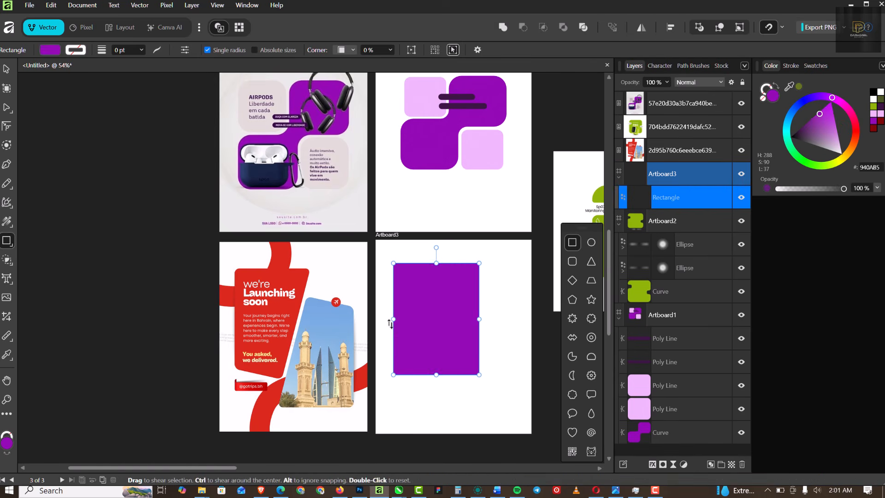
scroll(443, 311, up, 1)
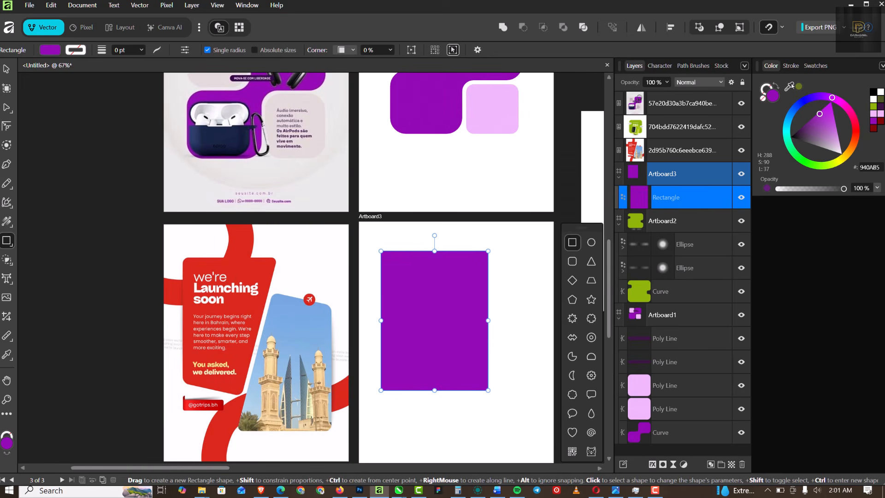
drag(790, 86, 271, 269)
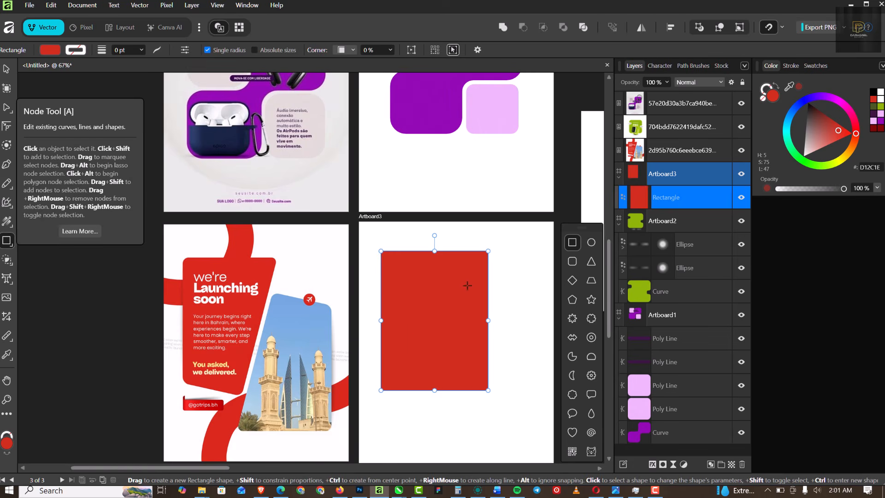
Convert the red rectangle to curves and pull its lower-right corner node inward and down to slant the right and bottom edges
key(v)
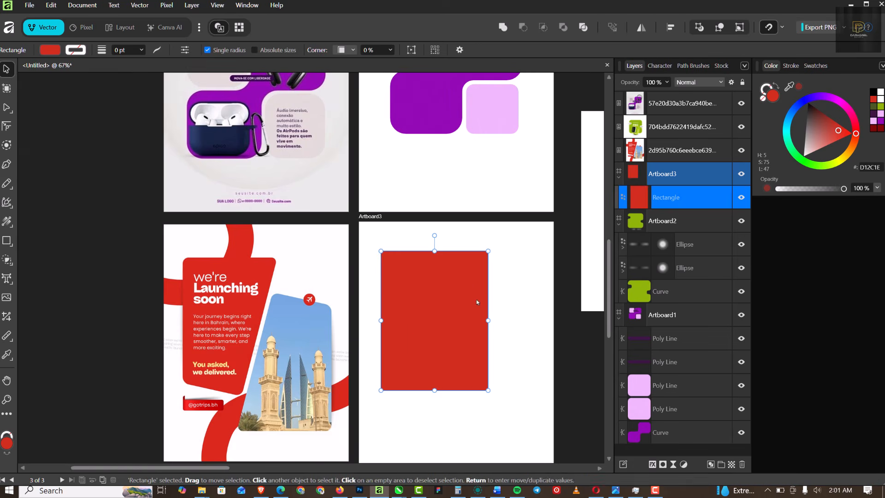
right_click(463, 303)
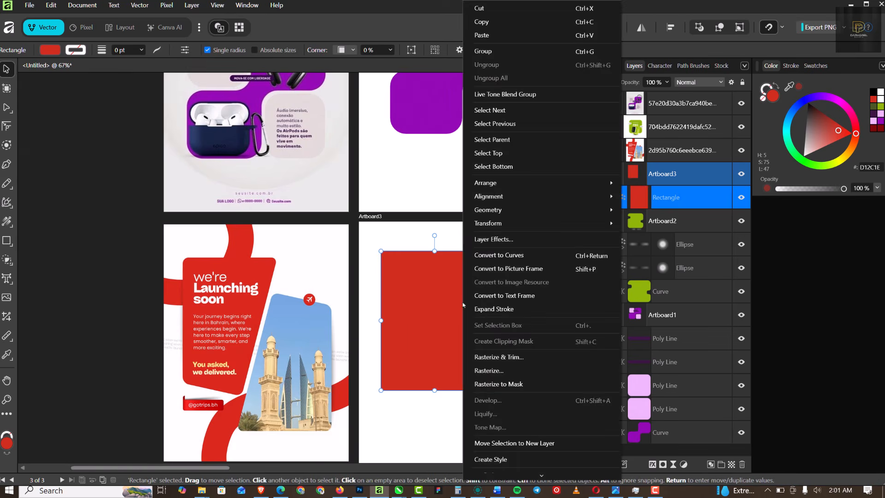
click(527, 259)
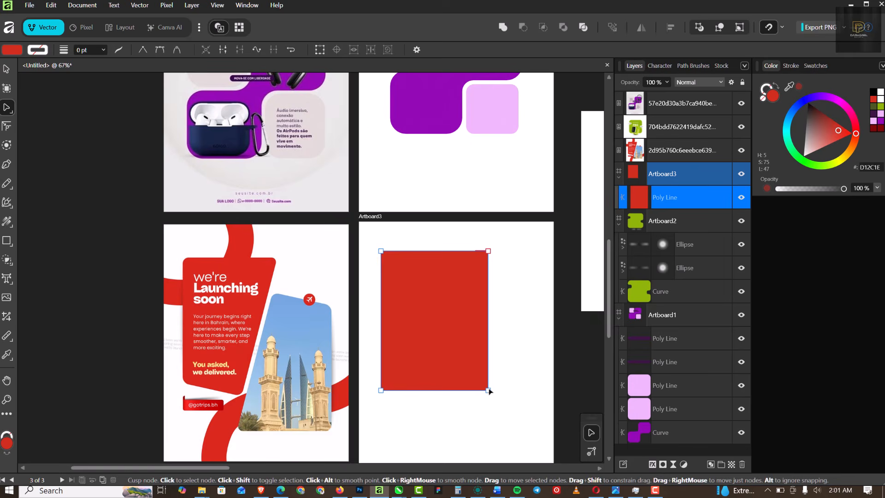
drag(489, 391, 463, 417)
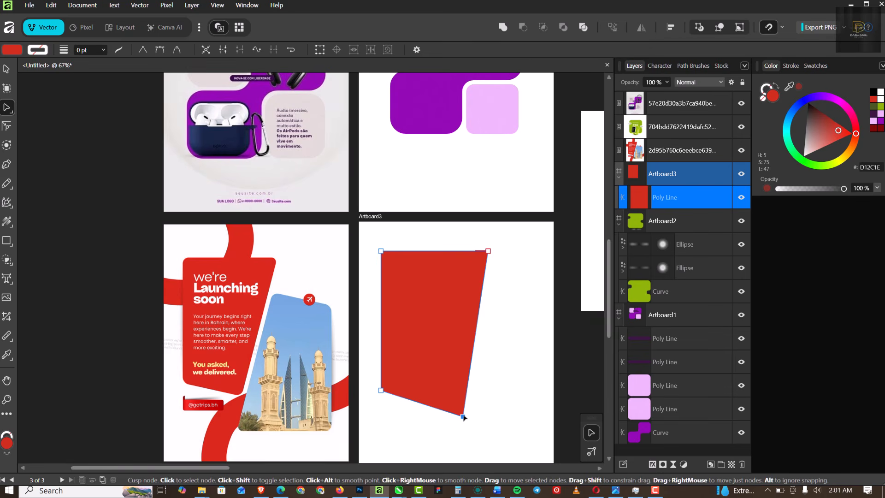
drag(463, 416, 461, 420)
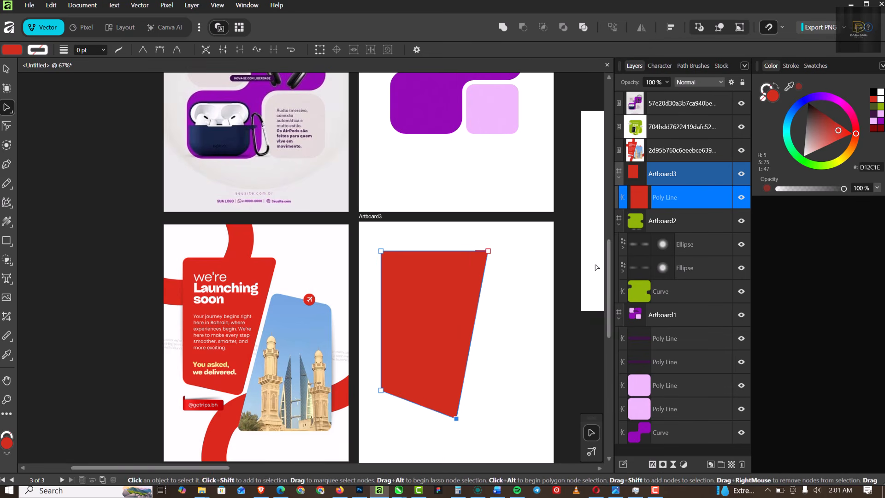
Scale the slanted red panel down slightly and round all four of its corners to a radius of about 0.223 in
click(6, 69)
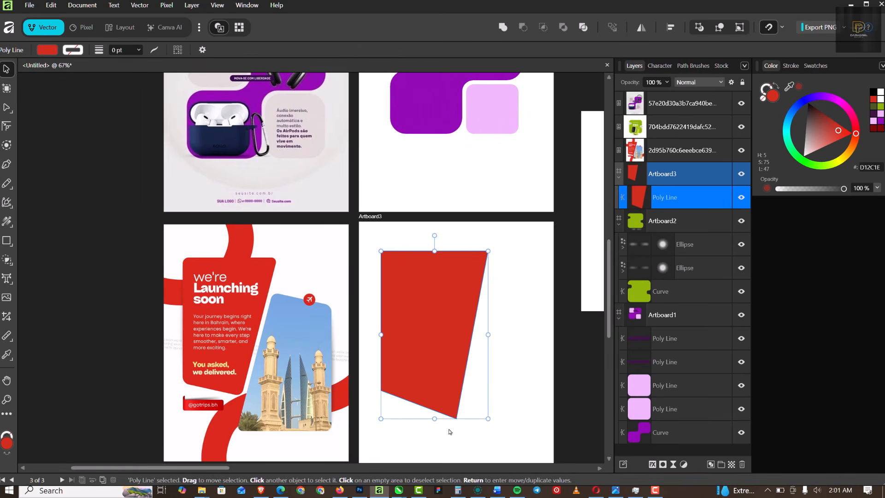
drag(488, 418, 472, 409)
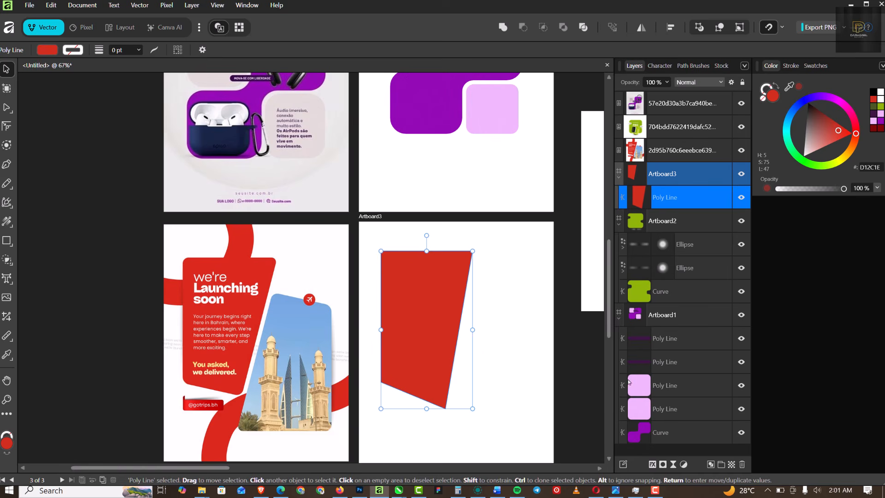
click(7, 125)
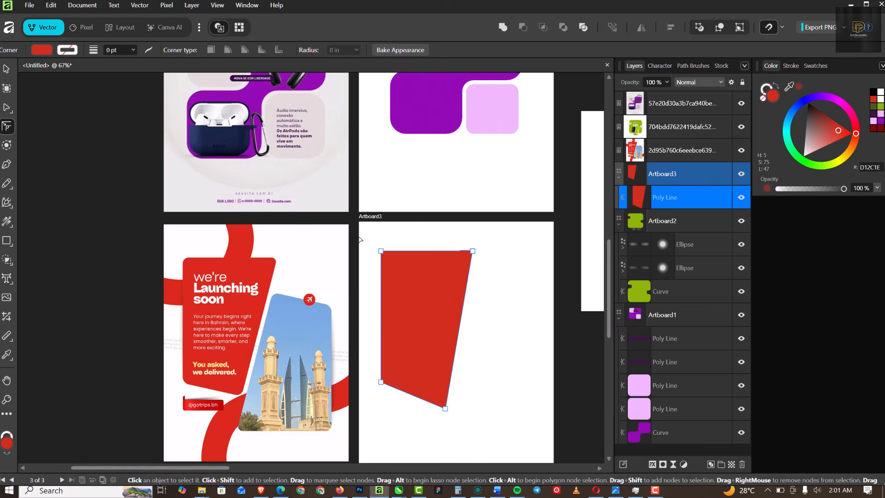
drag(372, 242, 492, 433)
drag(444, 410, 432, 394)
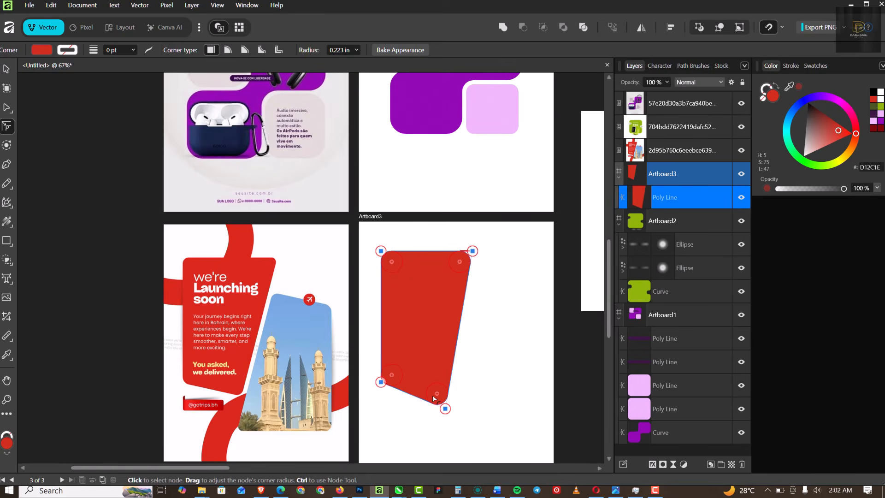
click(498, 362)
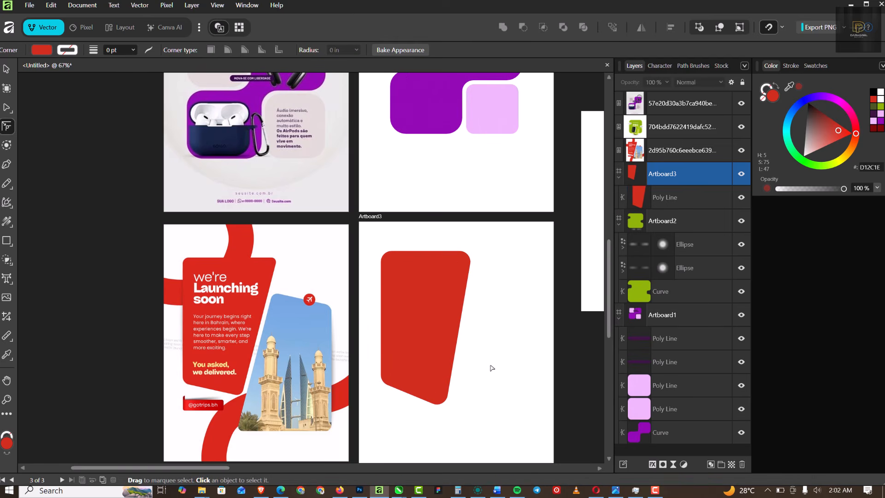
Shift the rounded red panel slightly left and pull its upper-right corner node outward to widen the top edge
click(6, 69)
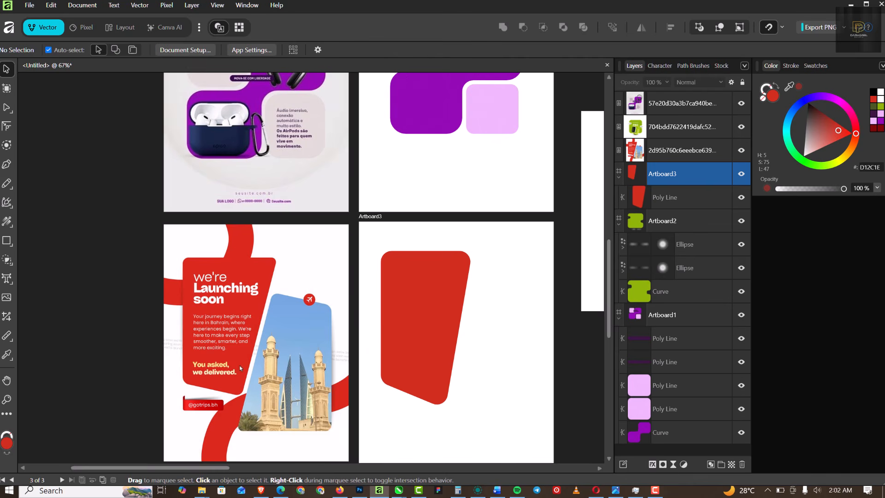
click(432, 313)
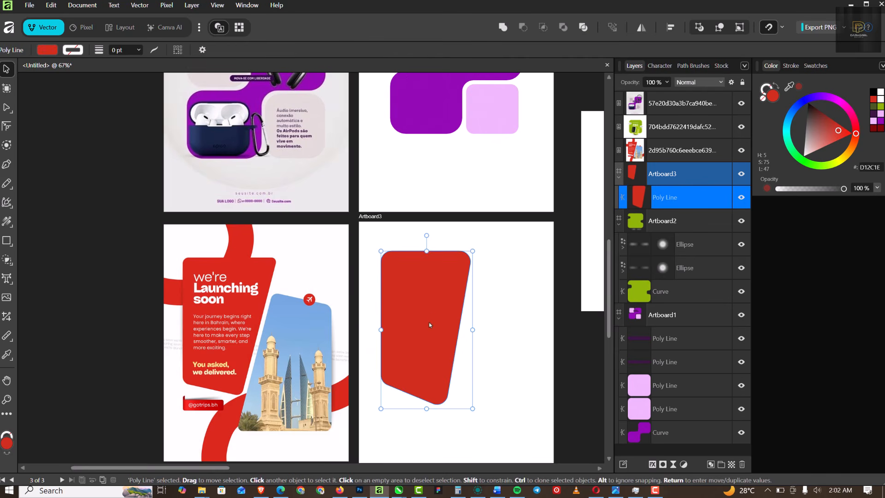
drag(429, 319, 429, 322)
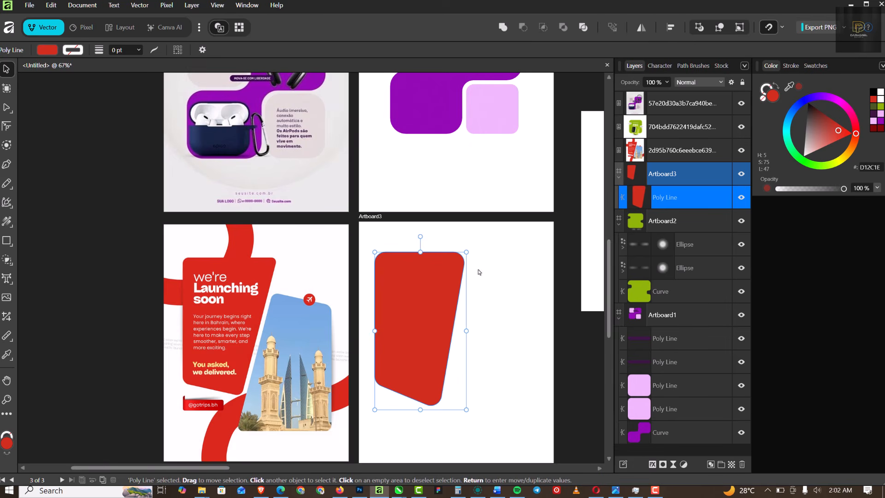
key(a)
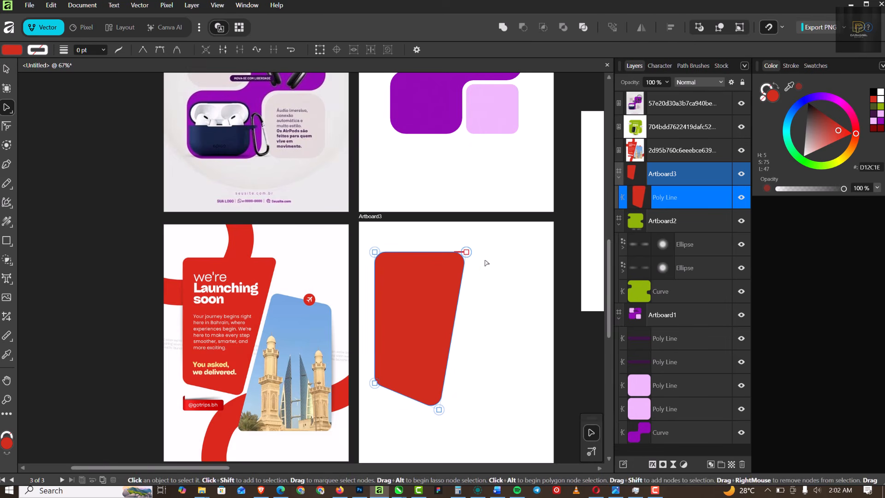
drag(470, 253, 475, 252)
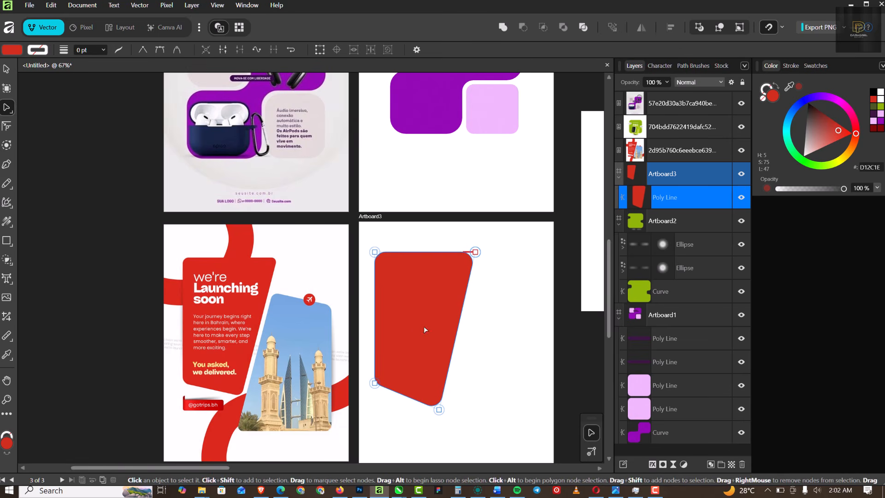
Duplicate the red panel, flip the copy horizontally and vertically, and fit it beside the original's slanted edge in Artboard3's lower right
click(7, 68)
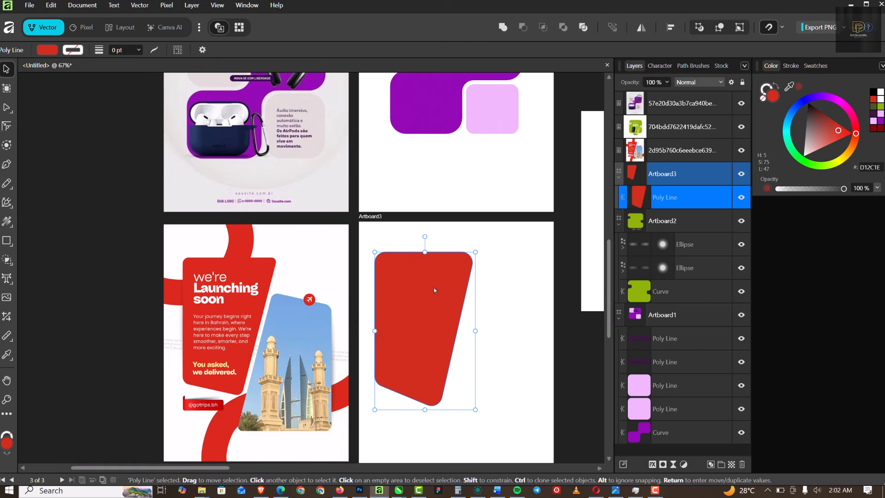
drag(430, 283, 504, 303)
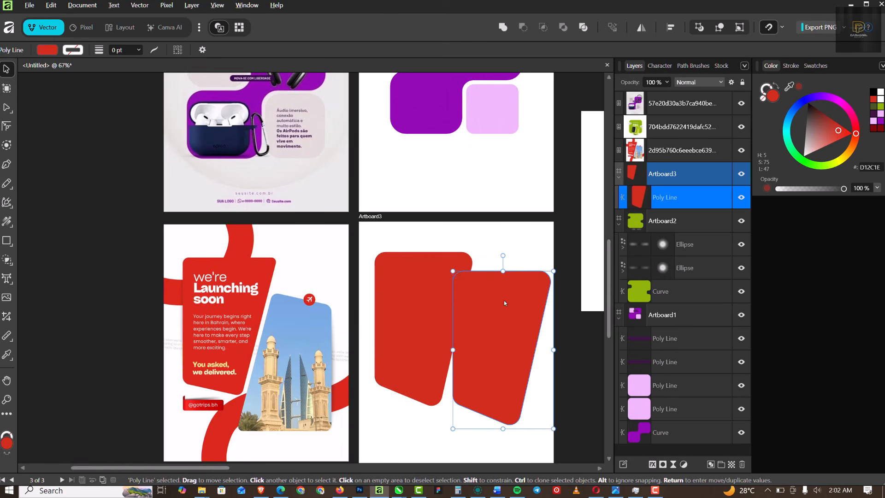
click(642, 28)
click(671, 44)
click(642, 27)
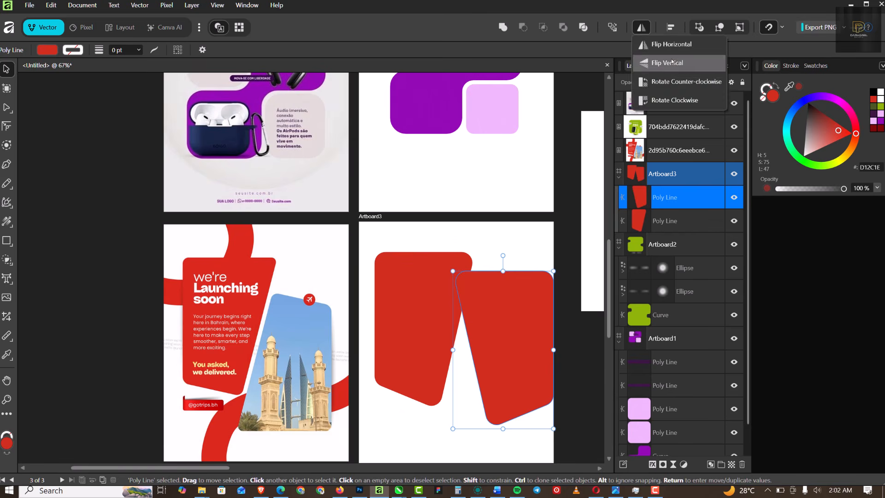
click(673, 63)
mouse_move(507, 356)
mouse_down()
mouse_move(493, 352)
mouse_move(497, 369)
mouse_move(487, 378)
mouse_up()
scroll(472, 336, down, 1)
scroll(486, 363, up, 2)
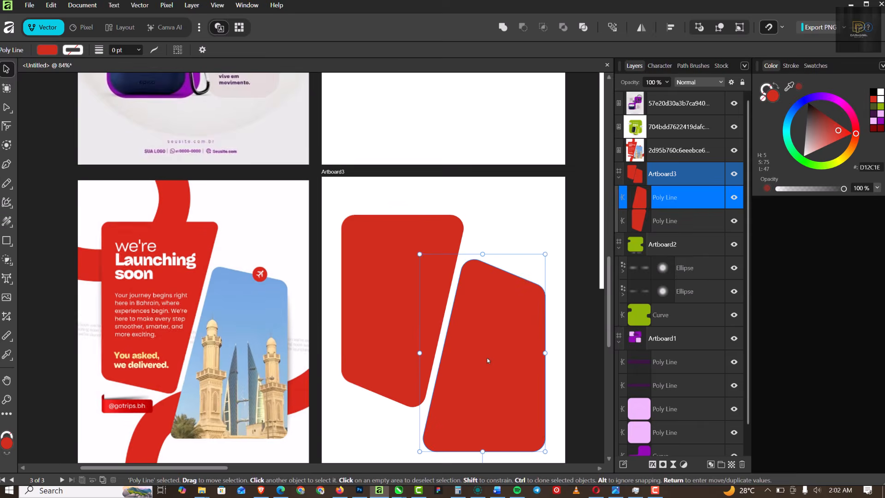
scroll(485, 361, down, 3)
scroll(464, 324, up, 1)
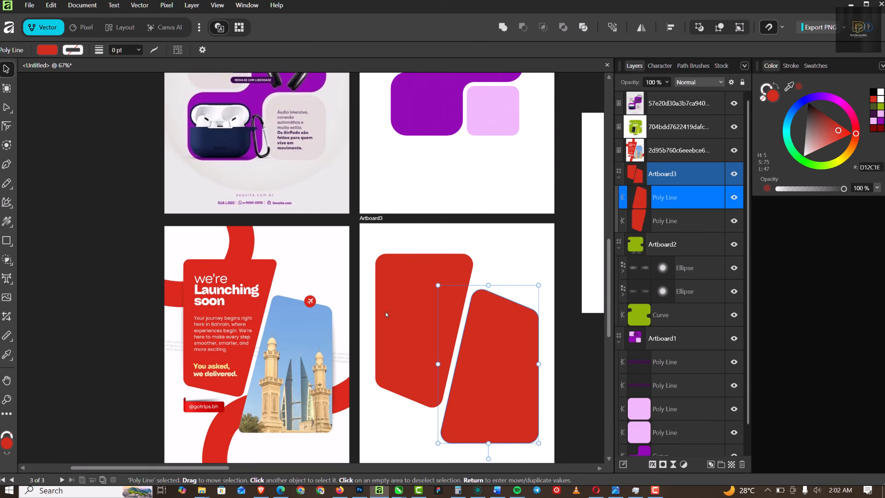
scroll(386, 314, down, 1)
scroll(399, 298, up, 1)
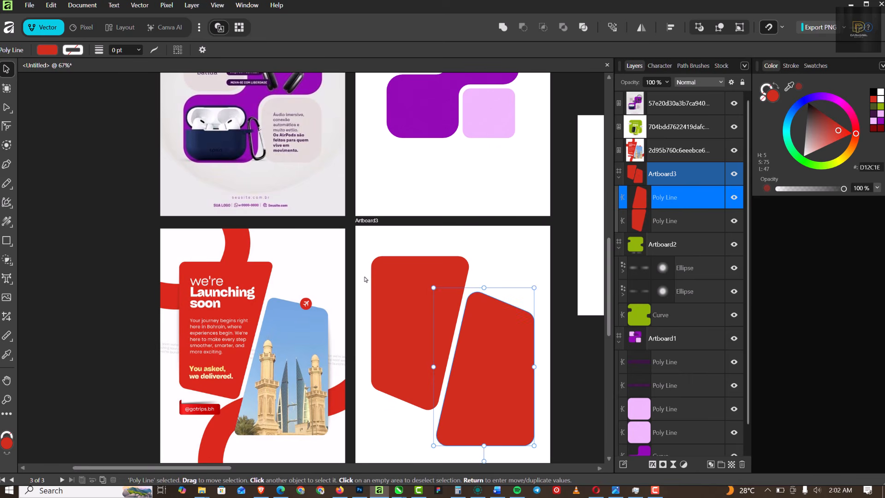
Draw a large red circle over Artboard3's upper-left corner, duplicate it slightly up and left, and fill the copy dark red 7F0707
scroll(381, 250, up, 1)
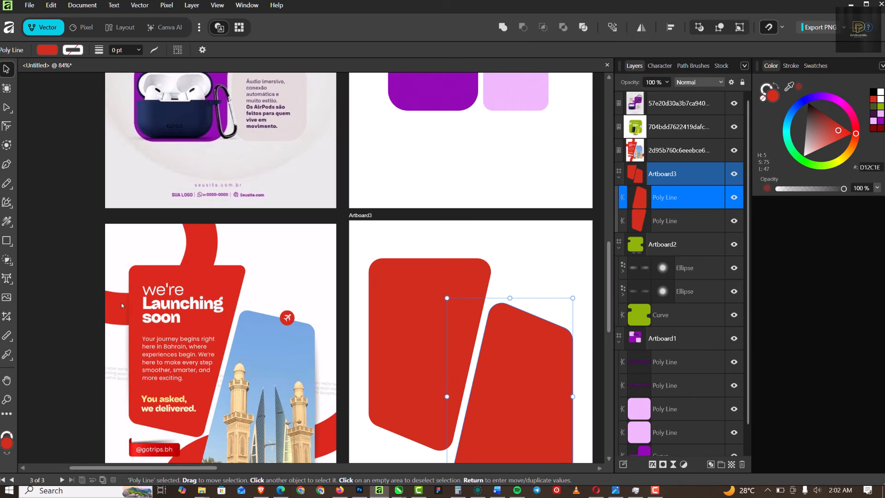
click(6, 242)
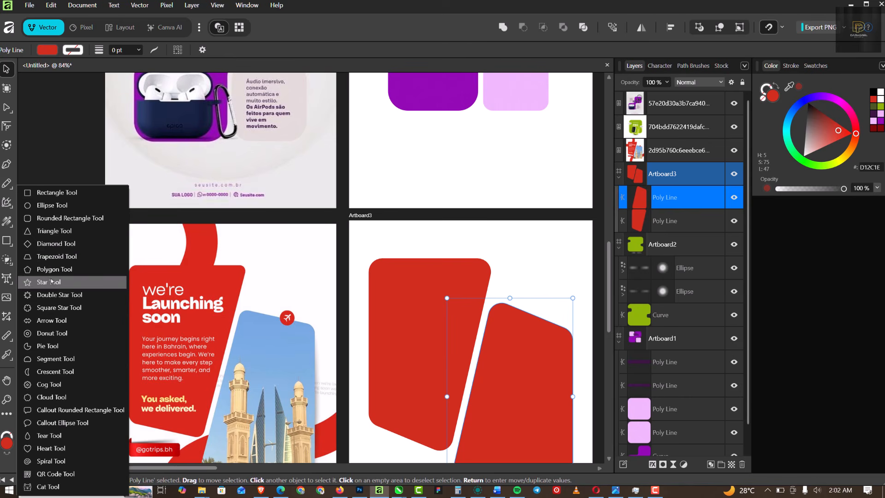
click(51, 206)
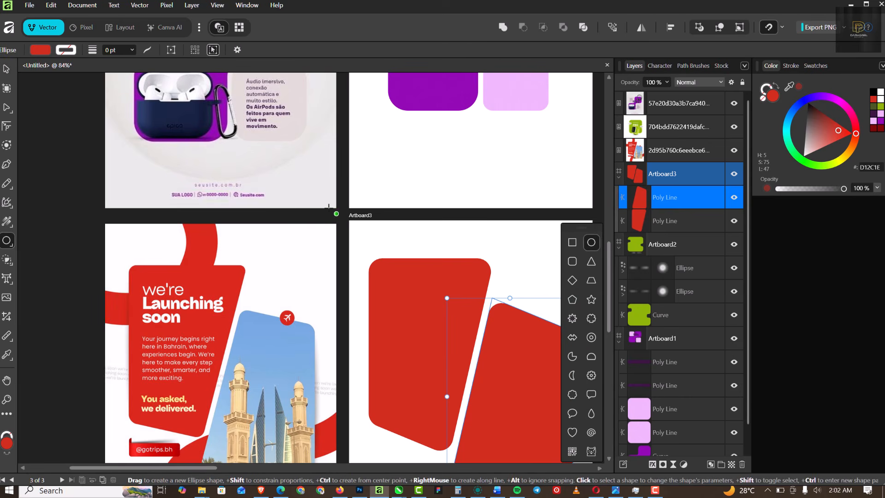
mouse_move(330, 208)
mouse_down()
mouse_move(449, 309)
mouse_move(467, 340)
mouse_move(455, 337)
mouse_up()
key(v)
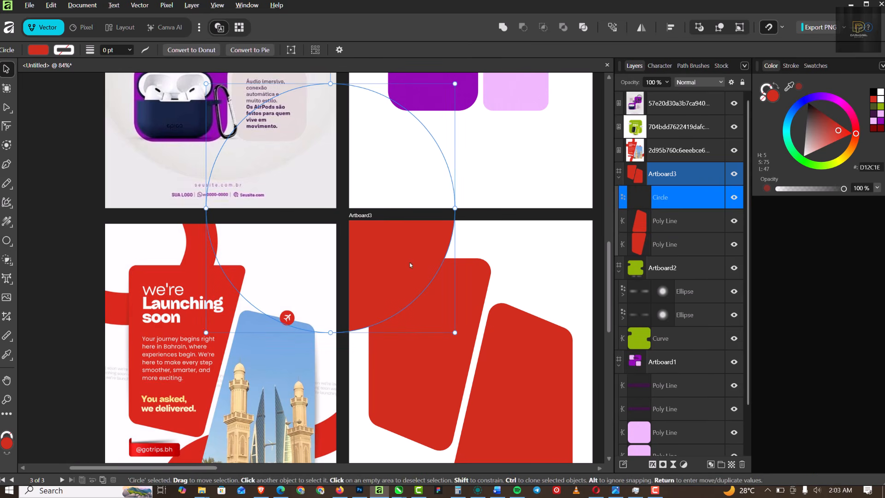
drag(410, 265, 386, 240)
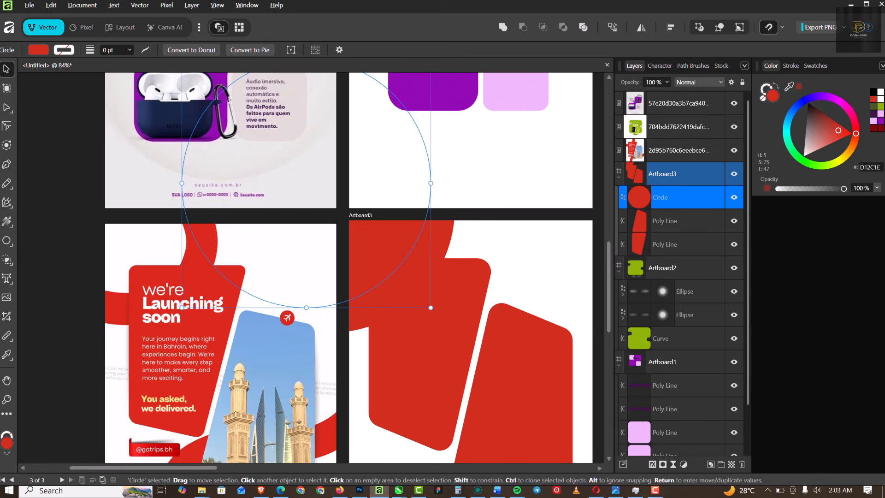
click(873, 129)
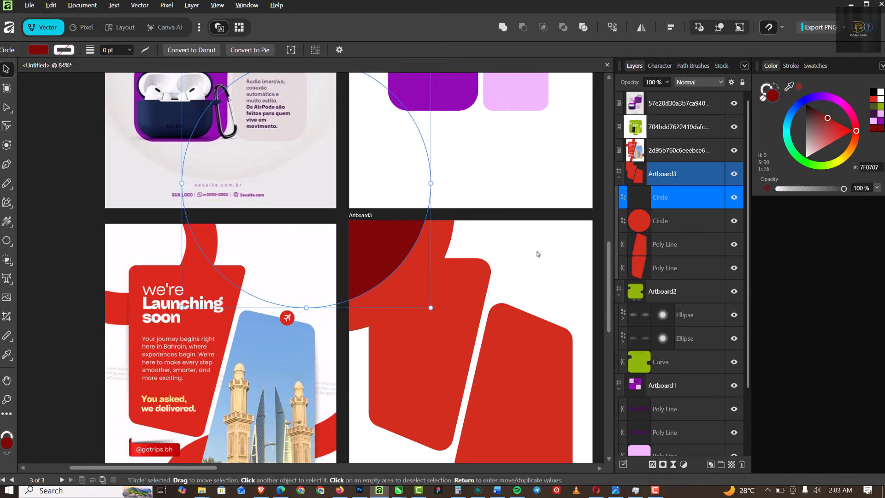
Subtract the overlap of the two circles with the Shape Builder to cut a red crescent across Artboard3's upper-left corner
scroll(419, 253, down, 1)
scroll(422, 252, up, 1)
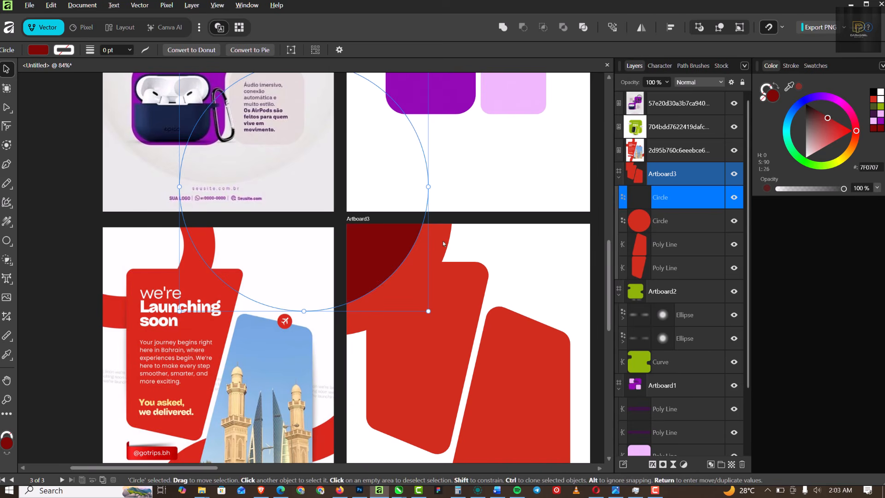
shift+click(445, 244)
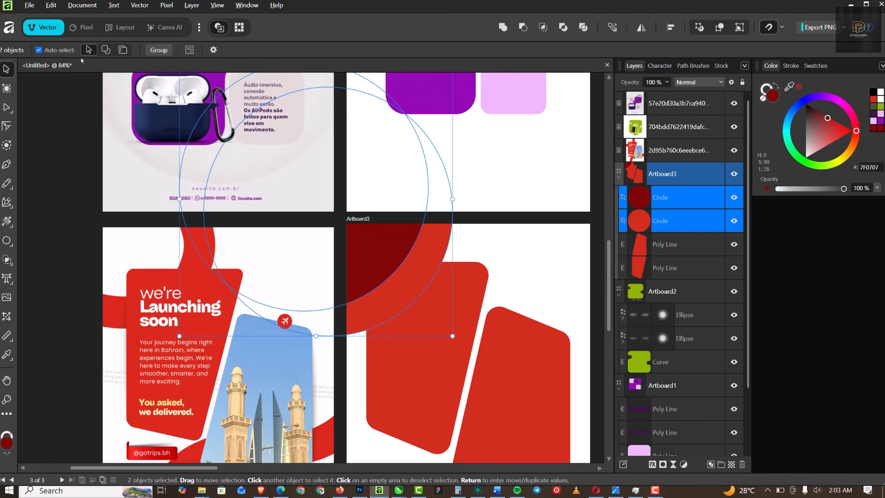
click(7, 260)
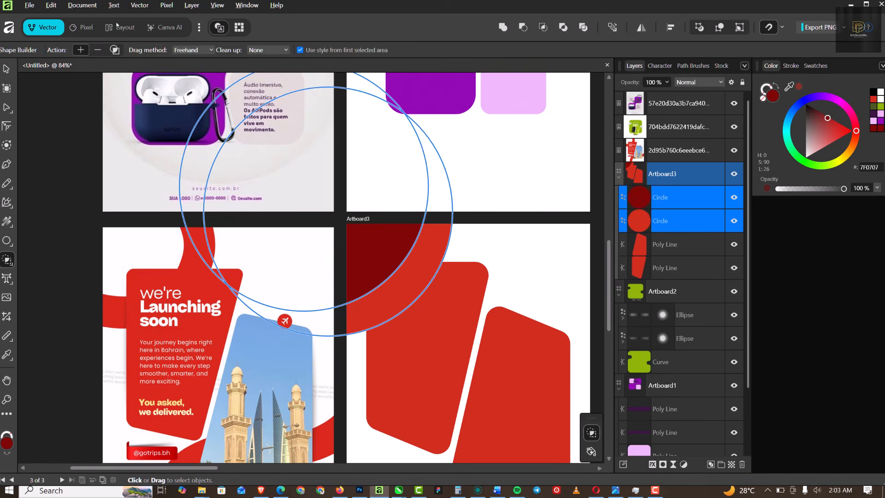
click(102, 50)
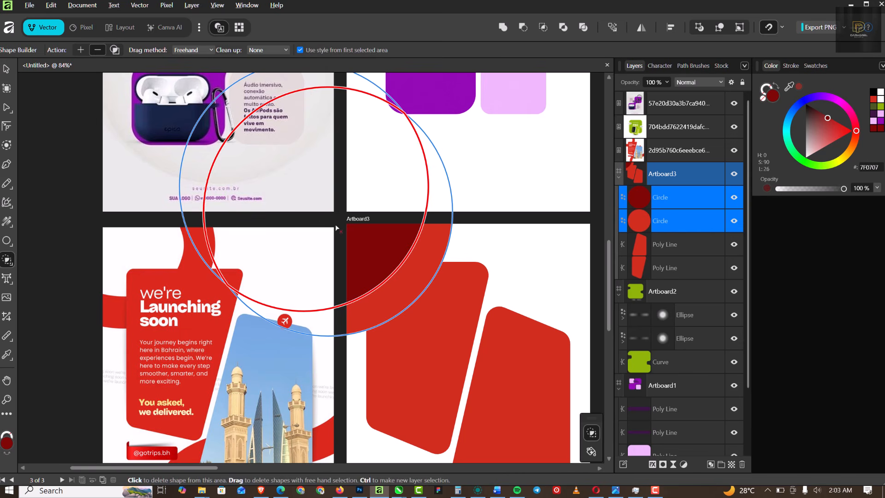
click(379, 258)
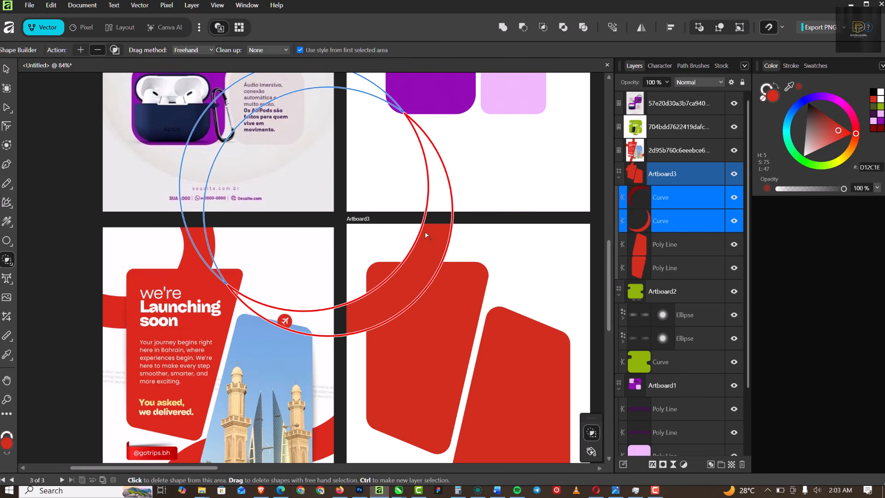
click(81, 50)
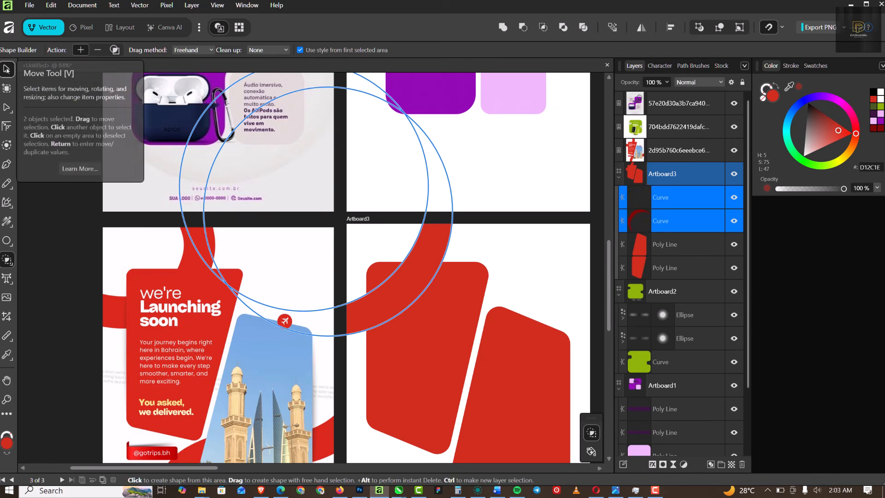
click(7, 69)
click(493, 233)
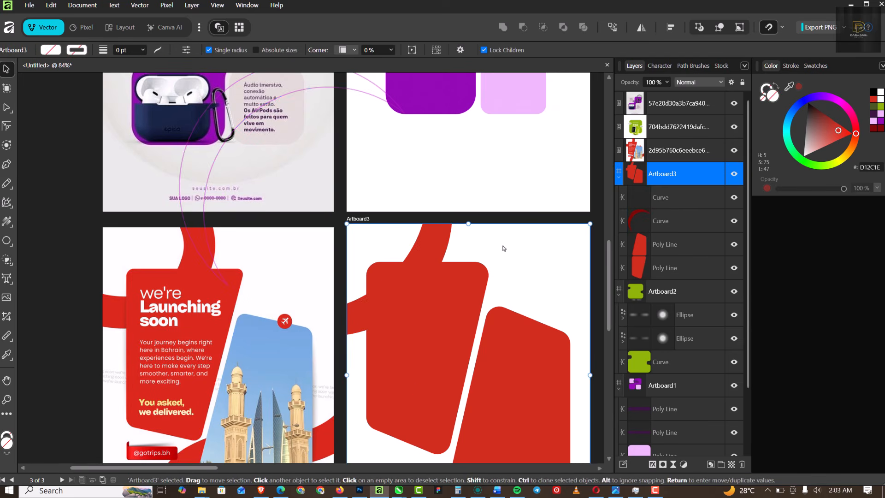
click(440, 243)
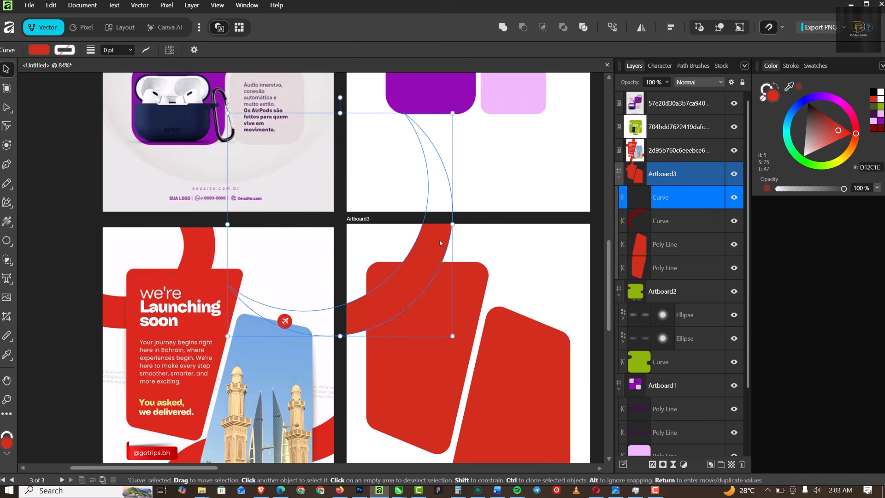
Fill the crescent with green 8EB409 to tell it apart from the red panels
click(880, 107)
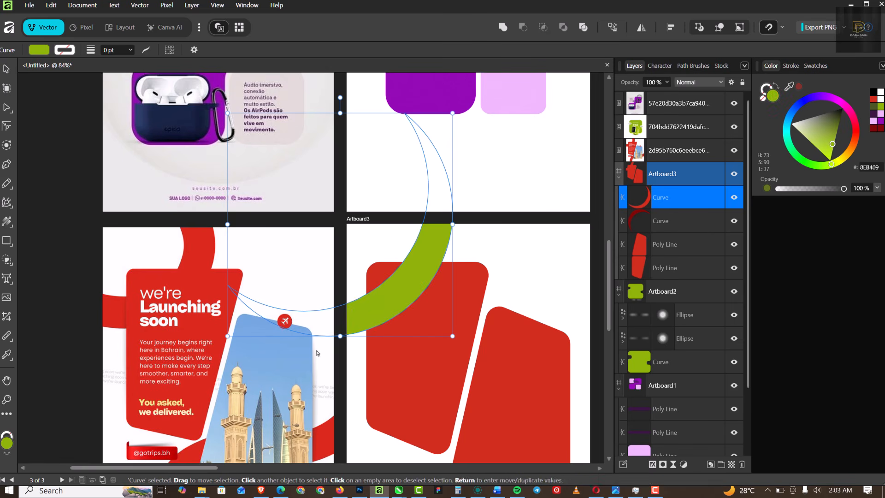
scroll(381, 236, down, 1)
scroll(381, 236, down, 1)
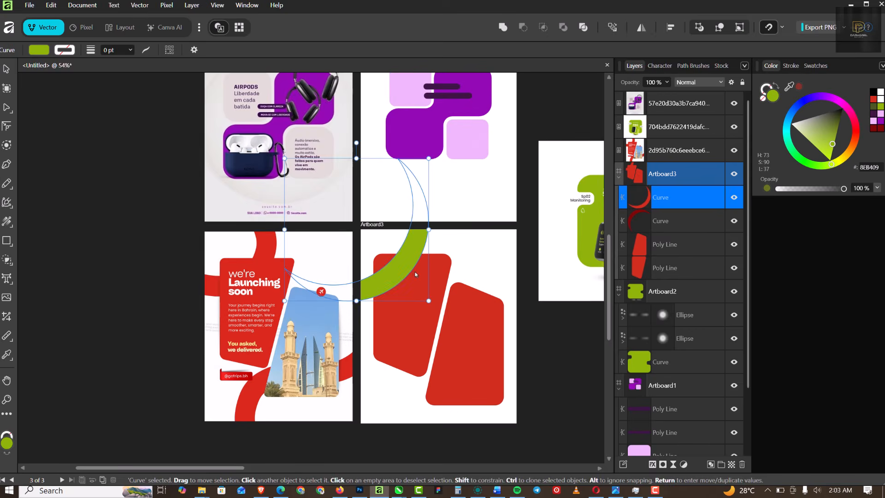
scroll(428, 300, up, 1)
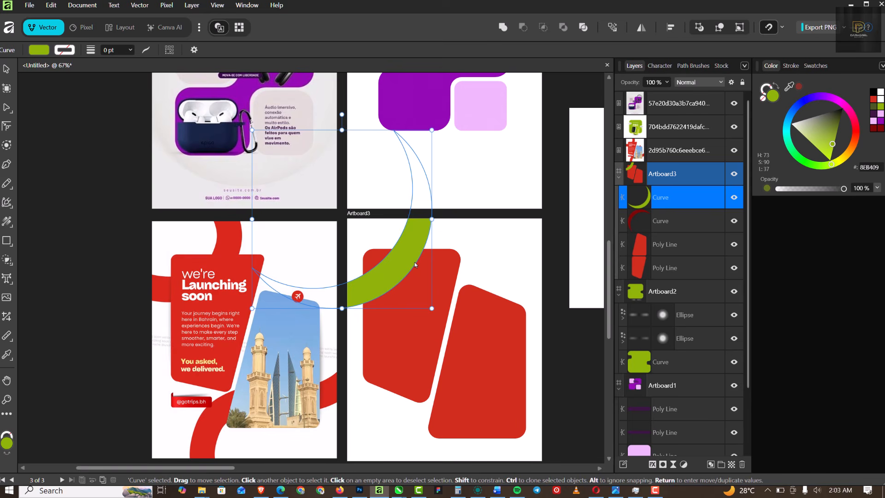
click(525, 257)
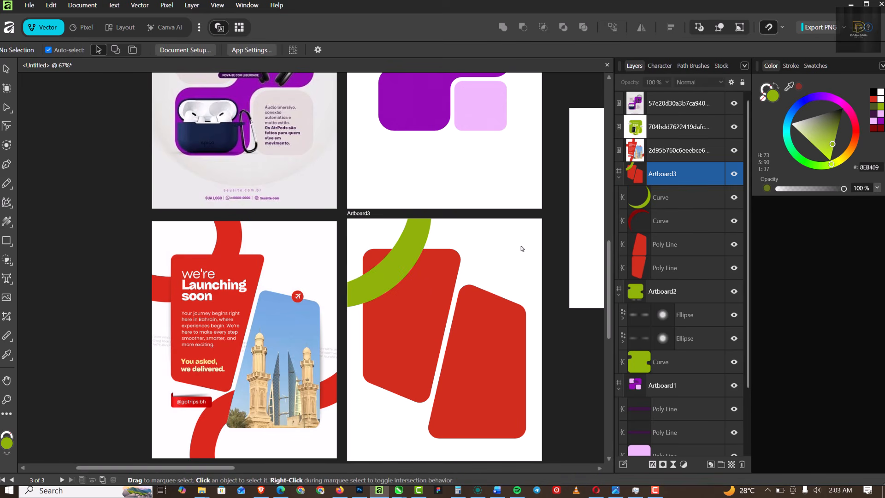
click(399, 270)
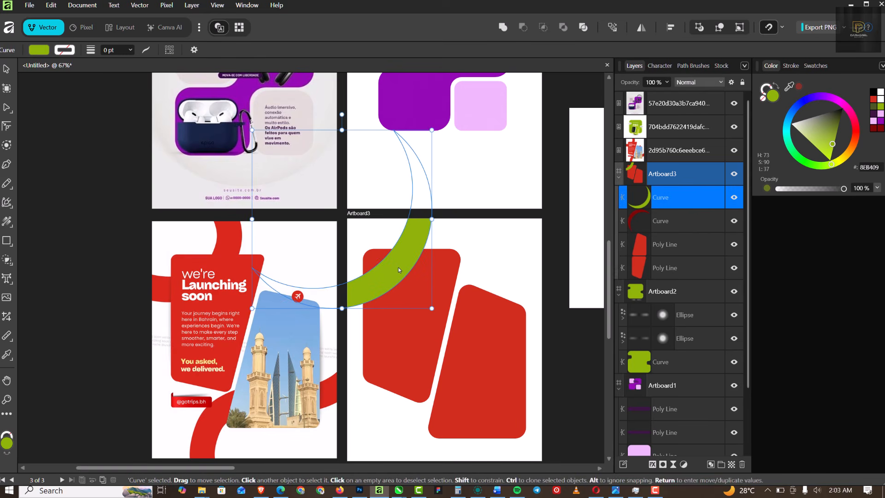
Remove both crescent pieces from Artboard3, leaving only the two slanted red panels
key(ctrl+z)
key(ctrl+z)
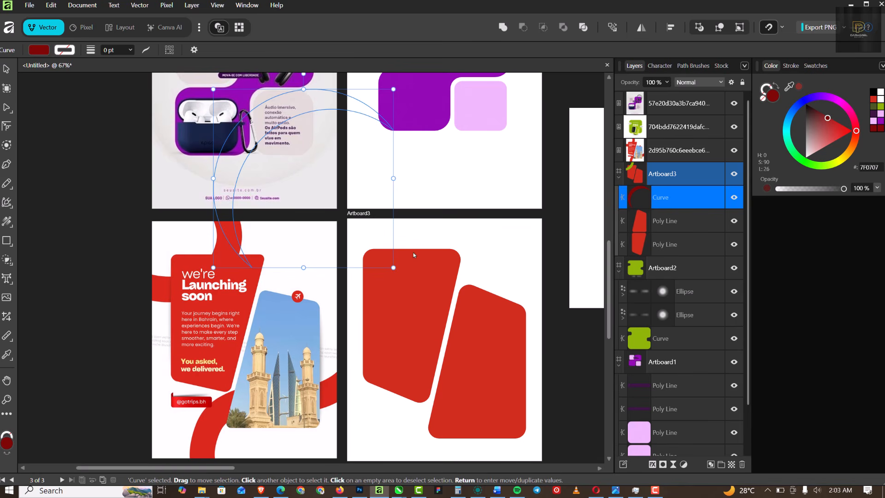
key(Delete)
click(474, 248)
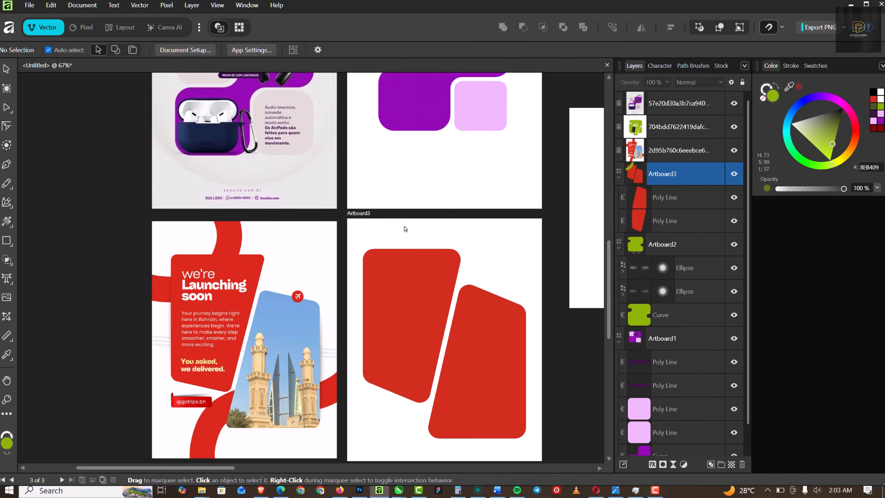
Set up the Vector Blob Brush with the red fill DA281C sampled from the travel reference poster
click(7, 202)
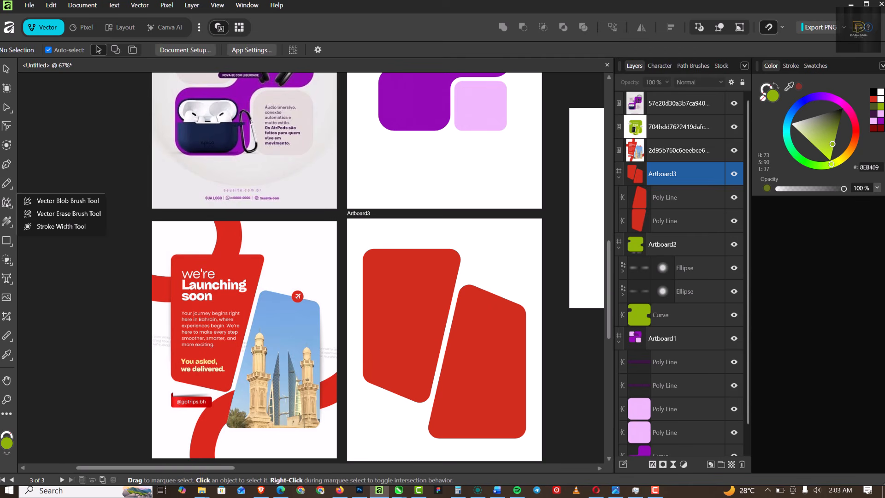
click(68, 201)
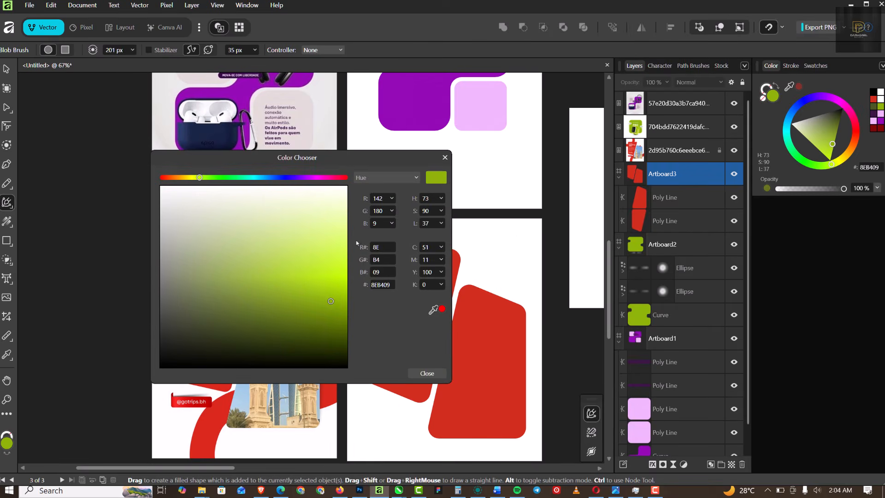
drag(363, 157, 699, 88)
drag(794, 232, 238, 267)
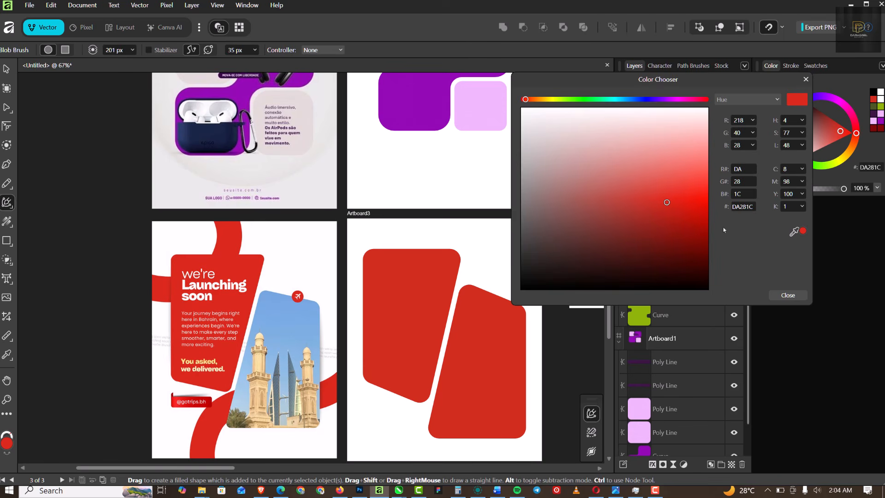
click(805, 79)
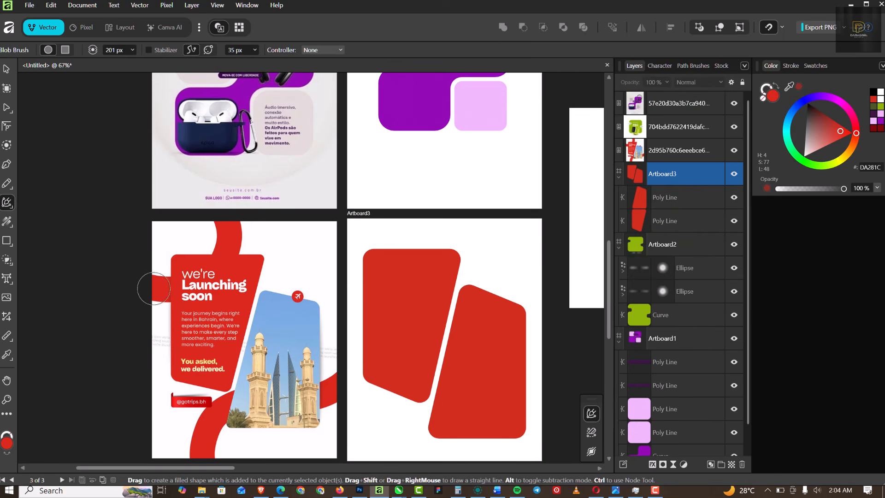
Paint a curved red band across Artboard3's upper-left corner, running from beyond the left edge to above the top edge
mouse_move(337, 299)
mouse_down()
mouse_move(421, 265)
mouse_move(406, 184)
mouse_up()
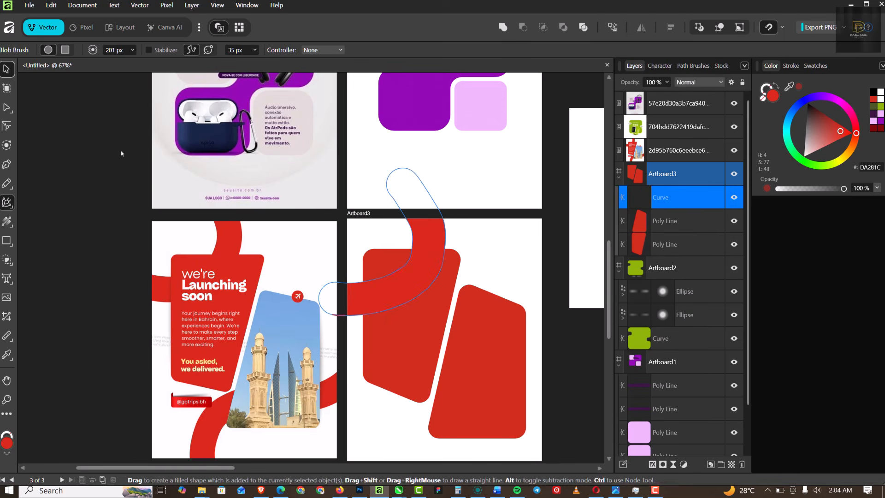
click(7, 70)
click(466, 269)
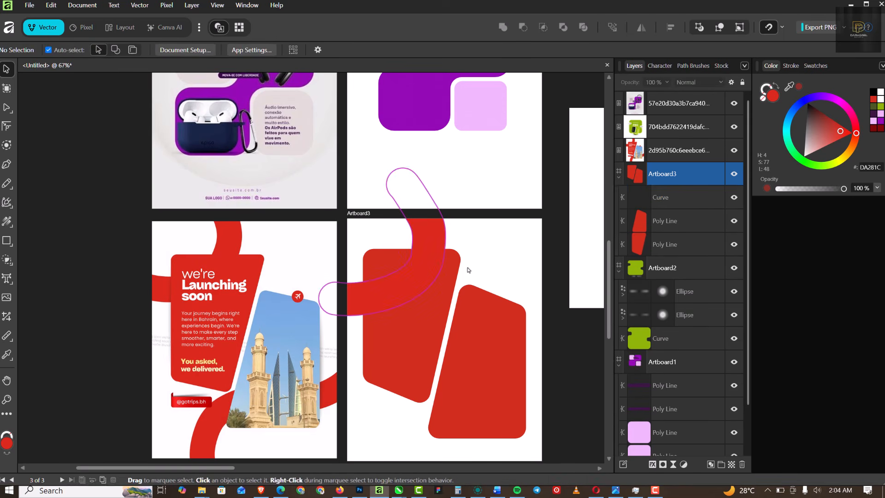
click(430, 227)
Paint a second wavy red band across Artboard3's lower-right corner, from below the bottom edge to beyond the right edge
scroll(384, 227, down, 1)
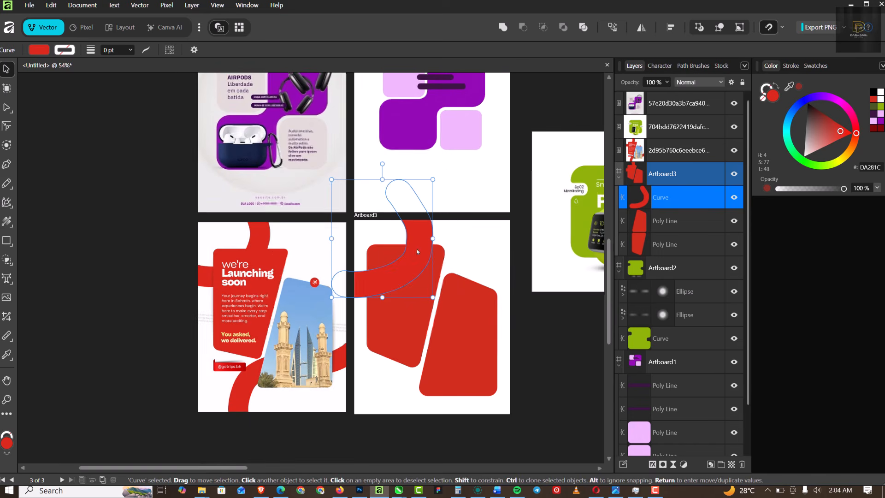
click(7, 203)
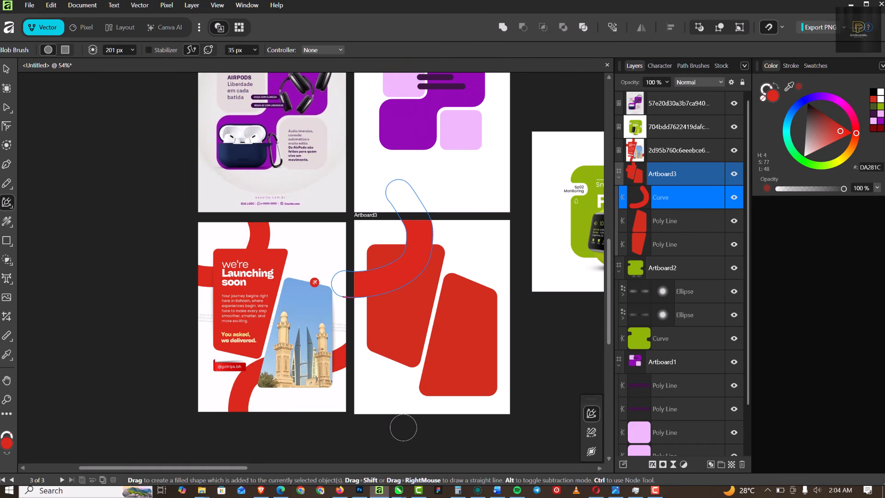
mouse_move(403, 427)
mouse_down()
mouse_move(414, 392)
mouse_move(449, 367)
mouse_move(495, 370)
mouse_move(559, 328)
mouse_up()
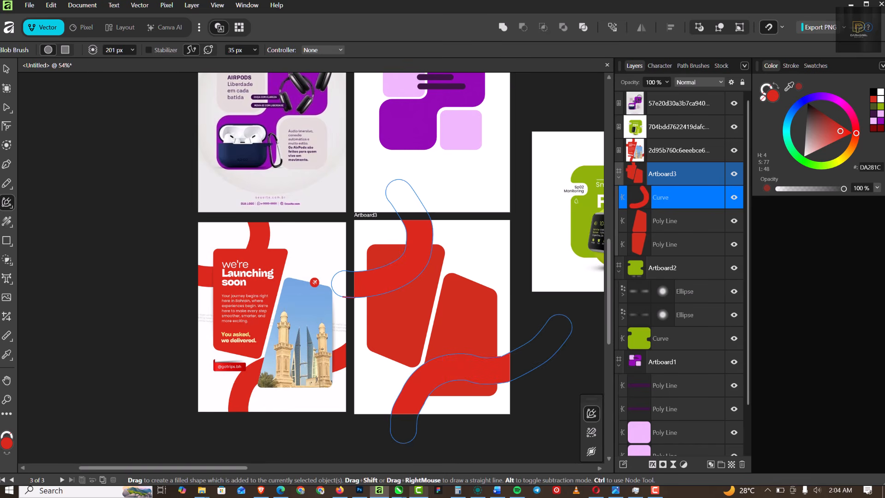
key(v)
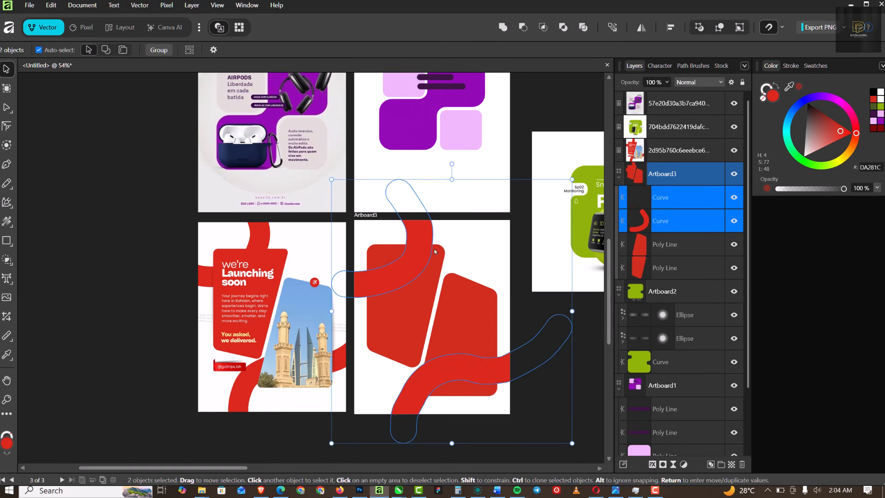
click(500, 227)
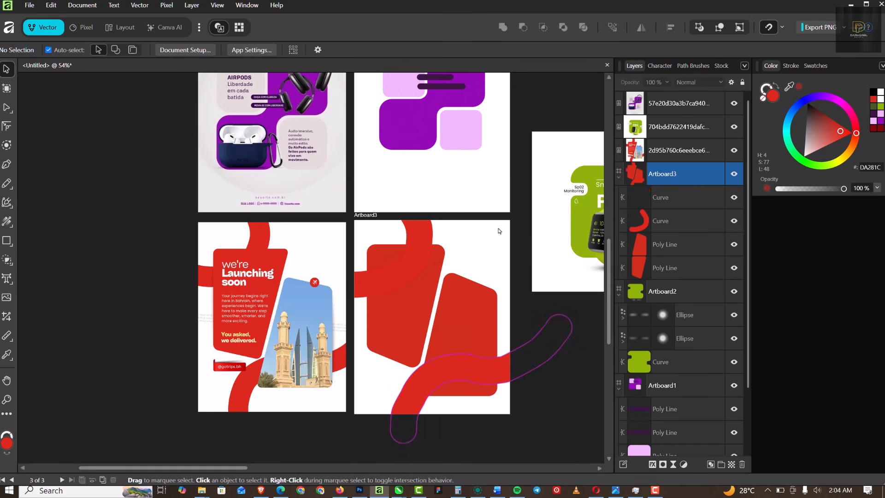
Recolor both curved bands on Artboard3 to a lighter red, E2574E
click(466, 367)
shift+click(385, 284)
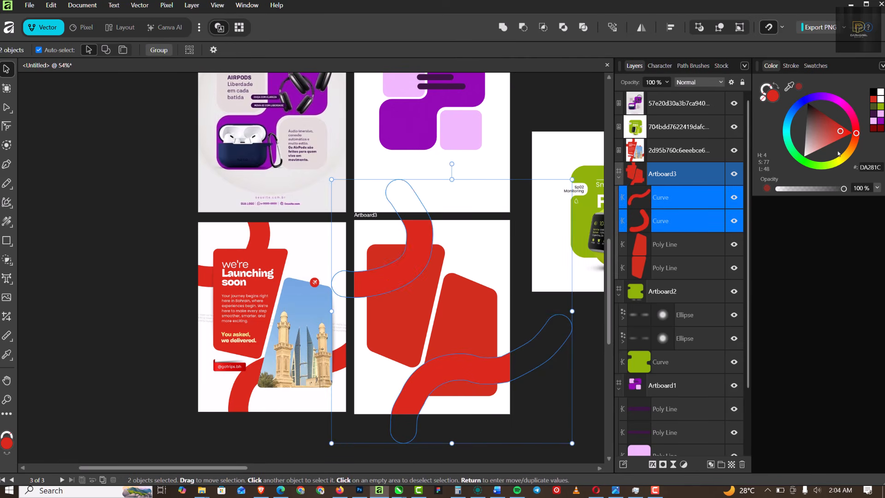
drag(839, 134, 832, 139)
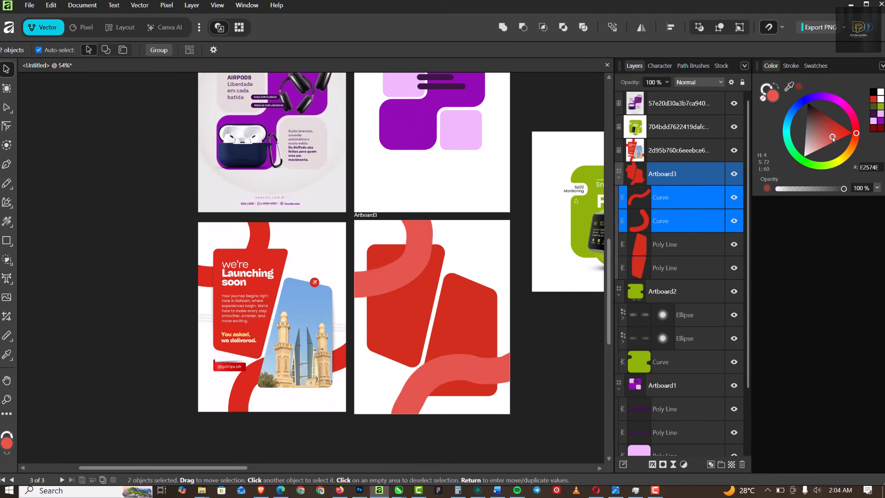
scroll(454, 303, down, 2)
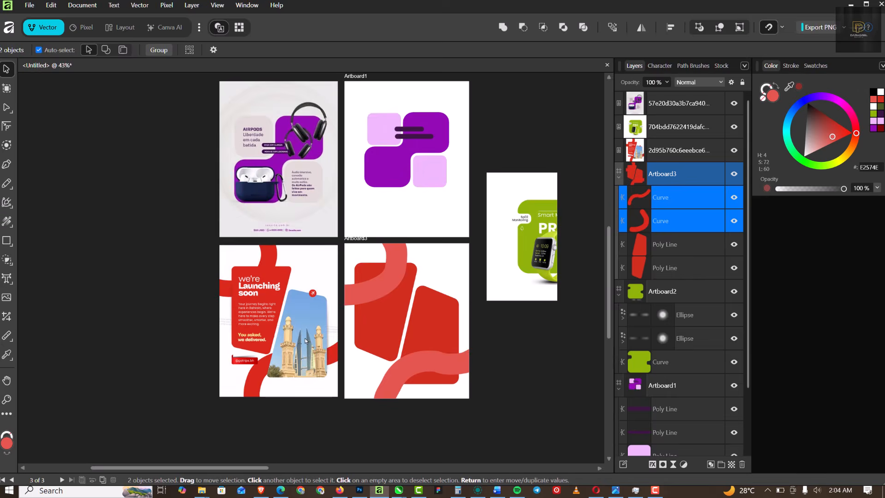
Delete both curved bands from Artboard3 and activate the Path Brush Tool with the light red E2574E
scroll(405, 295, up, 2)
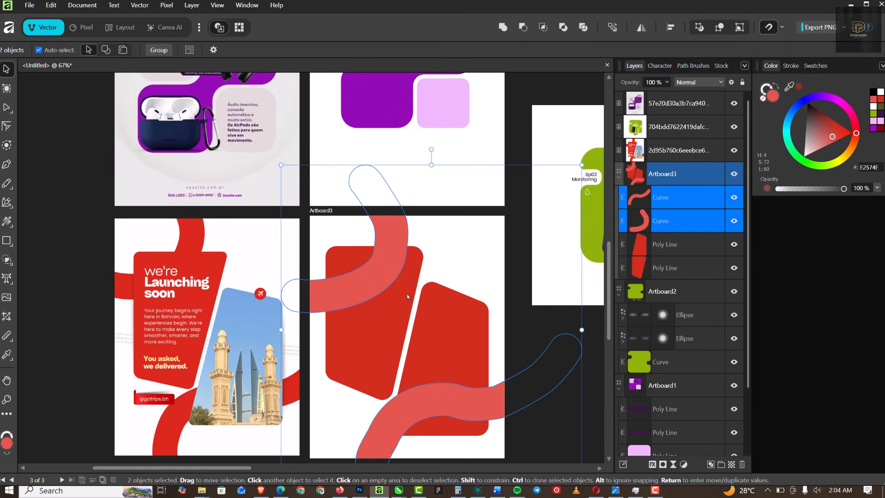
key(Delete)
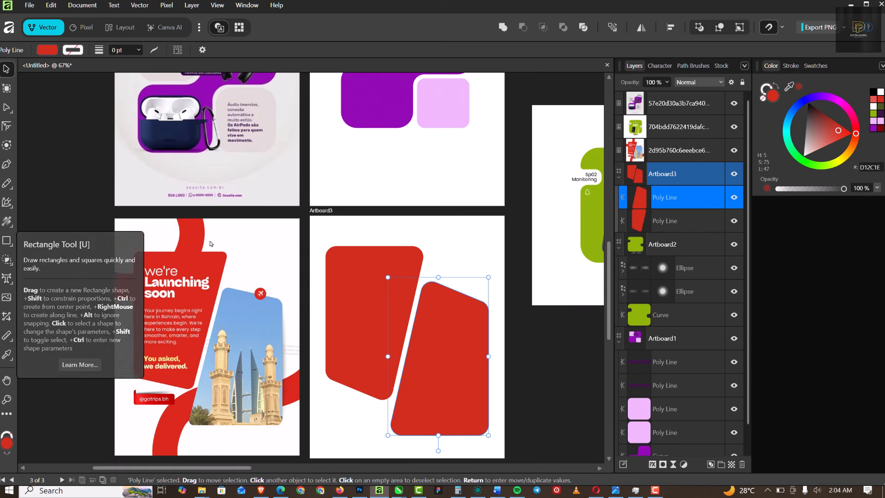
click(7, 184)
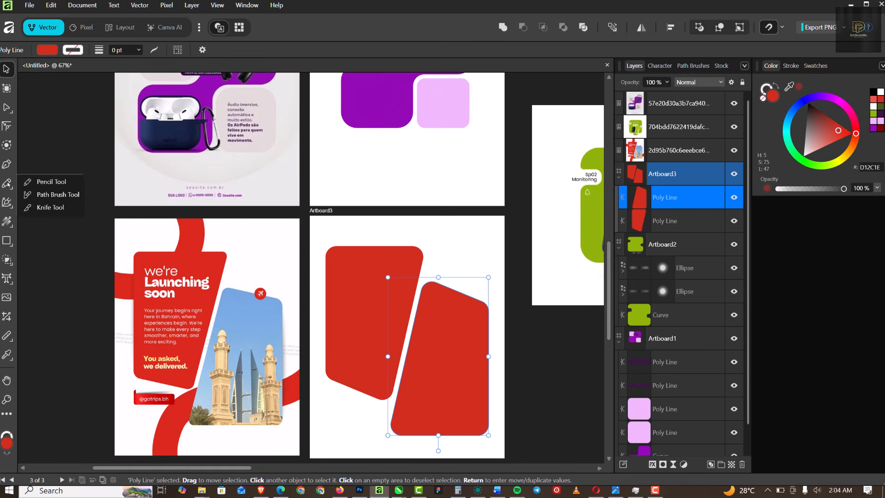
click(60, 196)
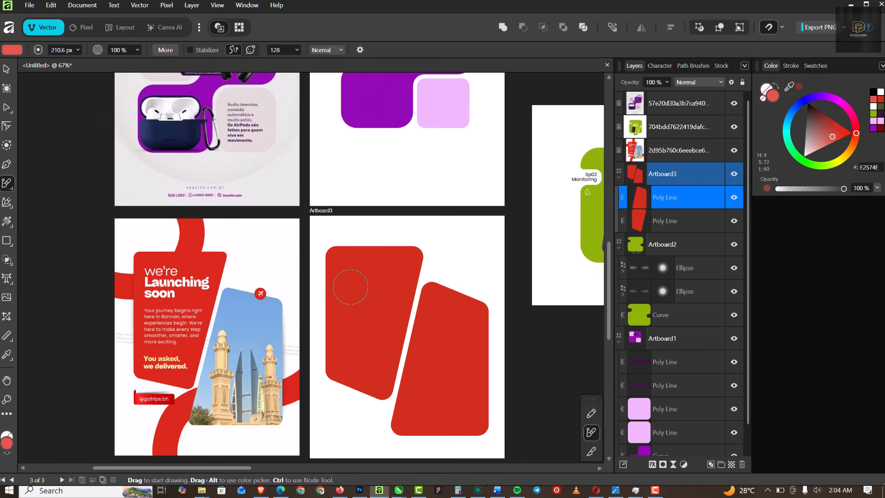
click(7, 183)
Brush a curved light red band across Artboard3's upper-left corner, from beyond the left edge to above the top edge
mouse_move(301, 300)
mouse_down()
mouse_move(354, 292)
mouse_move(381, 274)
mouse_move(401, 225)
mouse_move(390, 167)
mouse_up()
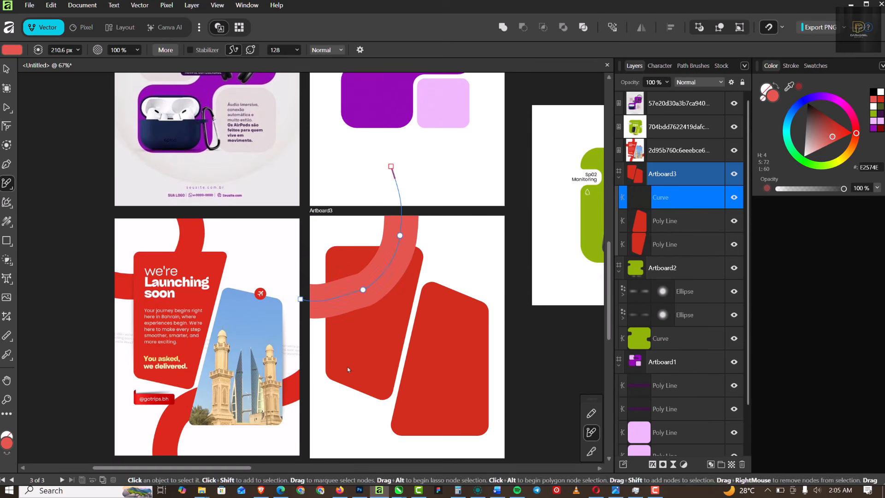
key(ctrl+z)
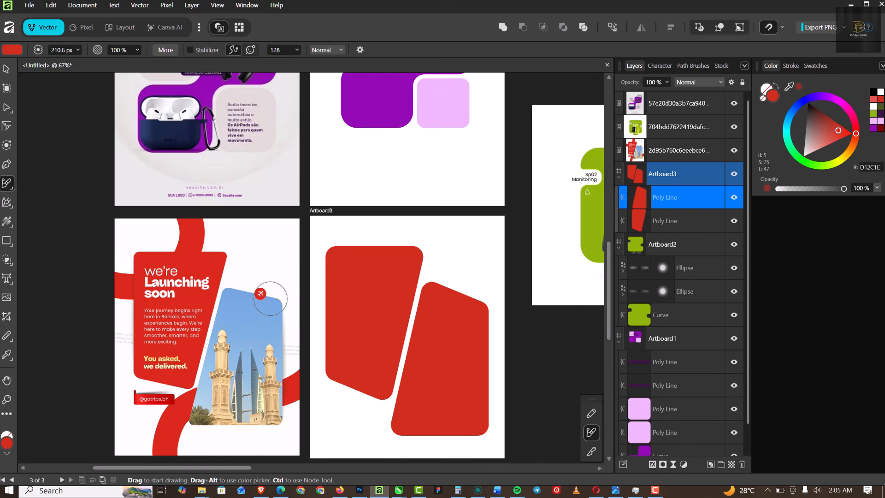
mouse_move(272, 293)
mouse_down()
mouse_move(324, 293)
mouse_move(369, 264)
mouse_move(383, 235)
mouse_move(384, 177)
mouse_up()
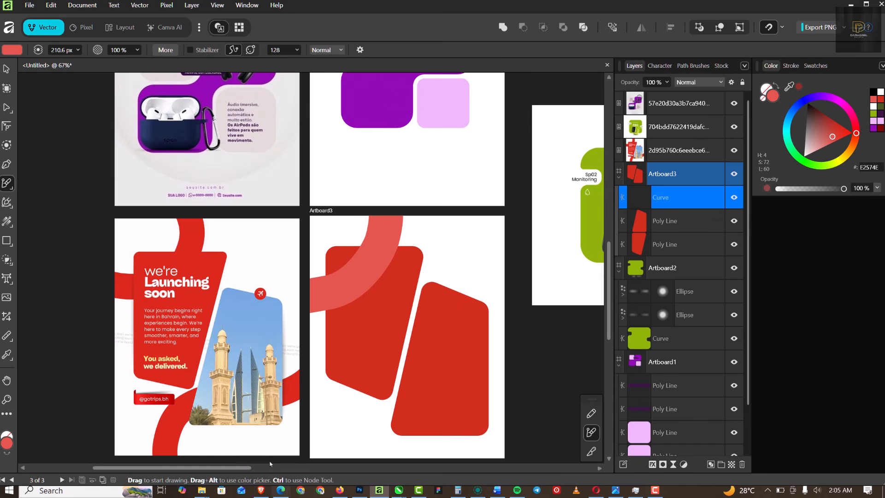
Change the upper-left band's stroke color to a deep crimson, RGB 191, 0, 31
click(7, 69)
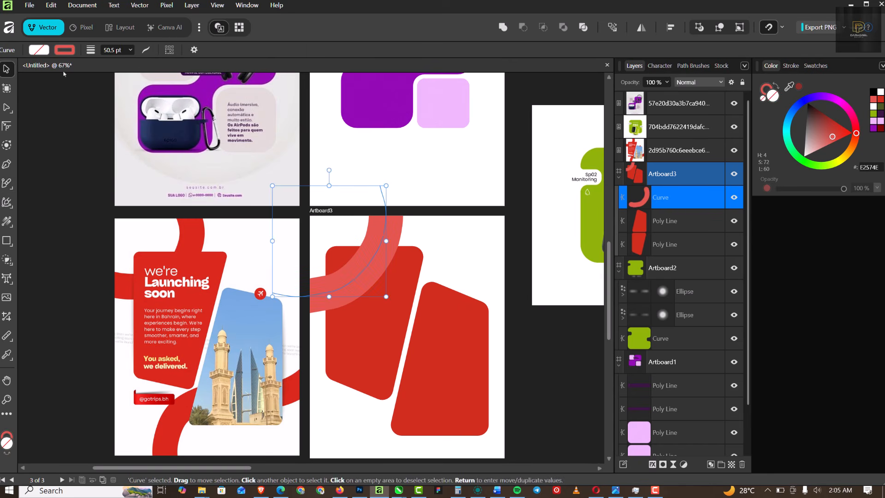
click(64, 49)
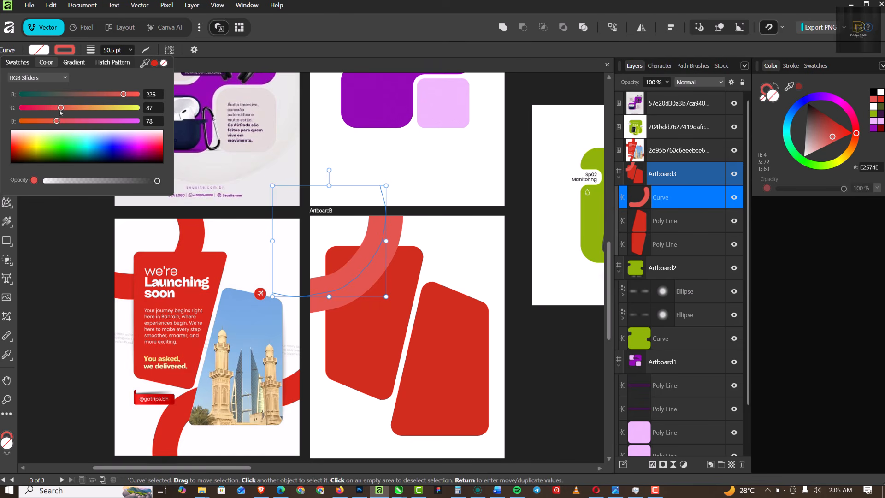
click(16, 159)
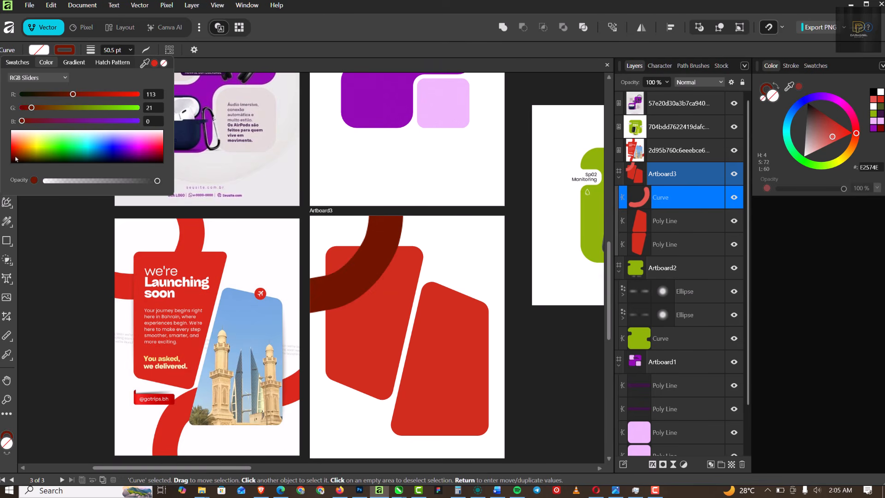
drag(16, 159, 152, 154)
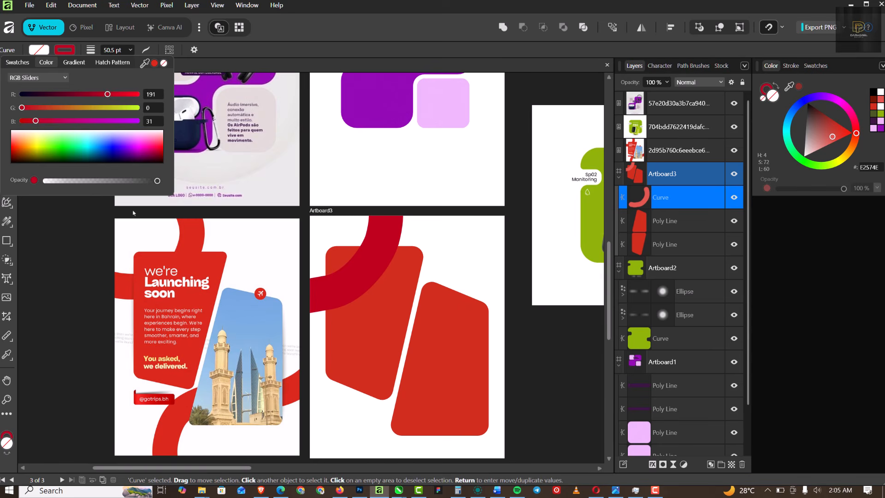
click(513, 354)
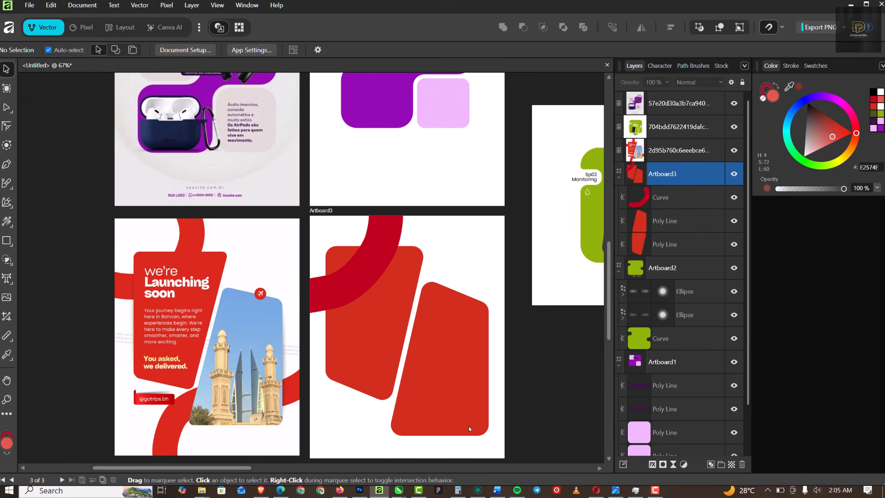
Brush a wavy light red band across Artboard3's lower part with the Path Brush, from below the bottom edge to beyond the right edge
click(7, 184)
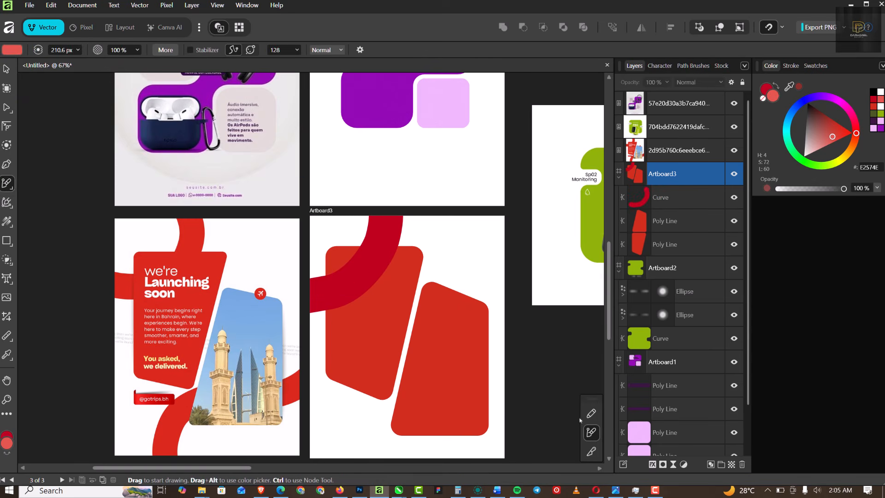
scroll(365, 347, down, 1)
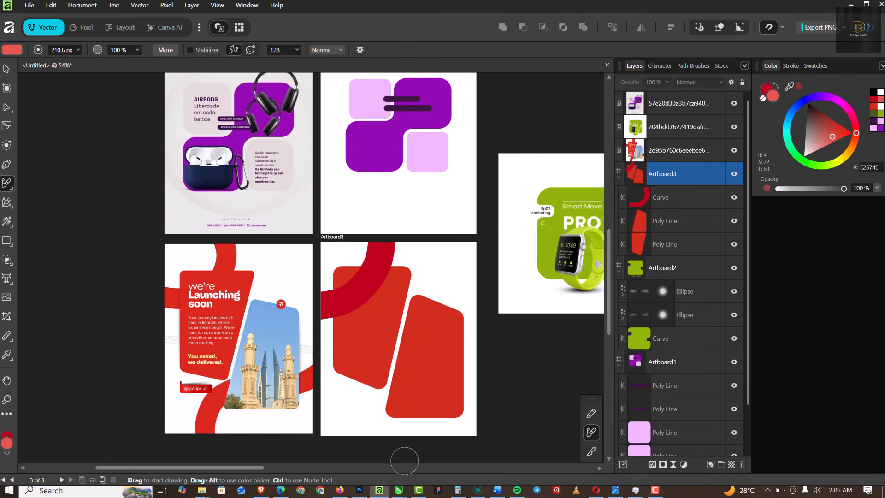
mouse_move(378, 460)
mouse_down()
mouse_move(377, 441)
mouse_move(404, 409)
mouse_move(503, 401)
mouse_up()
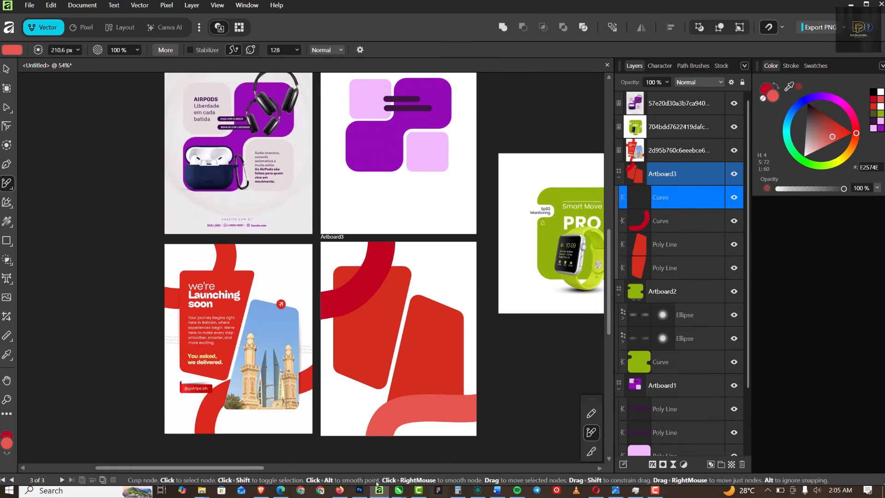
key(ctrl+z)
mouse_move(357, 459)
mouse_down()
mouse_move(369, 412)
mouse_move(393, 386)
mouse_move(464, 383)
mouse_move(511, 360)
mouse_up()
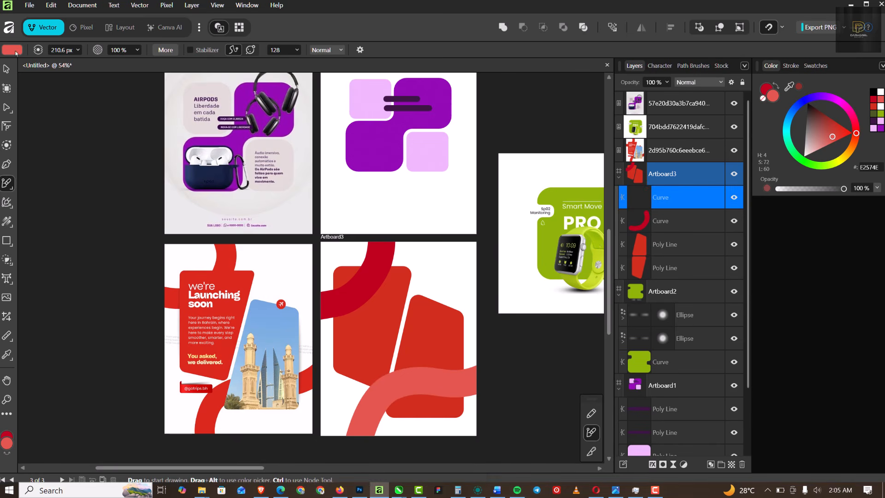
Try to recolor the wavy lower band by changing the brush color to green 21FF2D
click(14, 50)
mouse_move(49, 153)
mouse_down()
mouse_move(71, 154)
mouse_move(57, 154)
mouse_move(63, 144)
mouse_up()
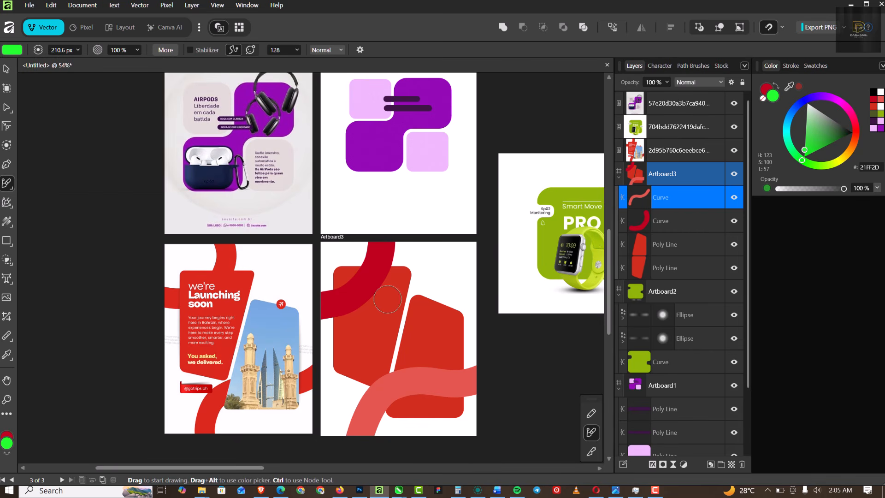
key(v)
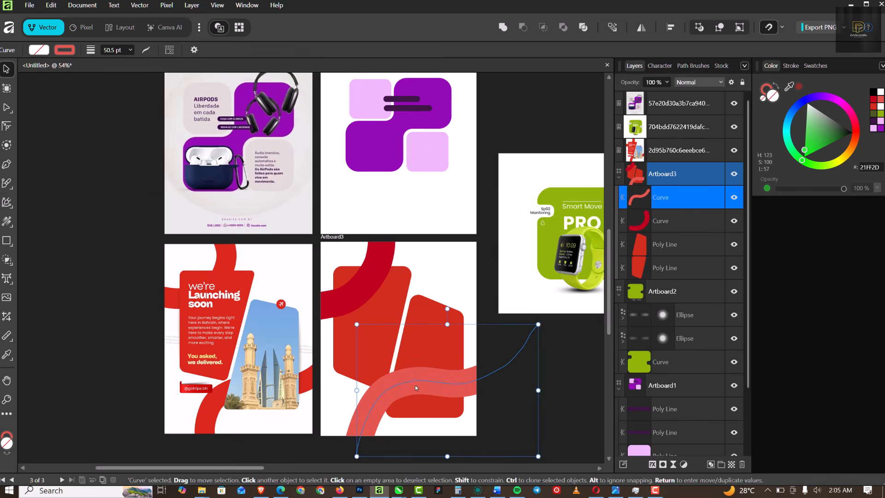
Set the wavy lower band's stroke color to blue, RGB 3, 119, 255
click(363, 280)
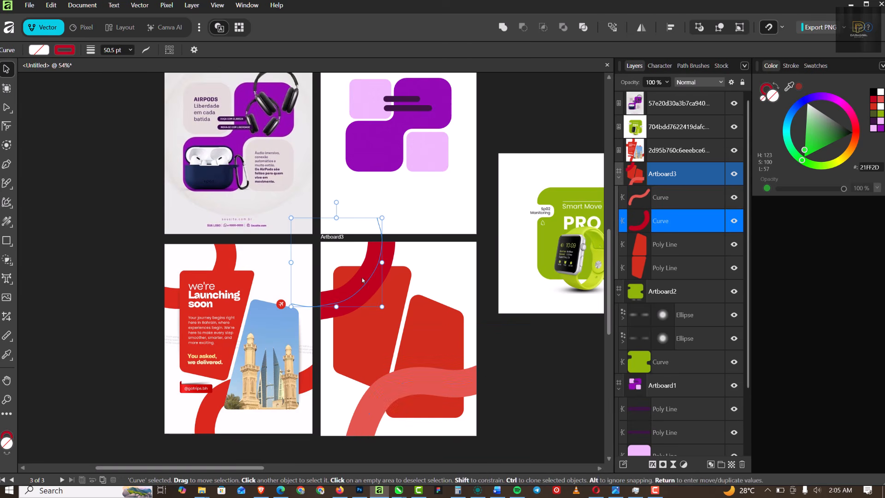
click(419, 381)
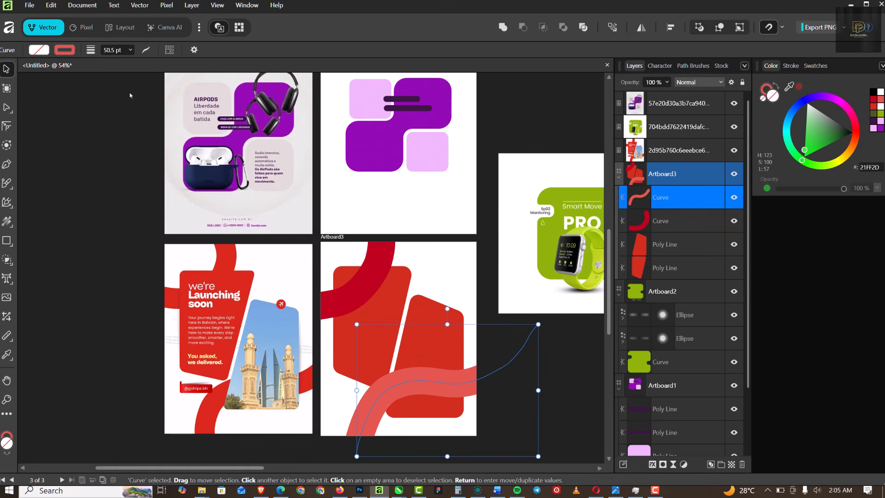
click(64, 50)
click(112, 157)
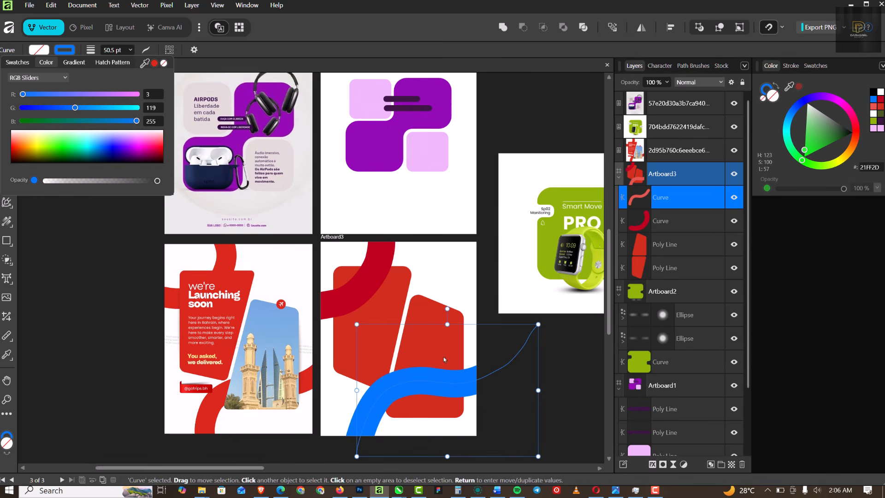
click(586, 394)
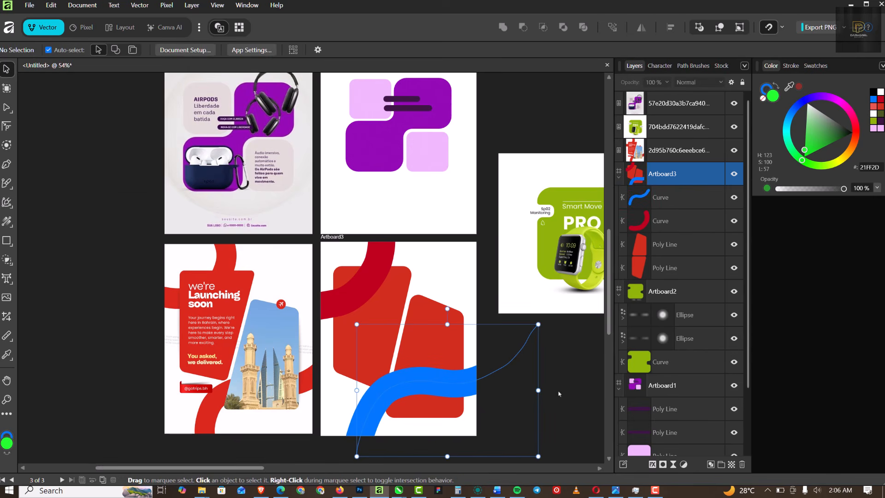
Expand the upper-left band's stroke into a filled shape and fill it with the blue 0377FF
click(429, 391)
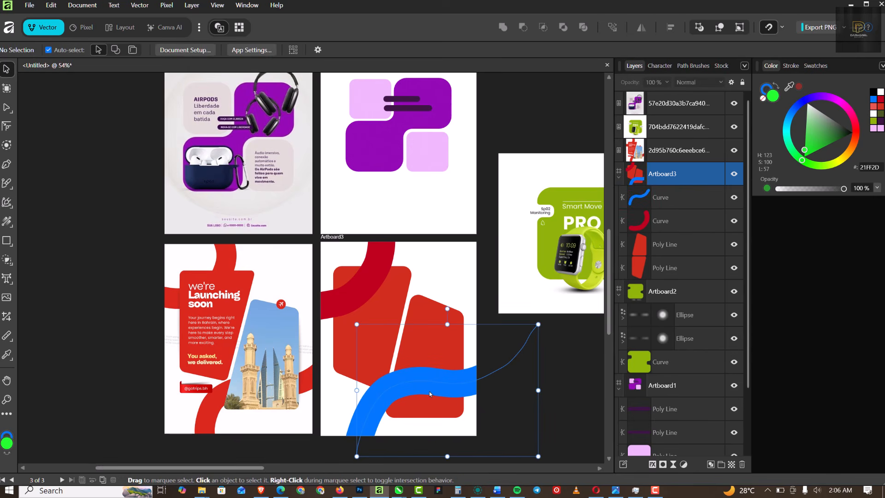
click(371, 279)
right_click(373, 279)
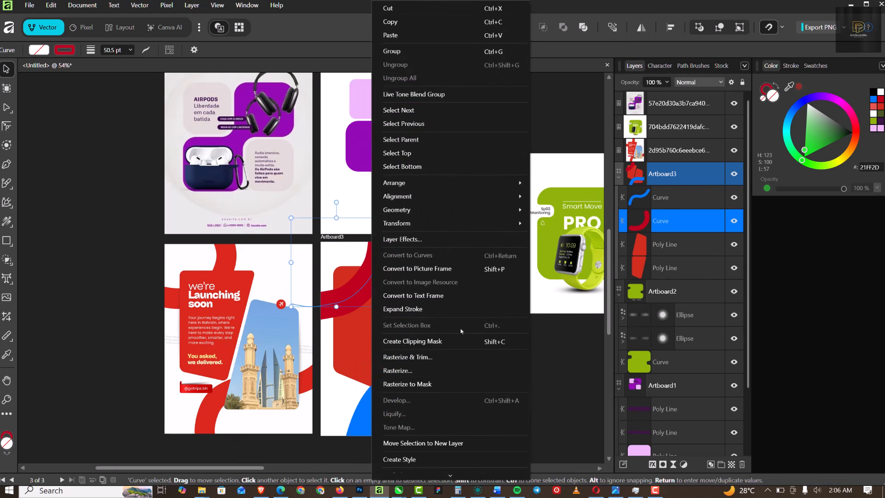
click(412, 309)
click(367, 299)
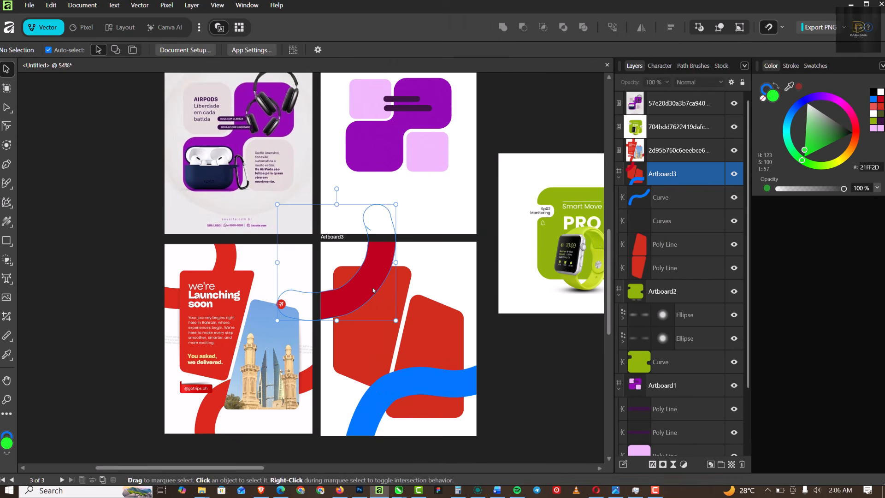
click(873, 99)
Expand the wavy lower band's stroke into a filled shape and fill it with yellow FEFF03
click(417, 381)
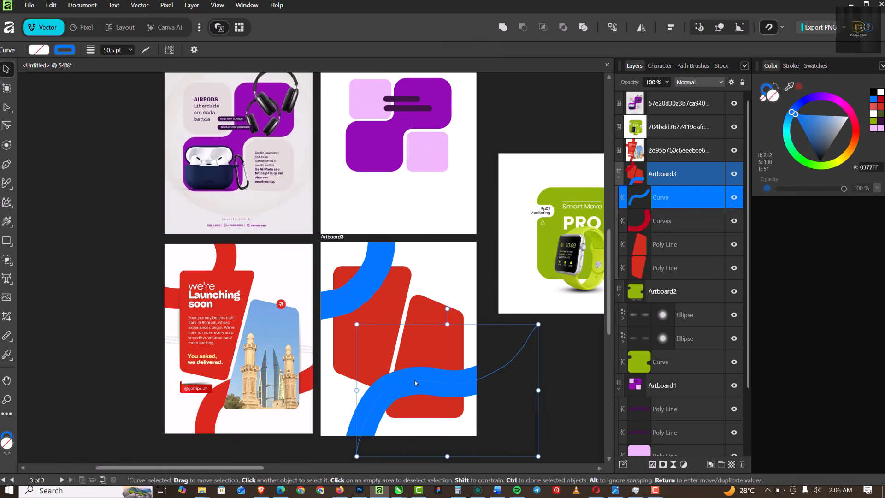
right_click(418, 381)
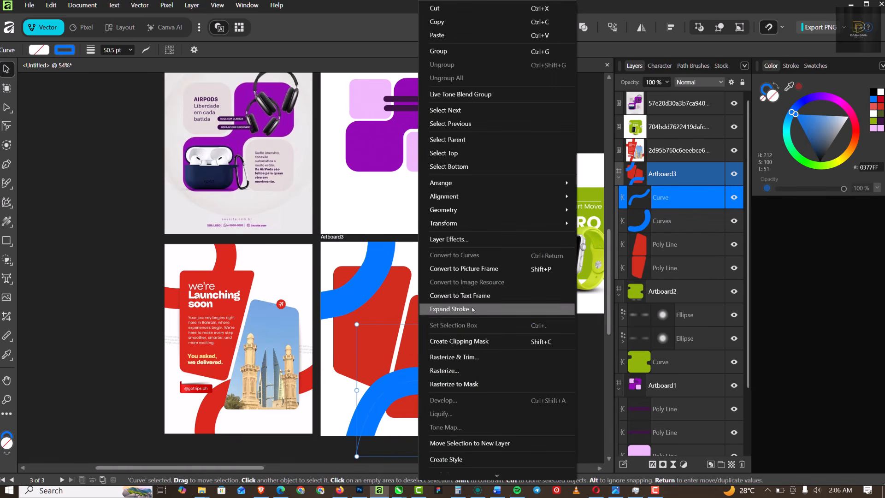
click(449, 309)
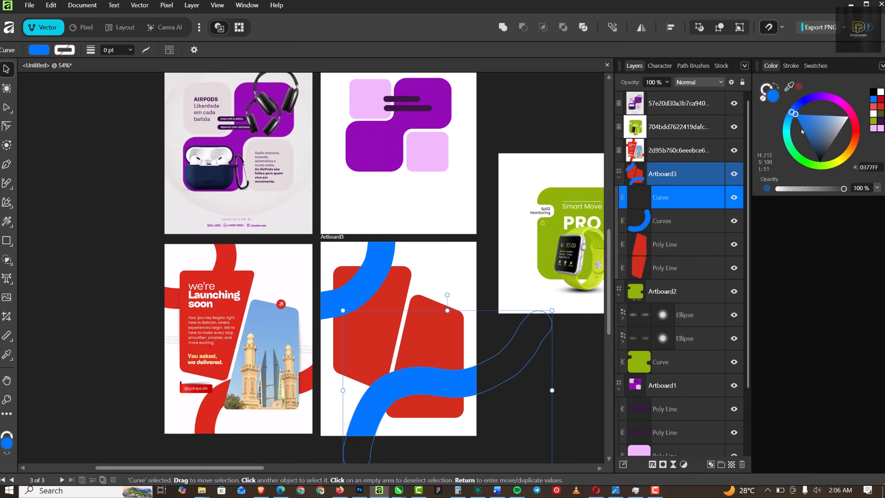
drag(852, 156, 841, 167)
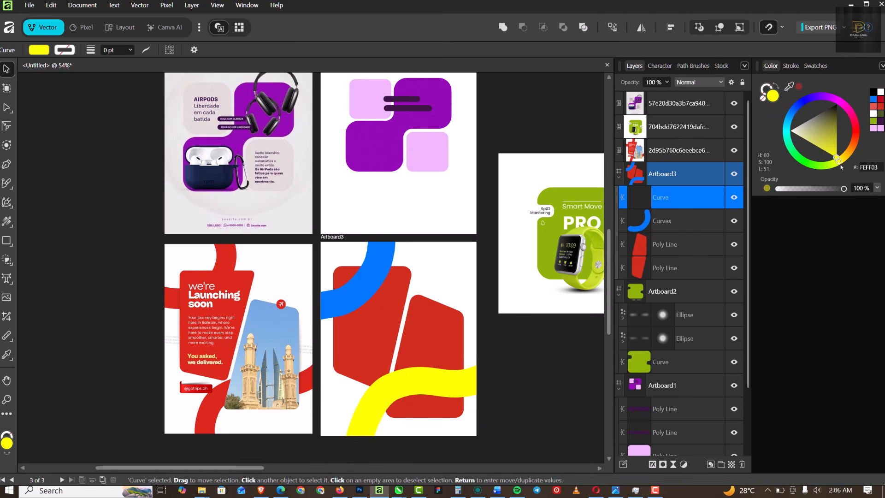
Fill the expanded upper-left band with orange FF9003
click(366, 281)
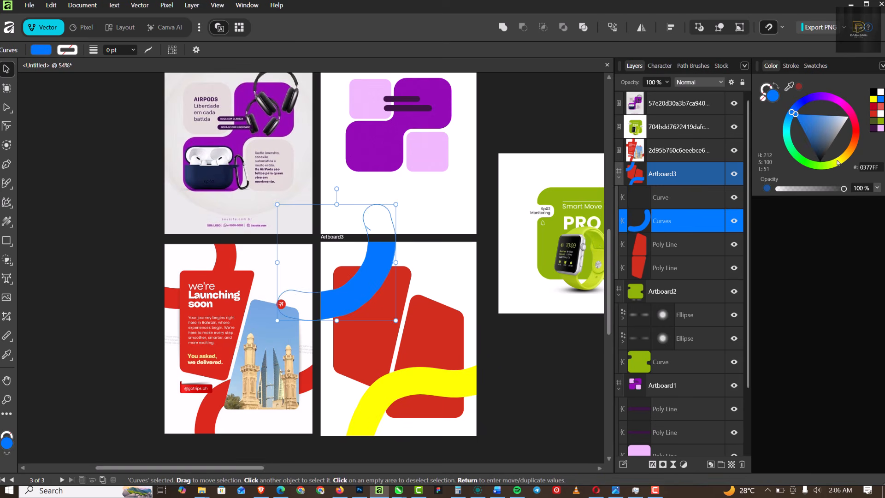
click(851, 153)
click(853, 153)
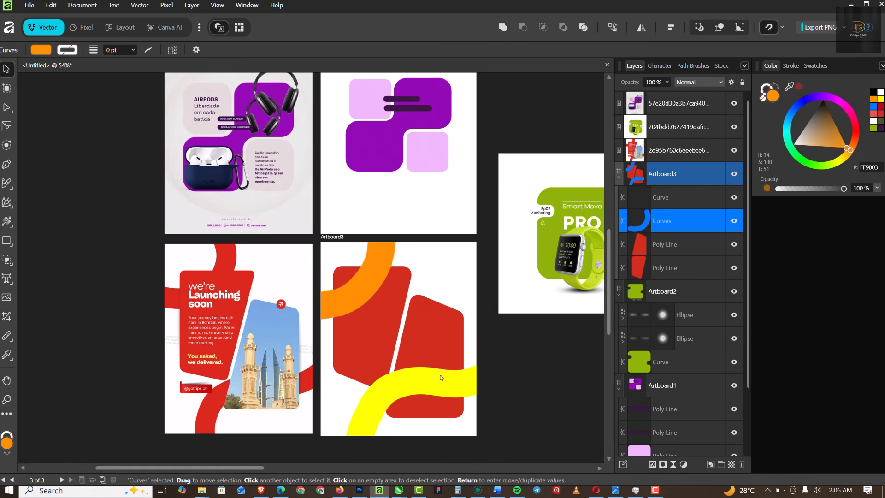
Fill the wavy lower band with the orange sampled from the upper-left band, then clear the selection
click(650, 196)
drag(794, 87, 379, 271)
drag(481, 415, 482, 415)
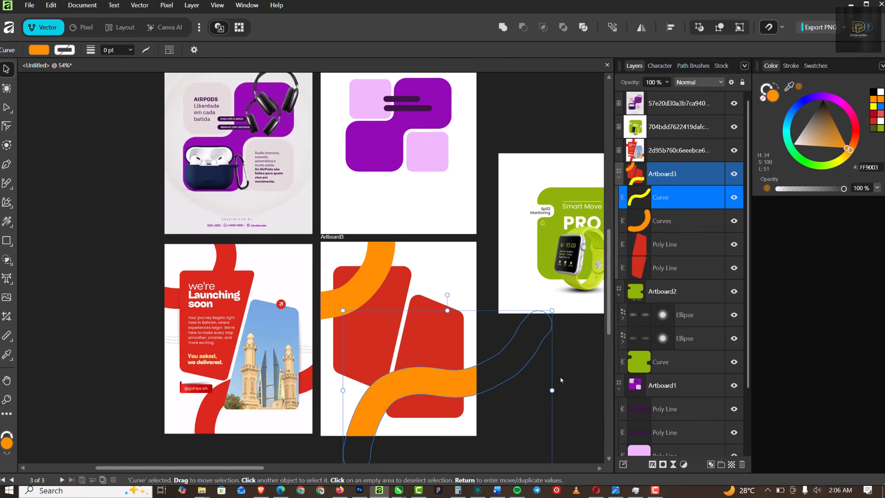
click(580, 371)
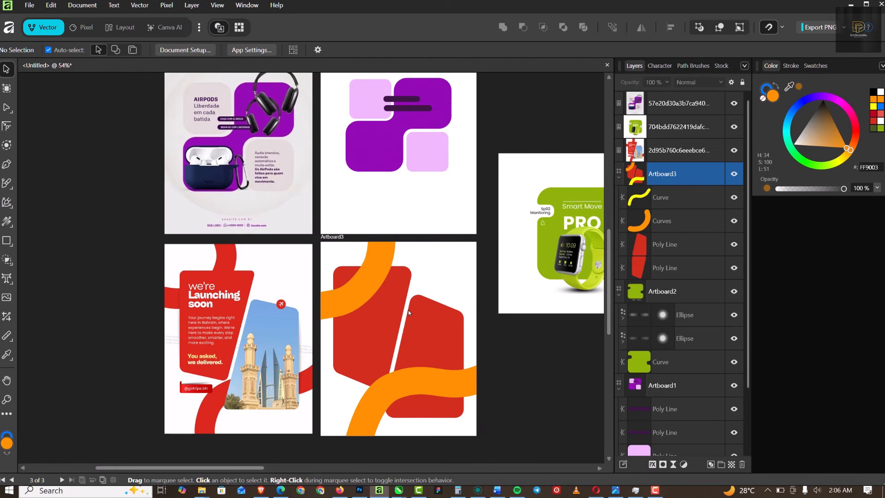
scroll(415, 323, down, 2)
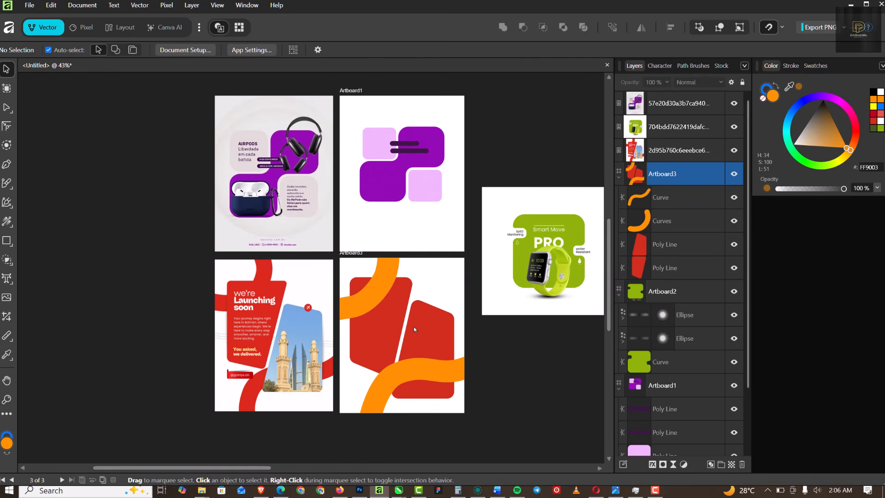
scroll(437, 295, down, 2)
scroll(340, 400, up, 4)
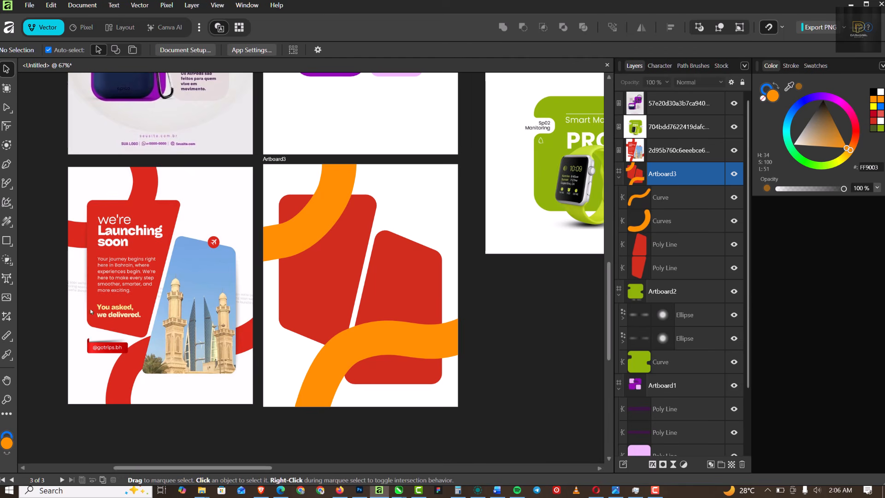
Move both expanded orange bands behind the two red panels in Artboard3's layer order, then clear the selection
click(314, 228)
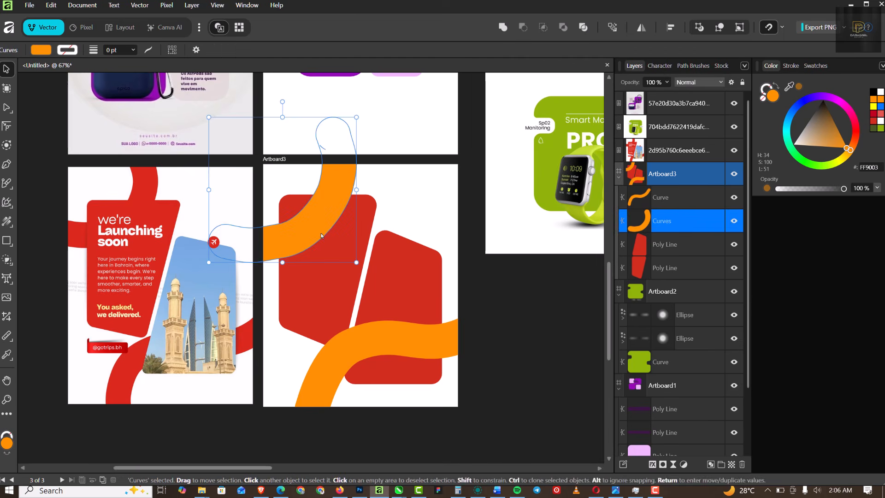
shift+click(703, 197)
drag(690, 228, 691, 300)
click(581, 331)
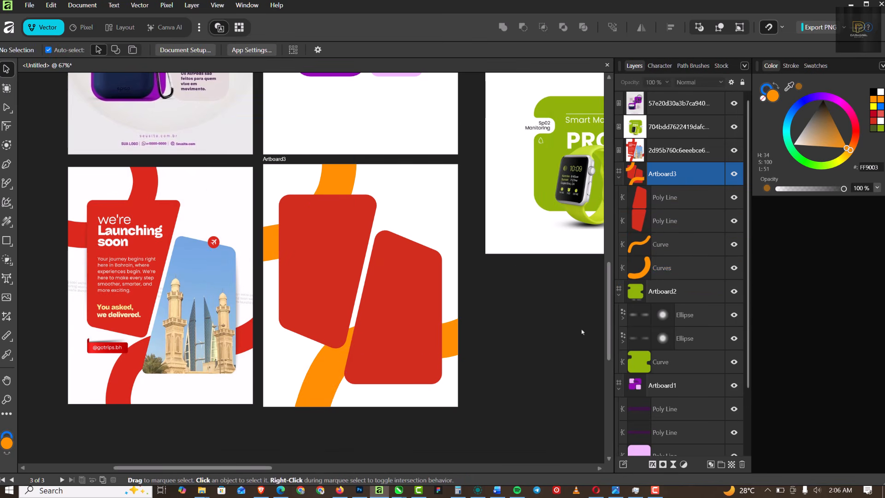
Compare the finished panel and band layout on Artboard3 with the red travel reference poster, up close and in overview
scroll(376, 279, down, 2)
scroll(341, 280, up, 4)
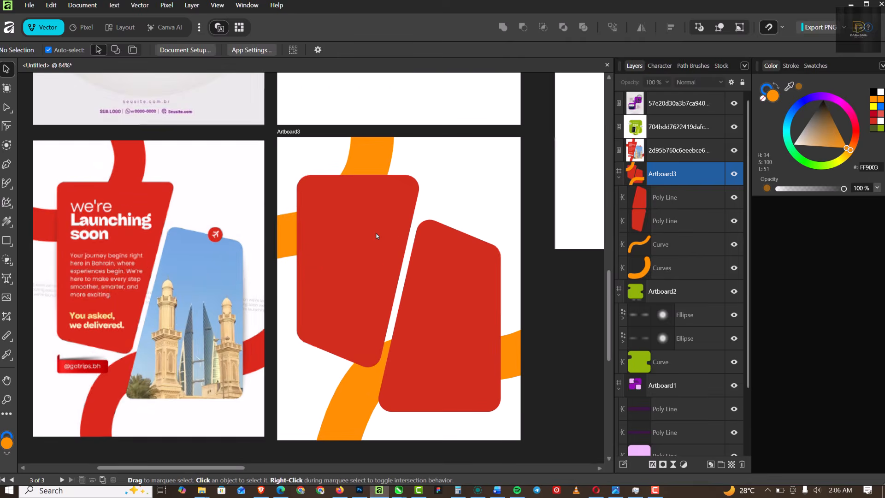
scroll(373, 240, down, 2)
scroll(314, 316, up, 4)
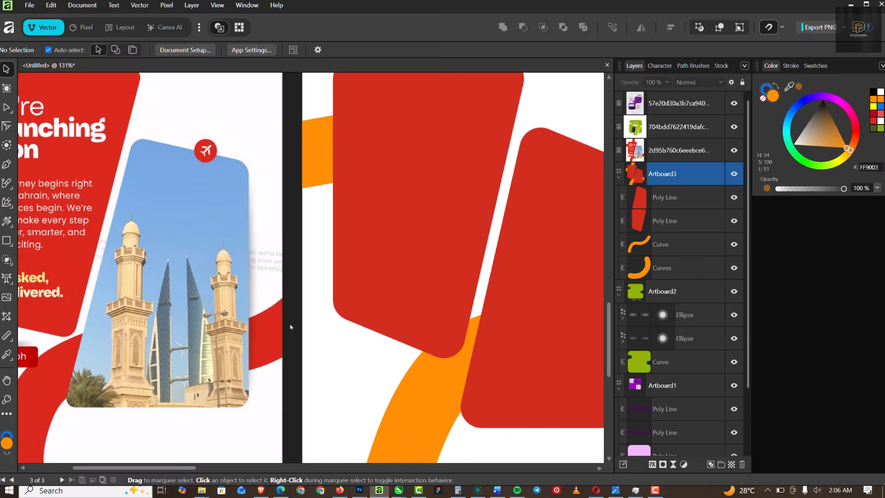
scroll(349, 331, down, 1)
scroll(349, 331, down, 1)
scroll(343, 326, down, 2)
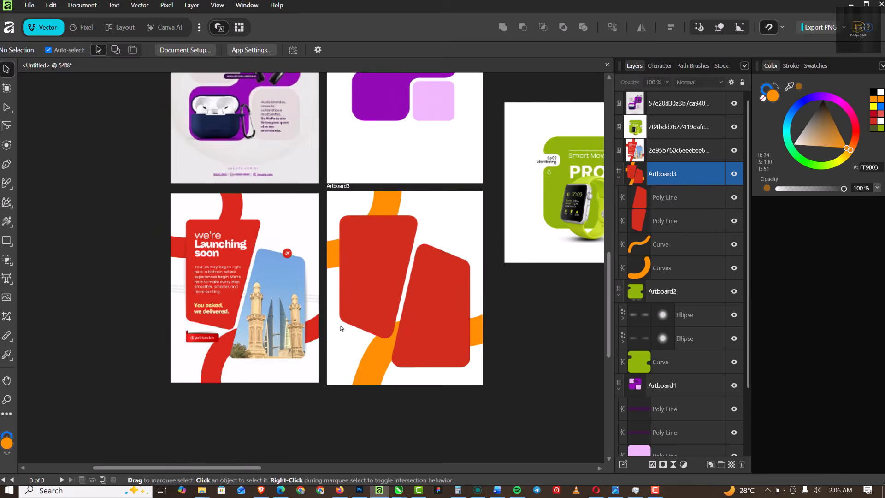
scroll(369, 240, up, 1)
scroll(375, 231, up, 2)
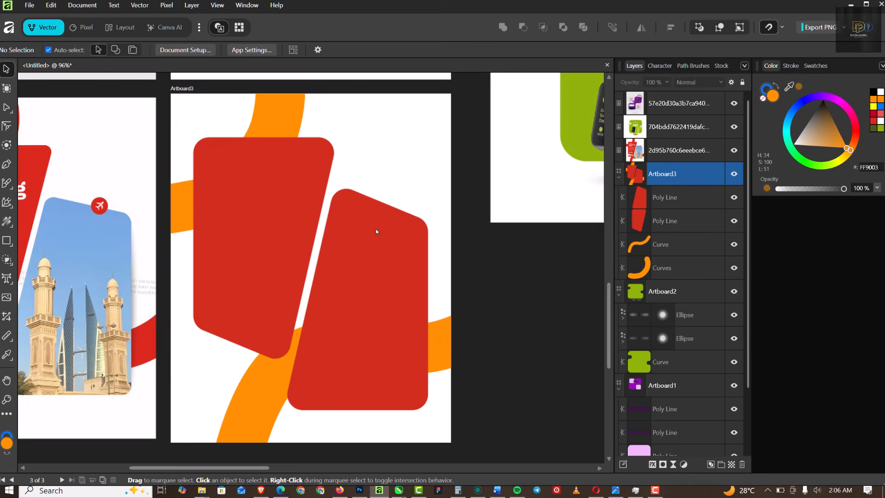
scroll(419, 237, down, 4)
scroll(421, 197, up, 2)
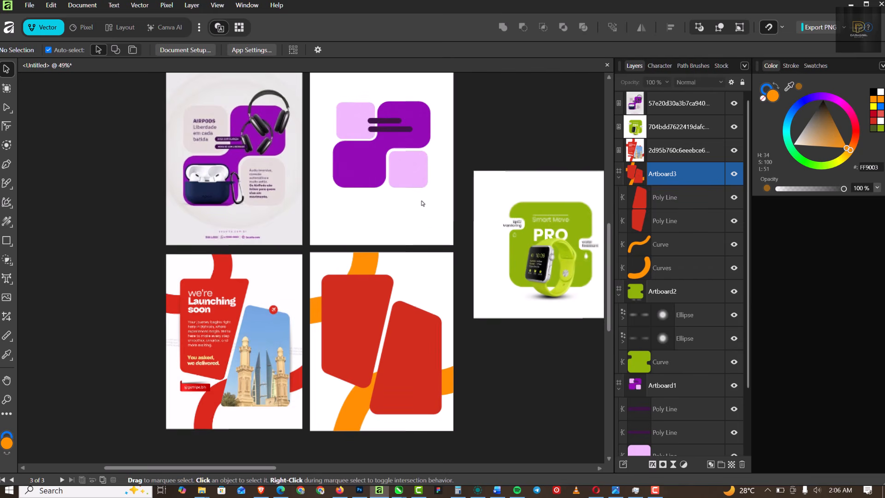